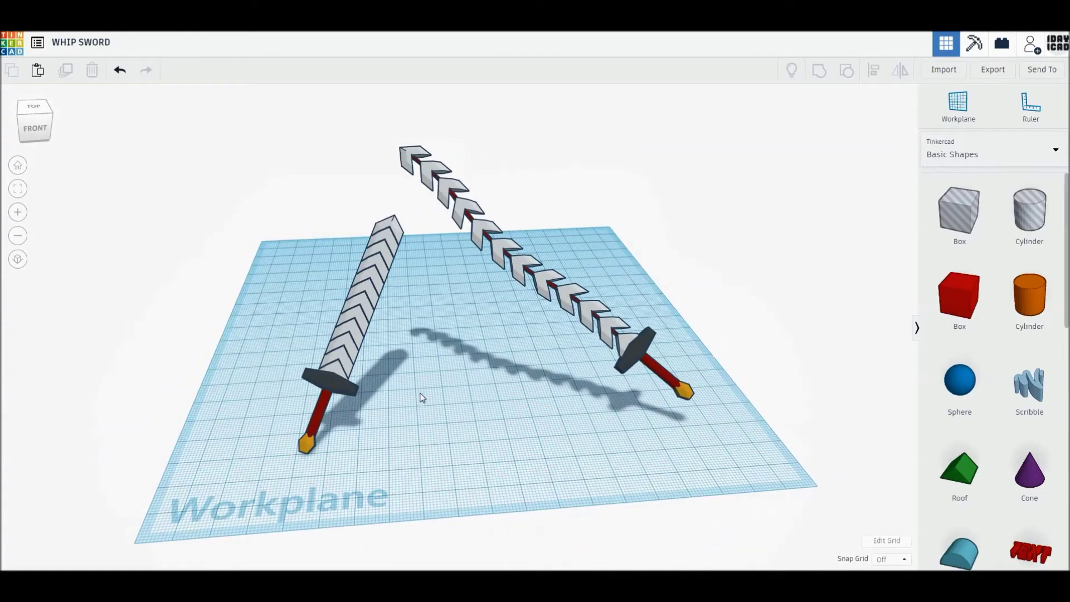
# Zoom in on the two finished swords.
pyautogui.scroll(1, 420, 394)
pyautogui.scroll(1, 425, 386)
pyautogui.scroll(2, 429, 417)
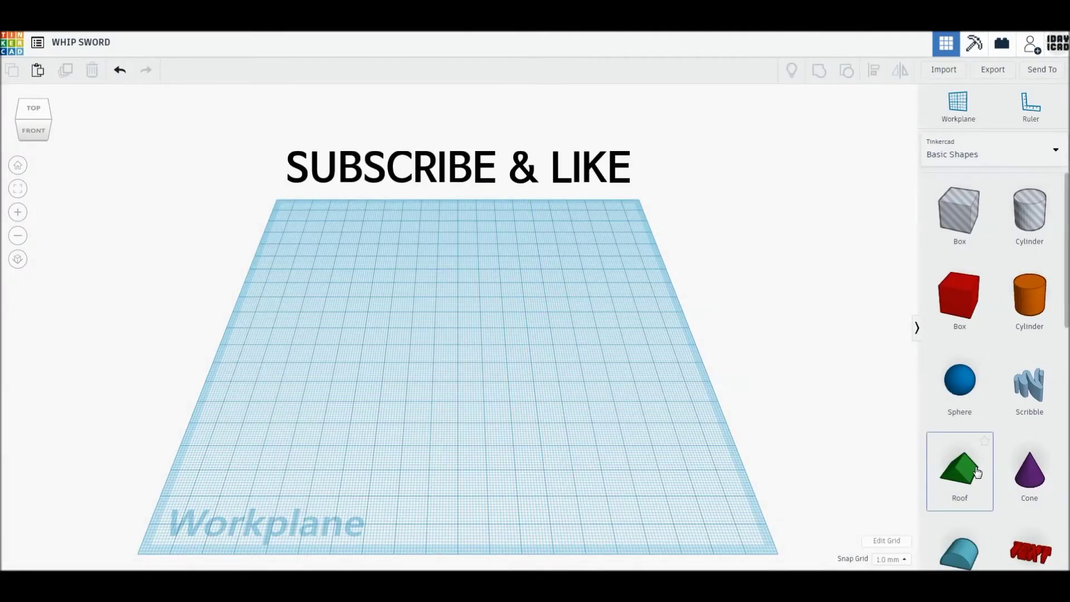
# Add a green roof and a blue wedge, turning the wedge a quarter turn.
pyautogui.click(460, 353)
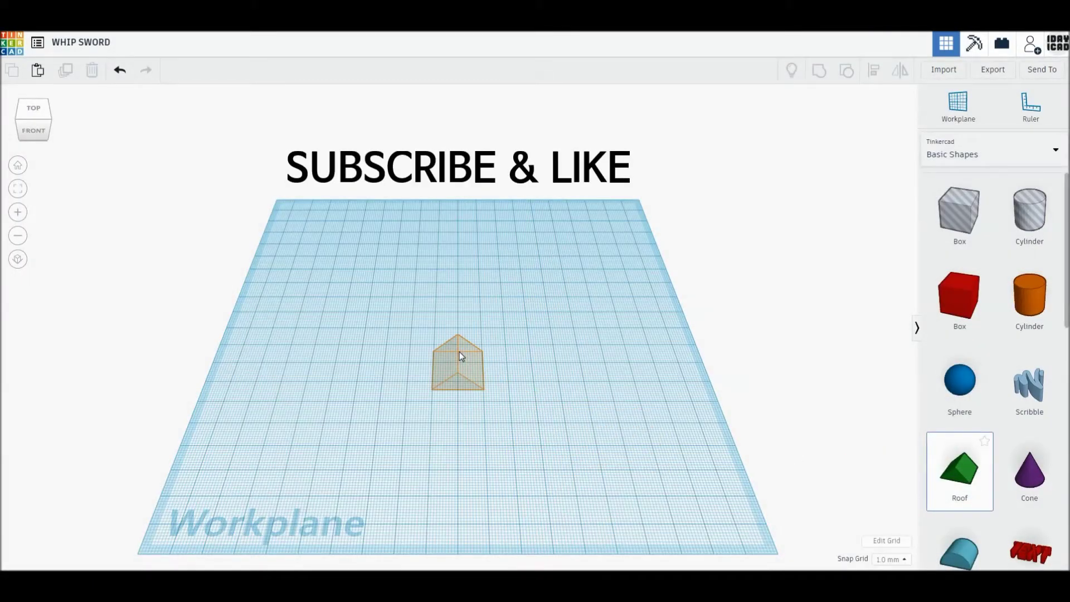
pyautogui.scroll(-1, 960, 412)
pyautogui.scroll(-2, 960, 415)
pyautogui.scroll(-1, 970, 457)
pyautogui.scroll(-1, 974, 490)
pyautogui.click(959, 479)
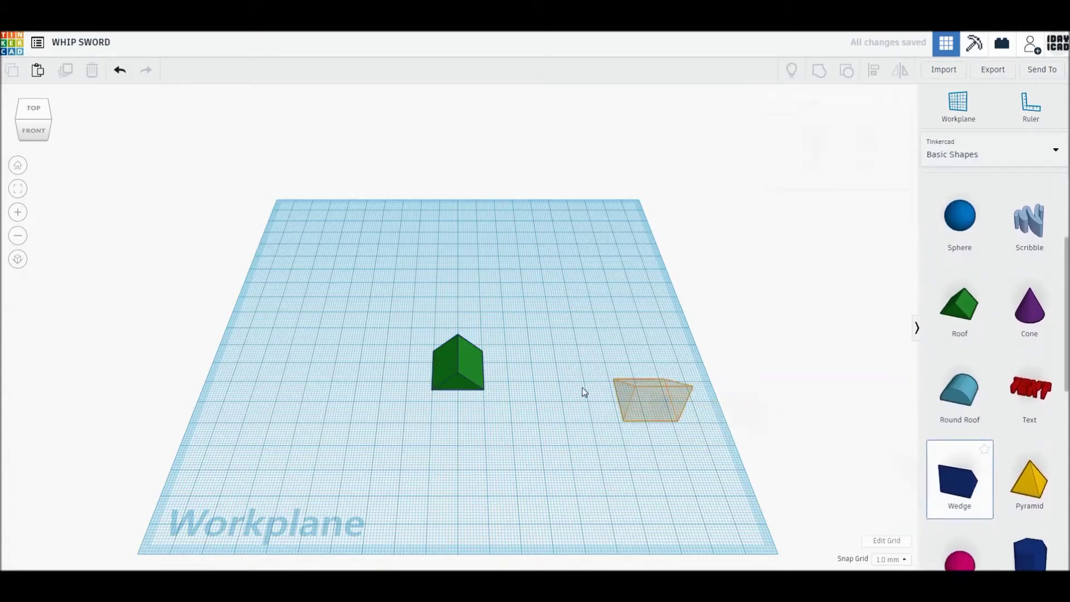
pyautogui.click(547, 378)
pyautogui.moveTo(577, 316)
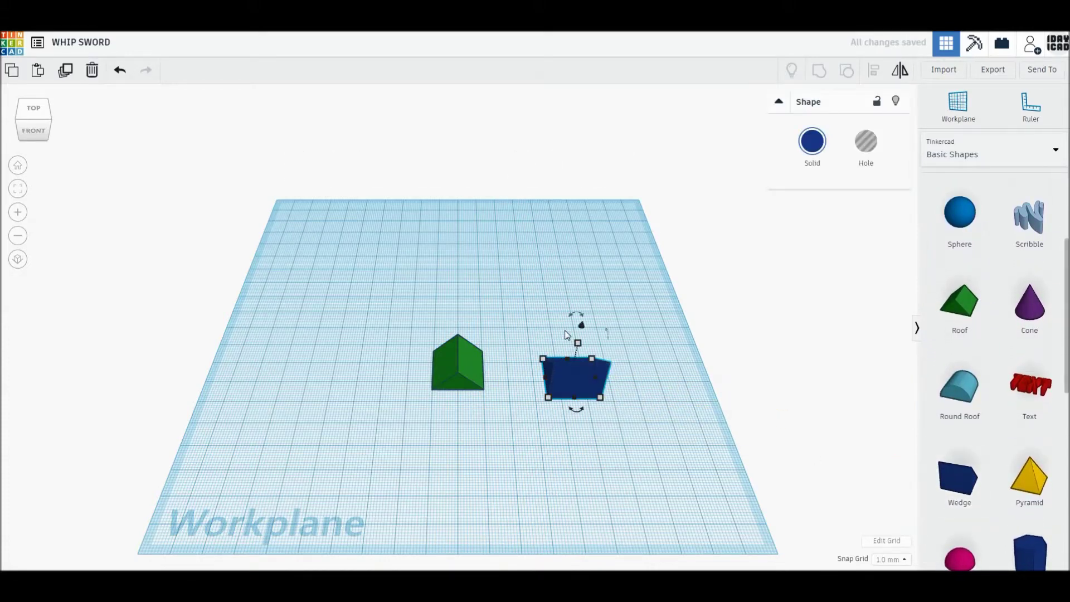
pyautogui.moveTo(580, 318); pyautogui.dragTo(595, 349)
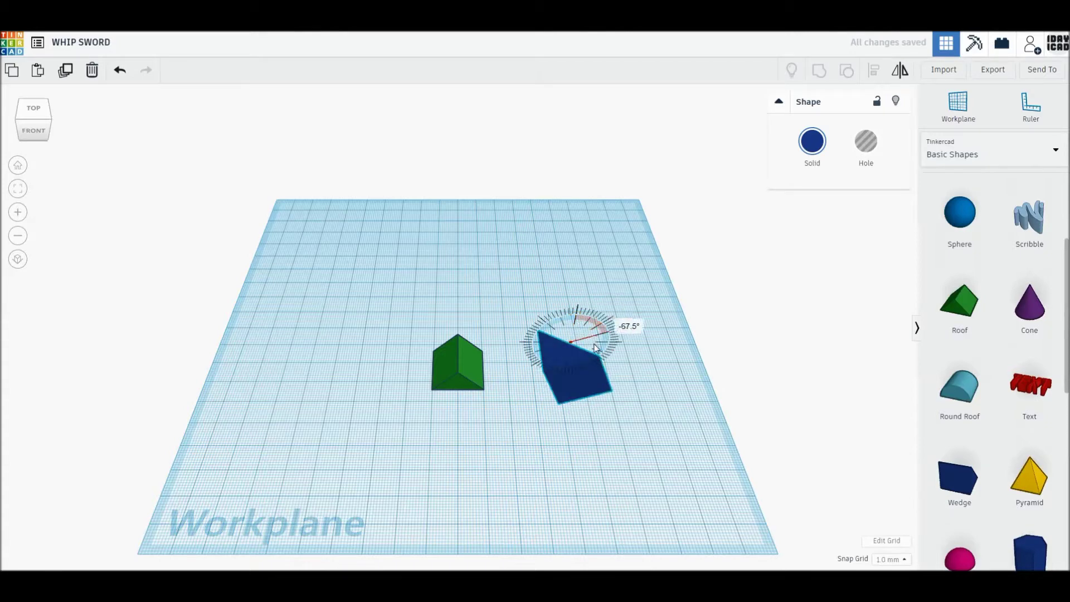
pyautogui.click(685, 376)
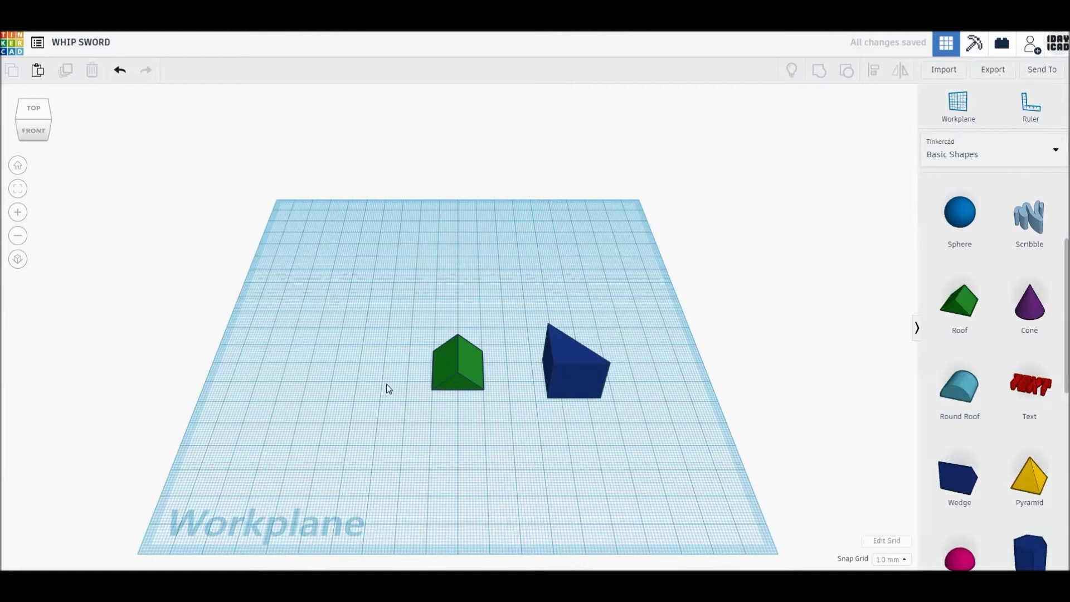
# Tip the green roof and the blue wedge onto their sides, then view from the top.
pyautogui.scroll(1, 485, 425)
pyautogui.scroll(2, 485, 425)
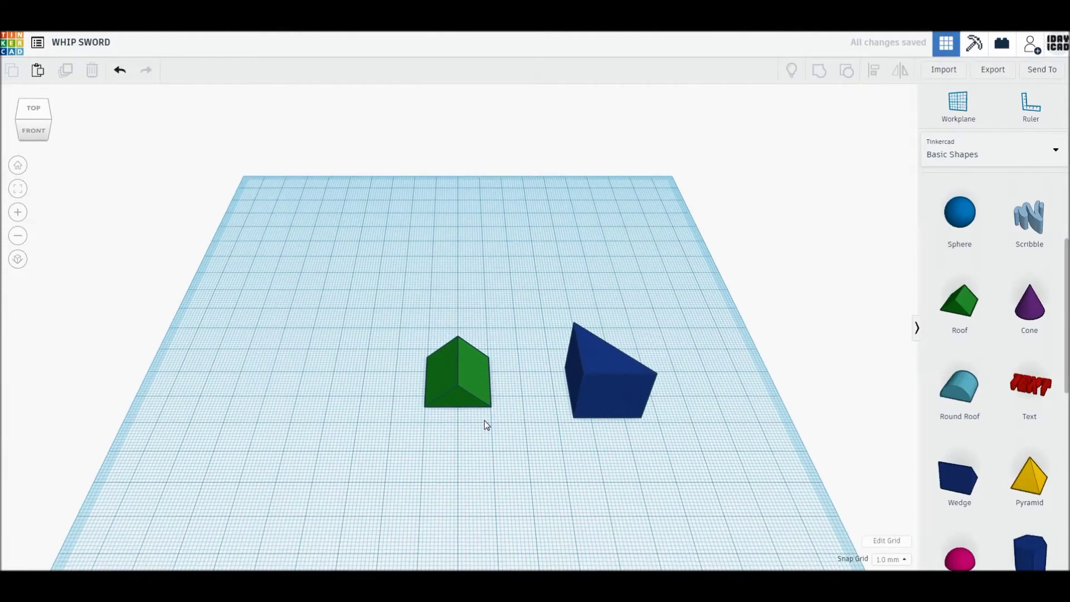
pyautogui.scroll(2, 485, 425)
pyautogui.scroll(1, 484, 425)
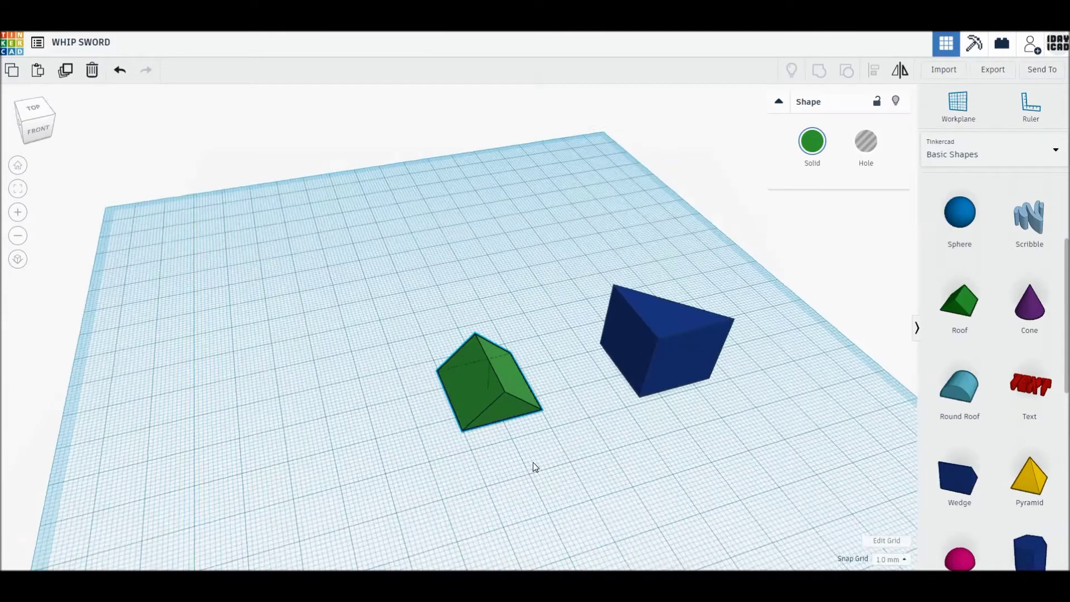
pyautogui.moveTo(435, 452); pyautogui.dragTo(540, 462, button='right')
pyautogui.moveTo(548, 326)
pyautogui.mouseDown()
pyautogui.moveTo(524, 332)
pyautogui.moveTo(532, 339)
pyautogui.mouseUp()
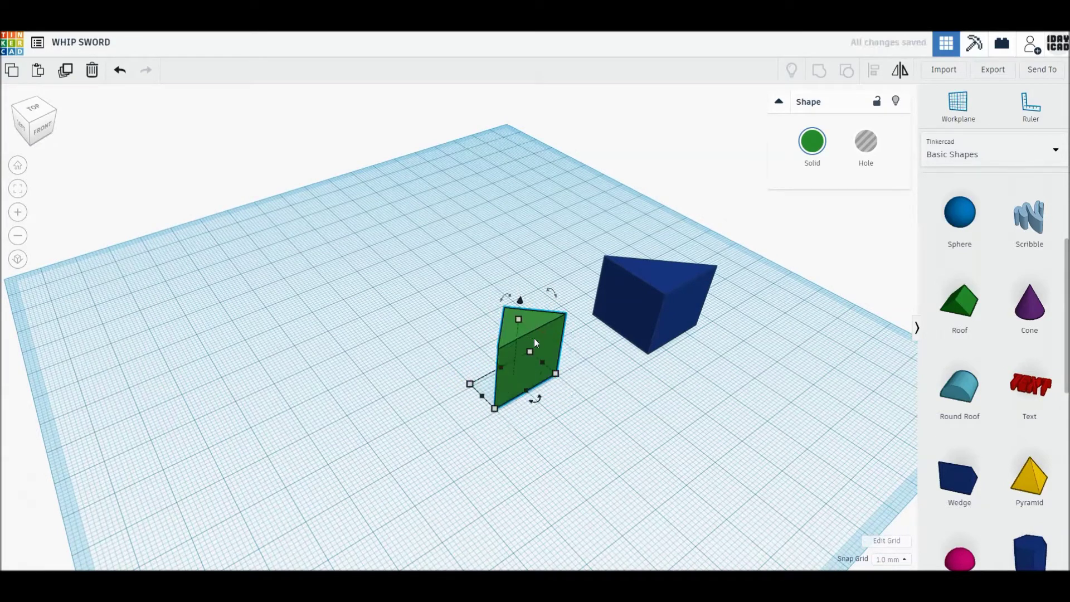
pyautogui.click(648, 303)
pyautogui.moveTo(685, 350); pyautogui.dragTo(623, 335)
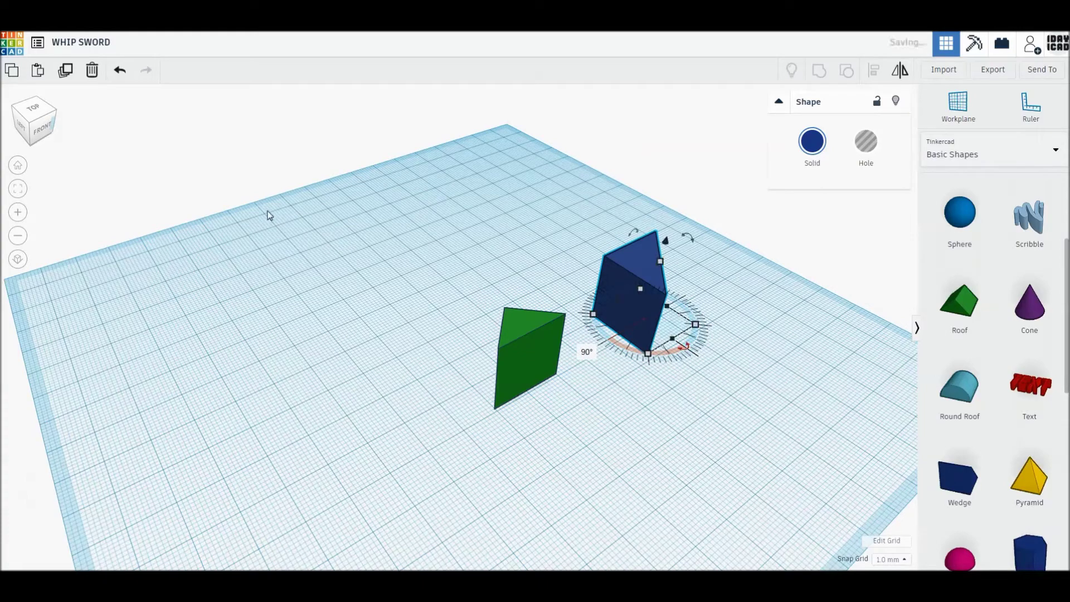
pyautogui.click(32, 107)
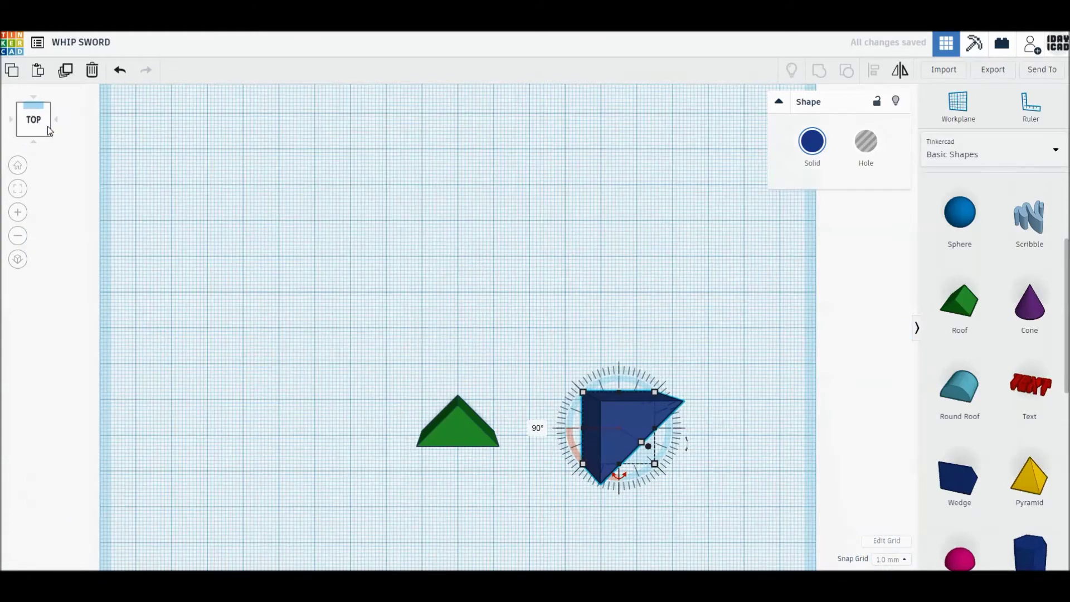
# In orthographic view, place the blue triangle flush under the green one at 10 × 10 mm.
pyautogui.click(18, 259)
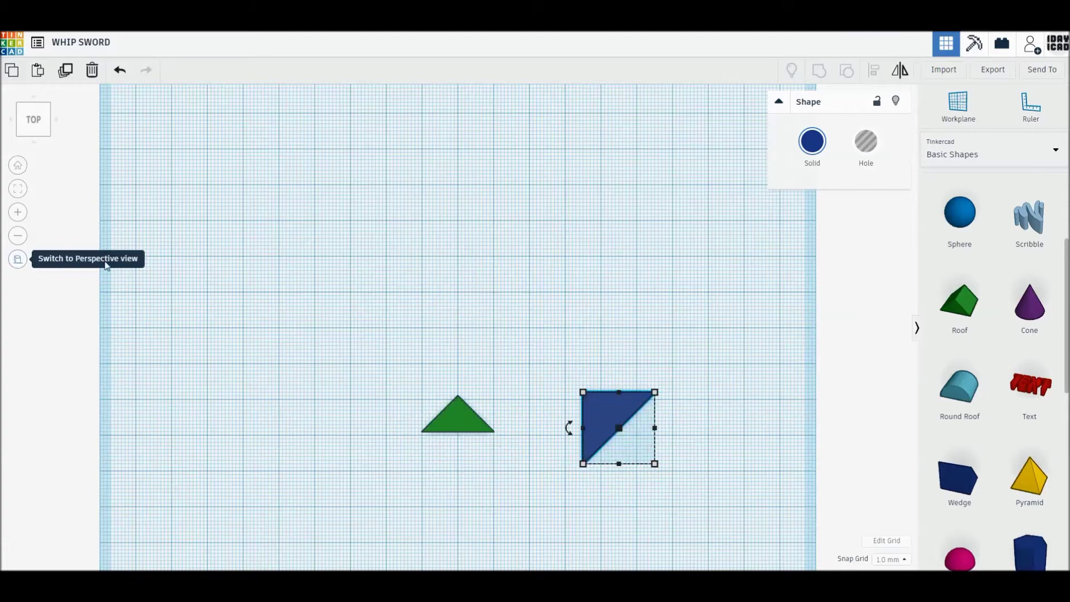
pyautogui.scroll(1, 493, 322)
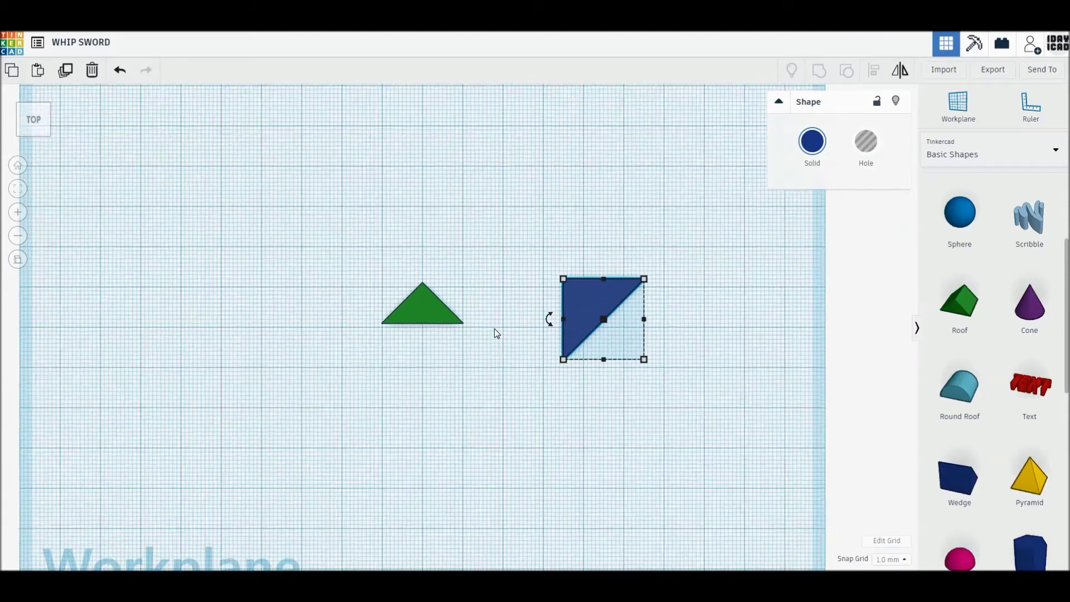
pyautogui.scroll(3, 496, 333)
pyautogui.click(425, 305)
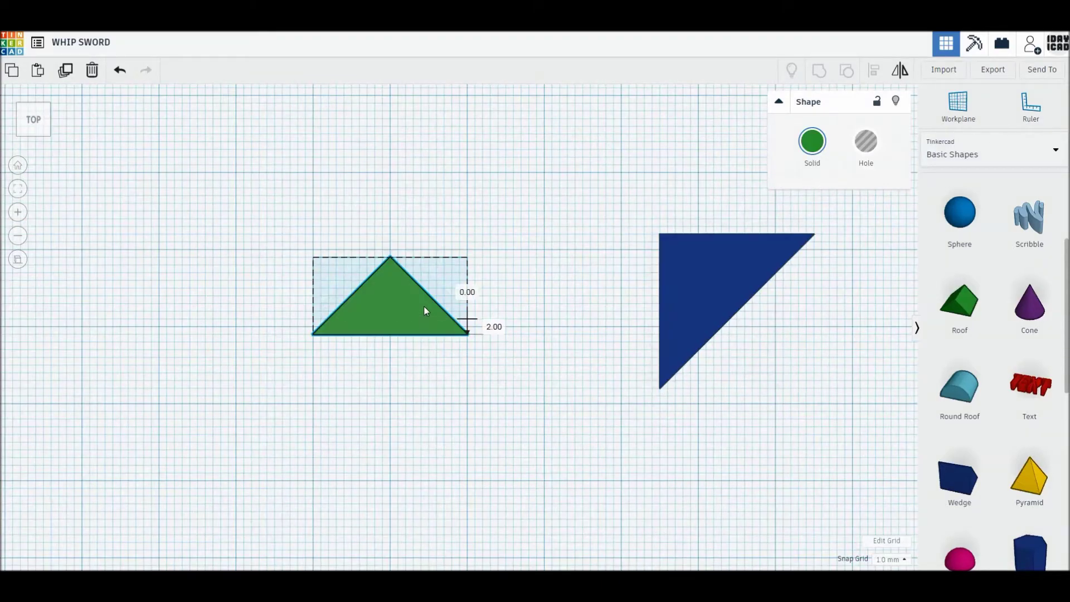
pyautogui.moveTo(717, 271)
pyautogui.mouseDown()
pyautogui.moveTo(398, 366)
pyautogui.moveTo(286, 368)
pyautogui.mouseUp()
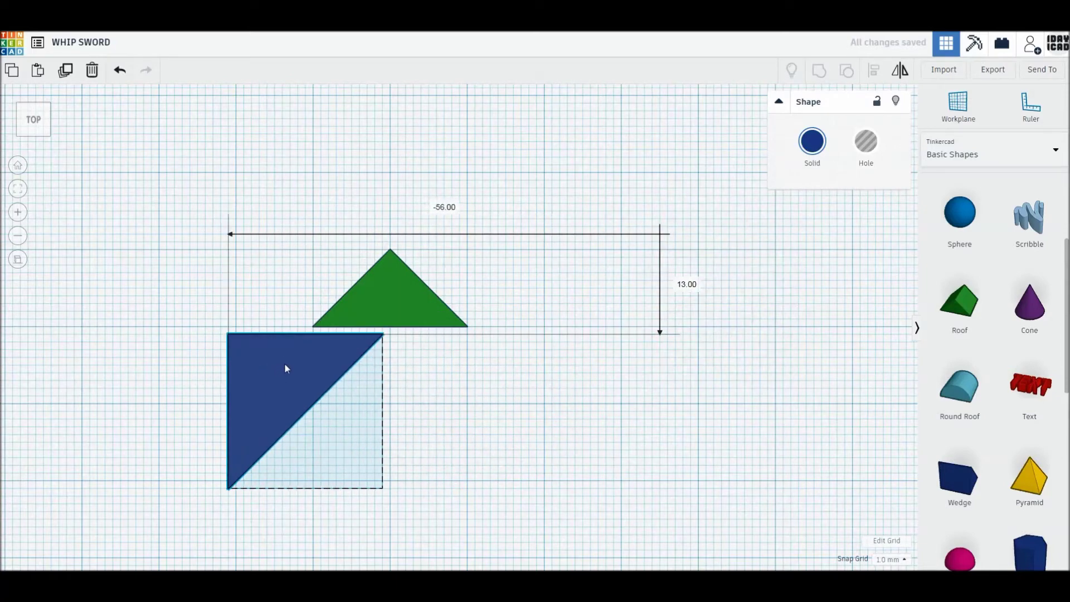
pyautogui.moveTo(285, 369); pyautogui.dragTo(293, 361)
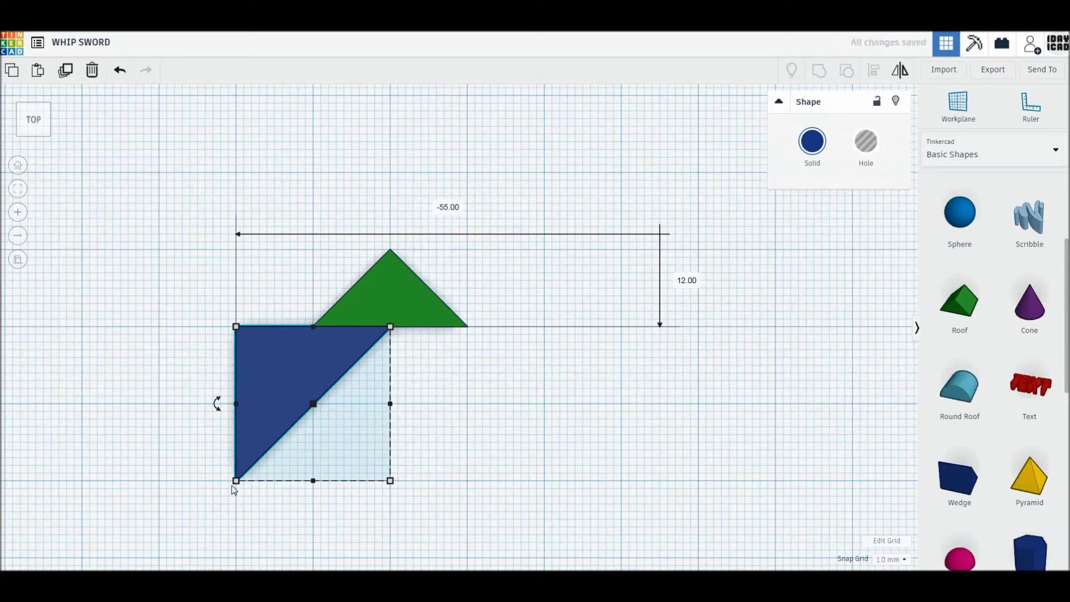
pyautogui.moveTo(233, 487); pyautogui.dragTo(313, 404)
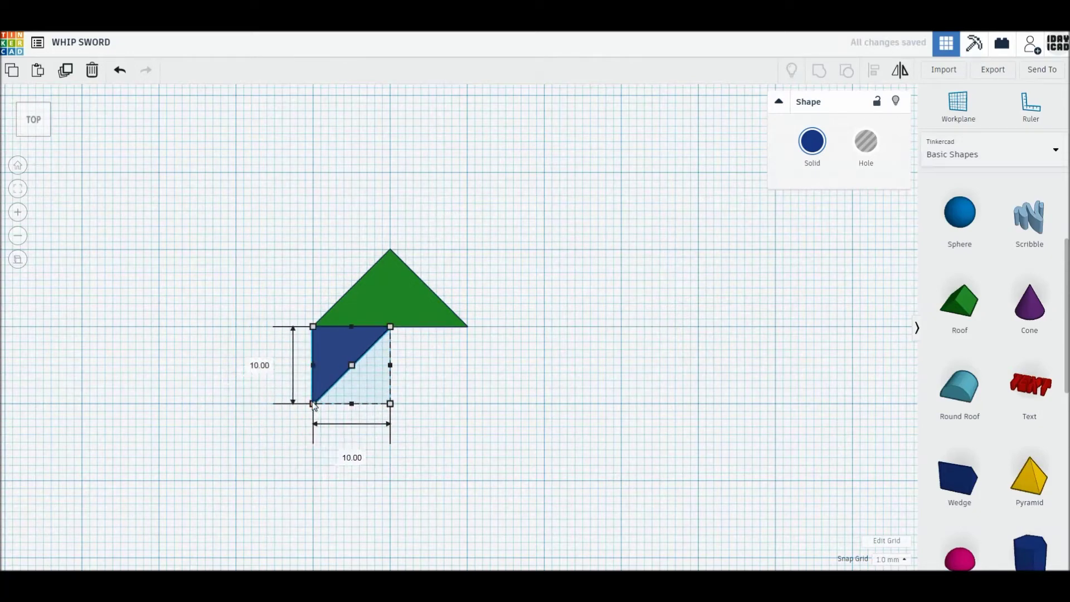
# Duplicate the blue triangle, shift the copy one width right and mirror it horizontally.
pyautogui.click(65, 75)
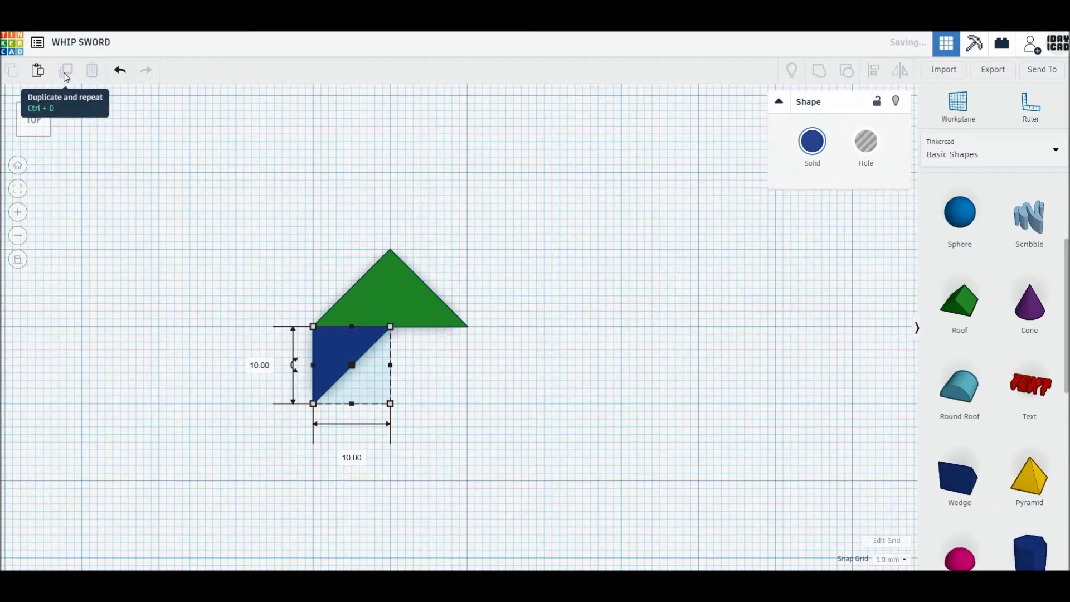
pyautogui.moveTo(327, 335); pyautogui.dragTo(411, 344)
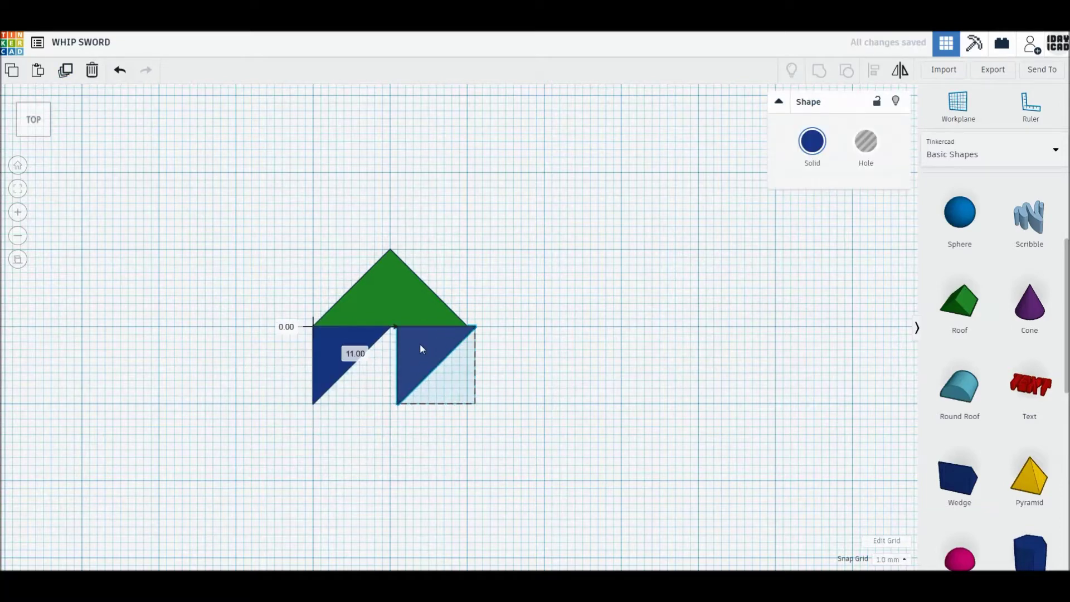
pyautogui.click(901, 71)
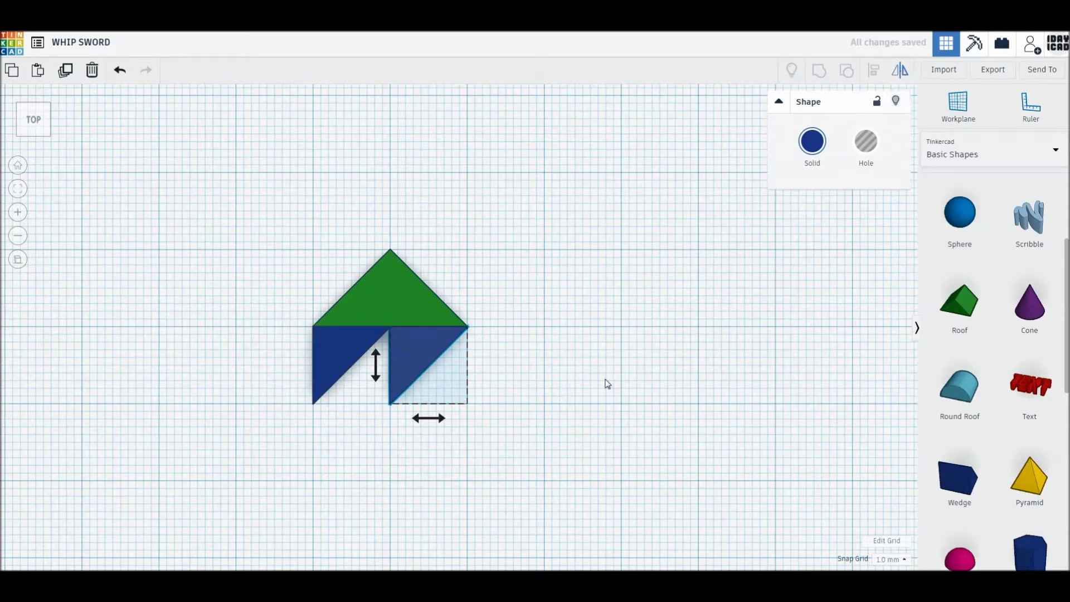
pyautogui.click(443, 425)
pyautogui.click(544, 418)
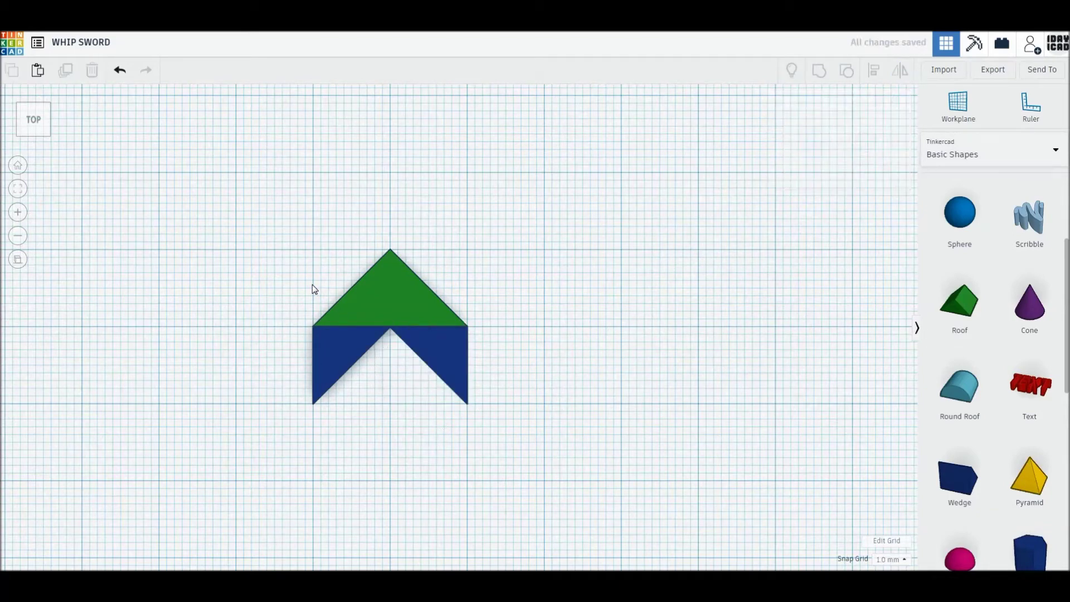
pyautogui.moveTo(259, 219); pyautogui.dragTo(513, 437)
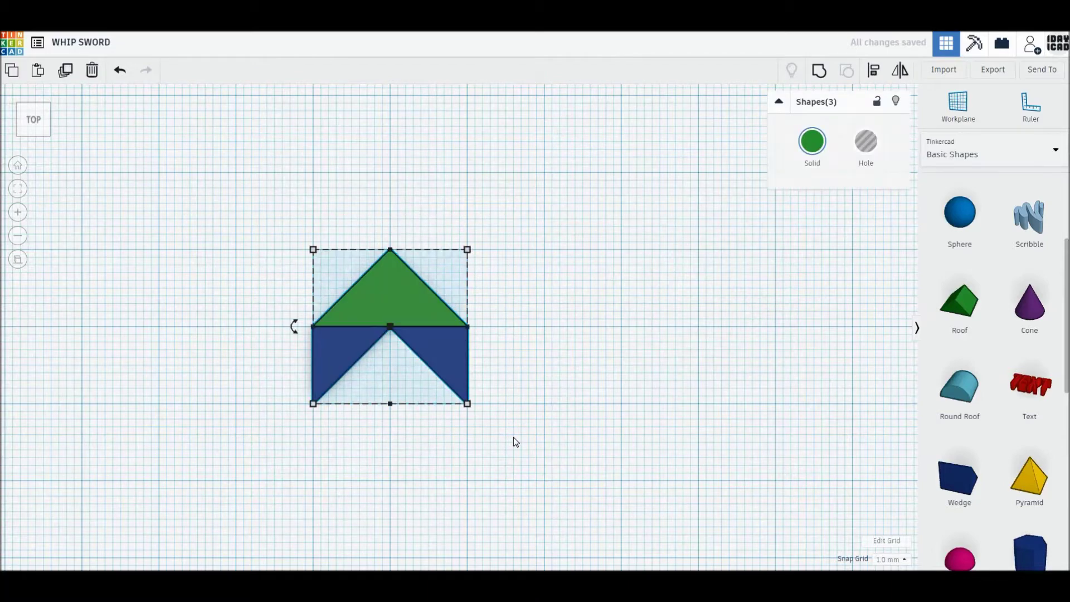
# Group the three triangles into one chevron sized 10 × 10 mm and 2 mm tall.
pyautogui.click(818, 75)
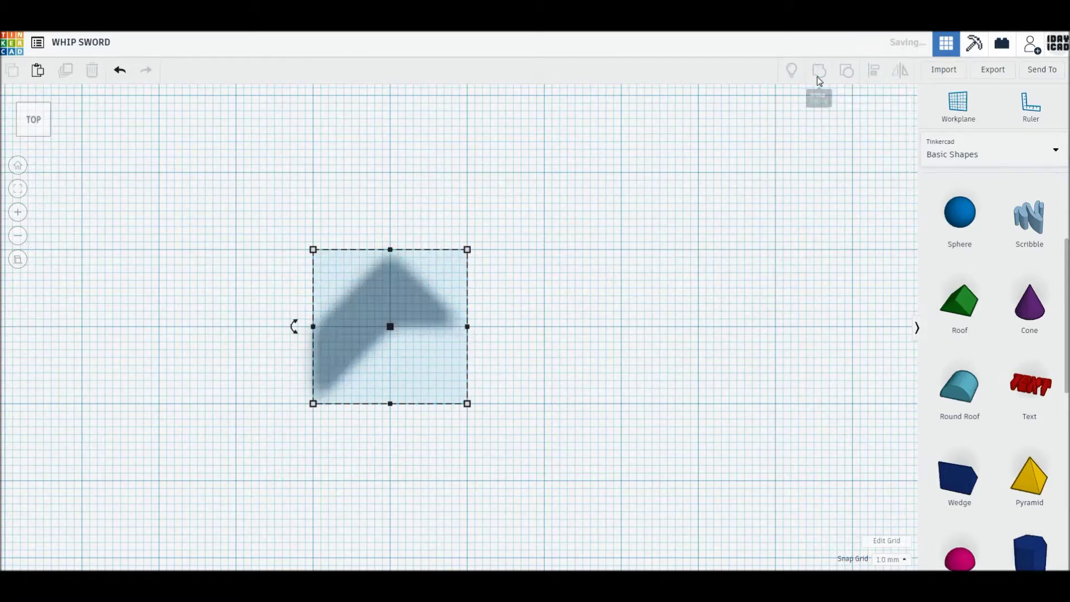
pyautogui.moveTo(471, 407); pyautogui.dragTo(393, 332)
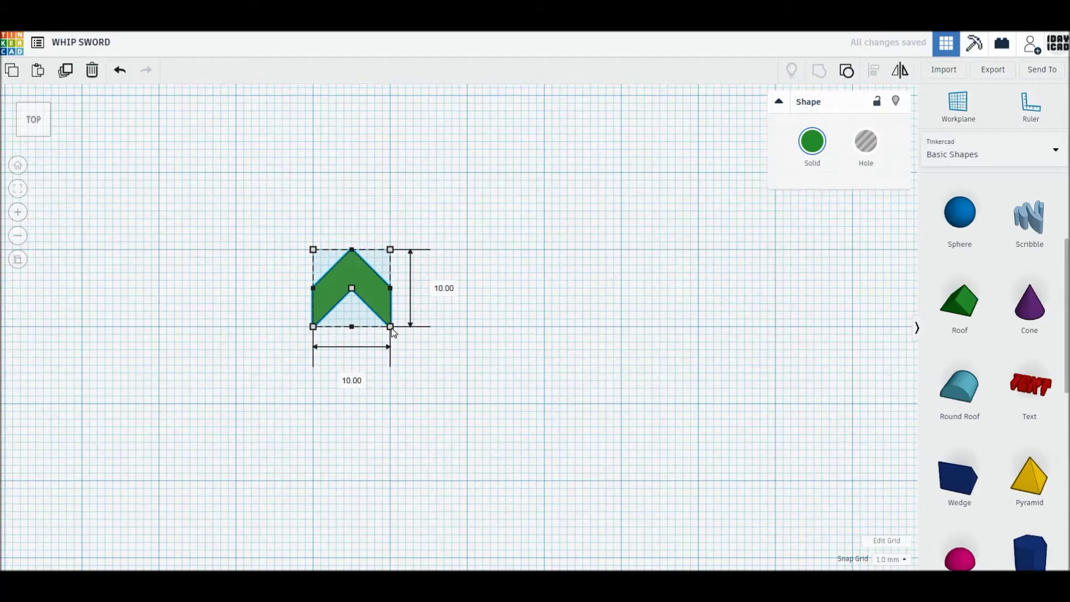
pyautogui.moveTo(435, 377)
pyautogui.mouseDown(button='right')
pyautogui.moveTo(430, 334)
pyautogui.moveTo(374, 231)
pyautogui.mouseUp(button='right')
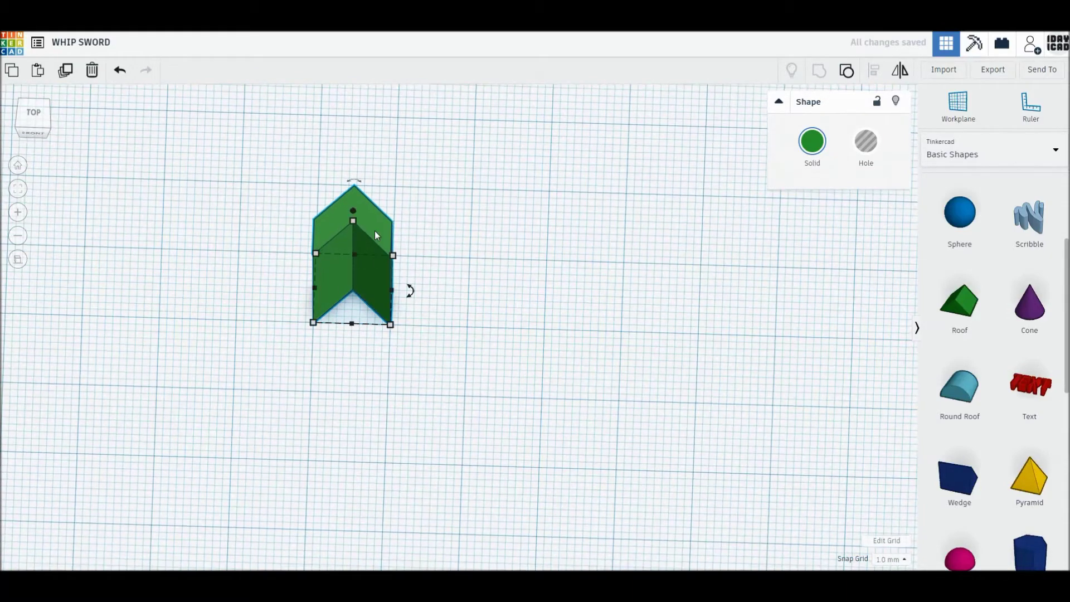
pyautogui.click(415, 259)
pyautogui.press('Return')
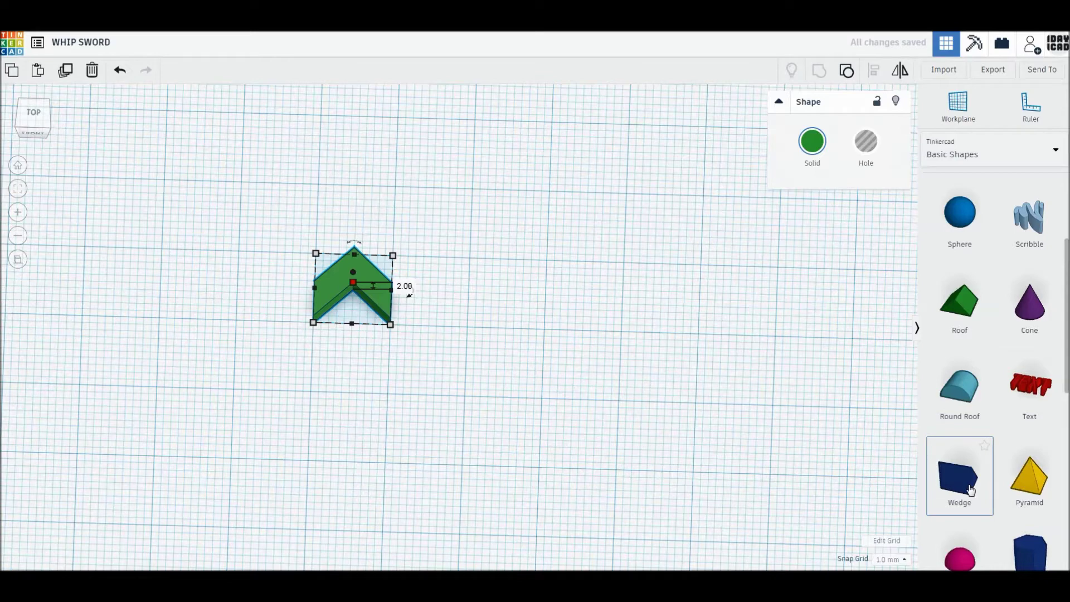
pyautogui.moveTo(969, 491); pyautogui.dragTo(546, 370)
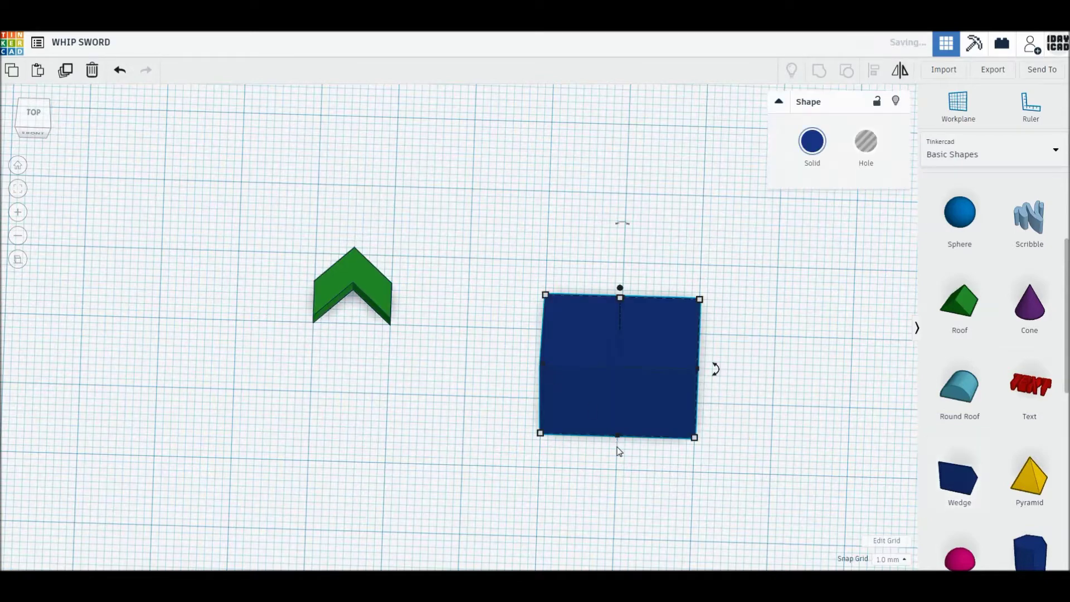
# Stand the new wedge upright as a bar 2 mm wide and 1 mm tall.
pyautogui.moveTo(715, 368); pyautogui.dragTo(627, 307)
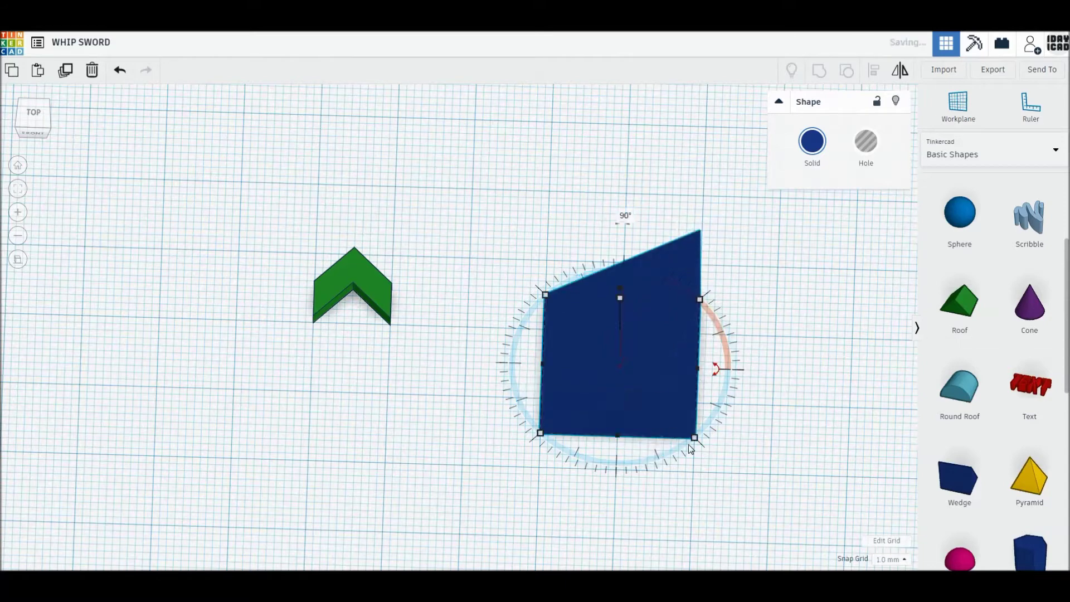
pyautogui.click(636, 487)
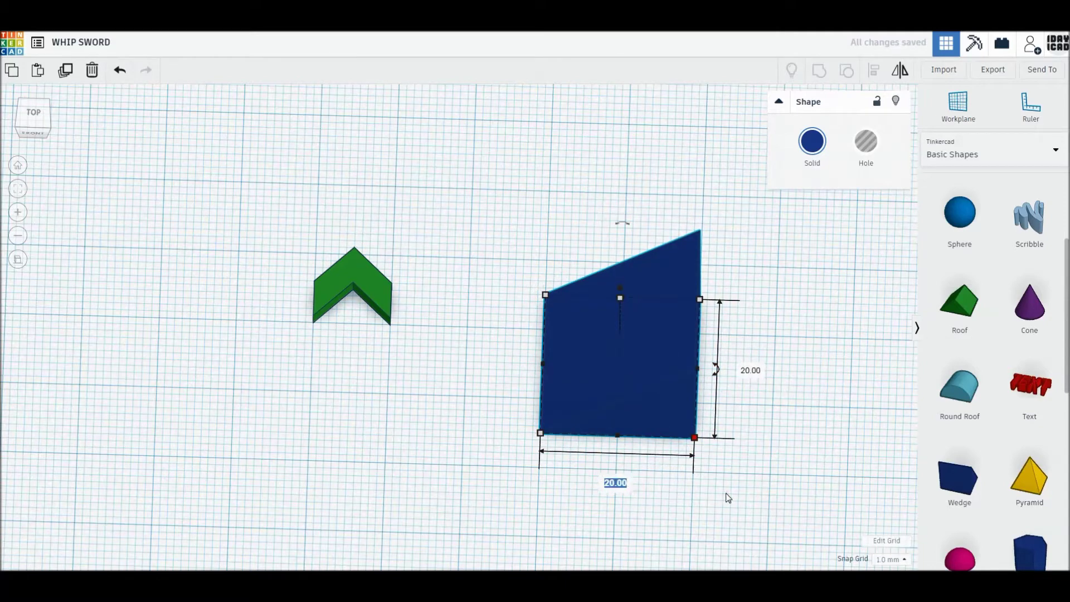
pyautogui.write('2')
pyautogui.press('Return')
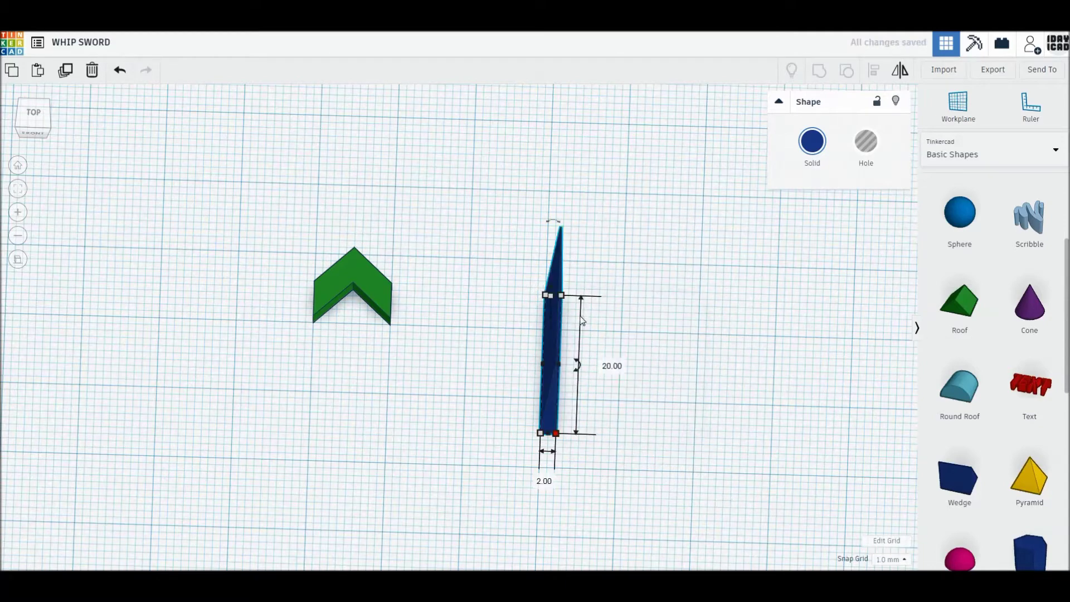
pyautogui.moveTo(598, 317); pyautogui.dragTo(564, 251, button='right')
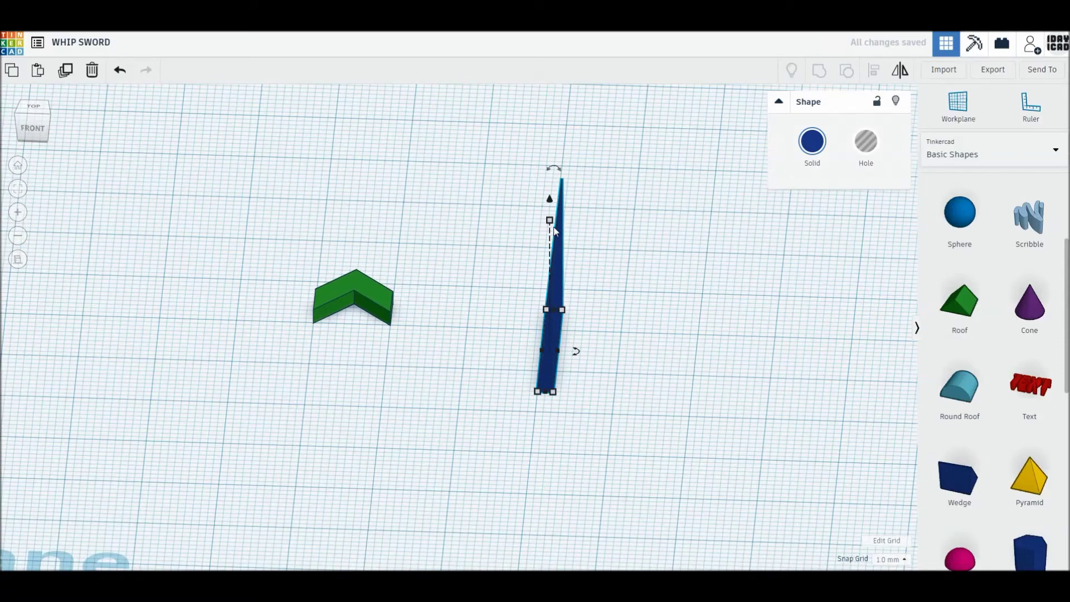
pyautogui.click(603, 285)
pyautogui.write('1')
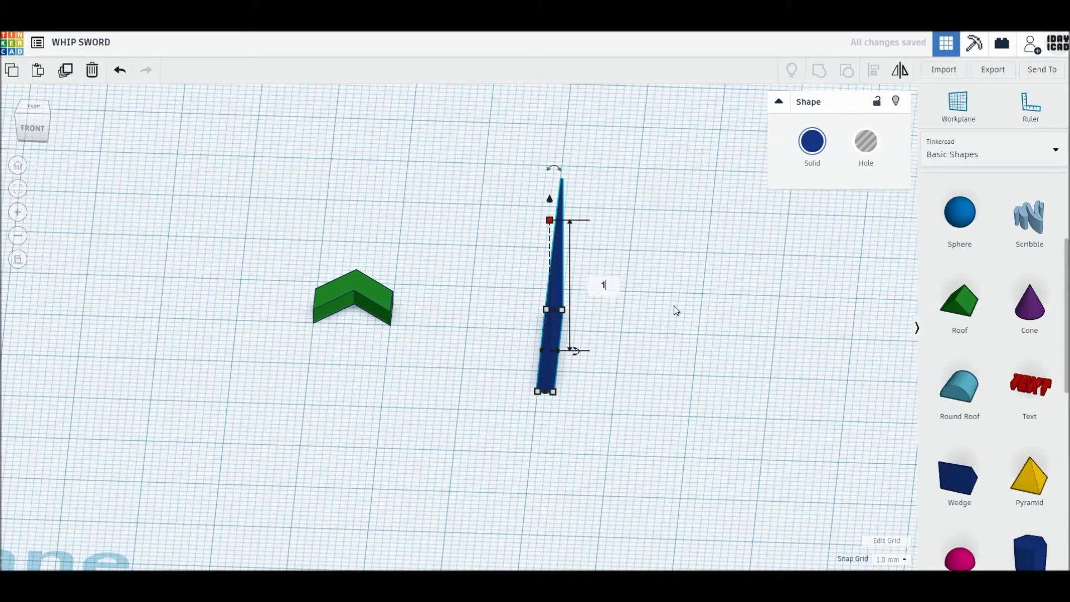
pyautogui.press('Return')
# Make the bar a hole and stack a mirrored copy 1 mm above it.
pyautogui.click(867, 143)
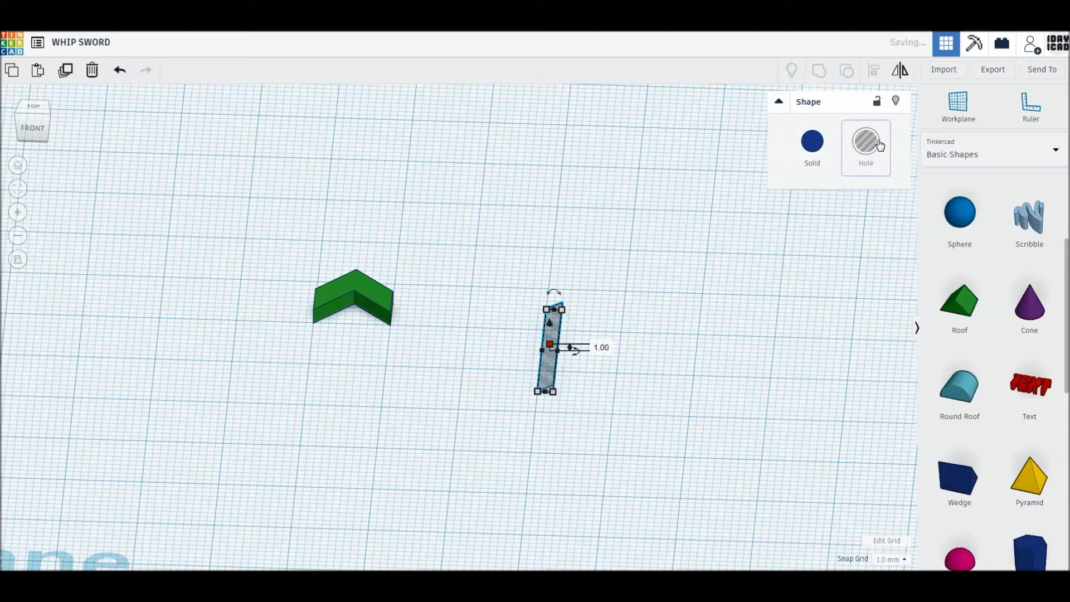
pyautogui.click(64, 70)
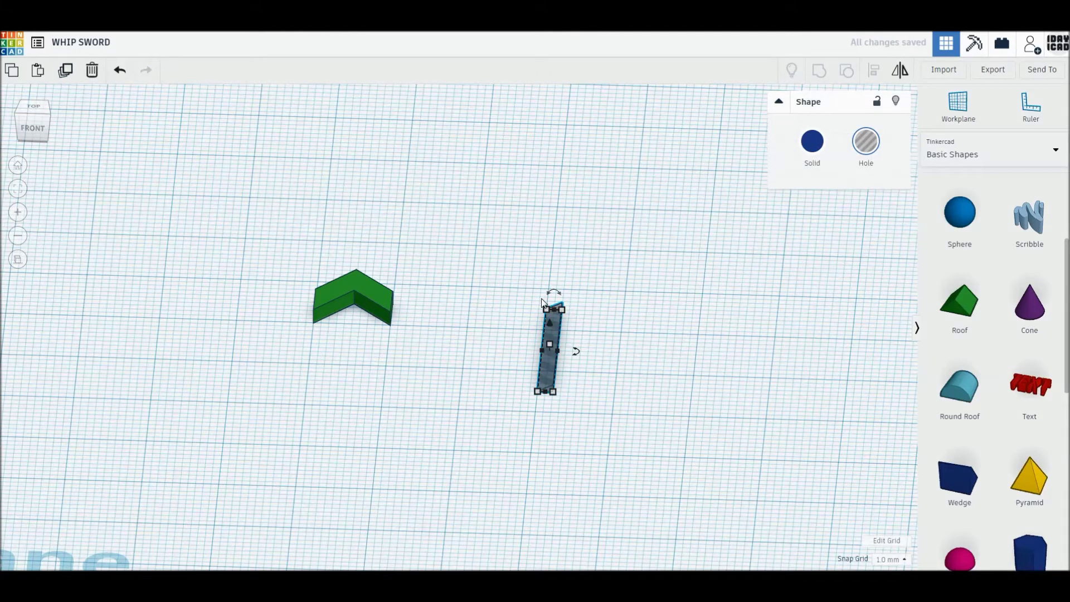
pyautogui.moveTo(550, 322); pyautogui.dragTo(549, 316)
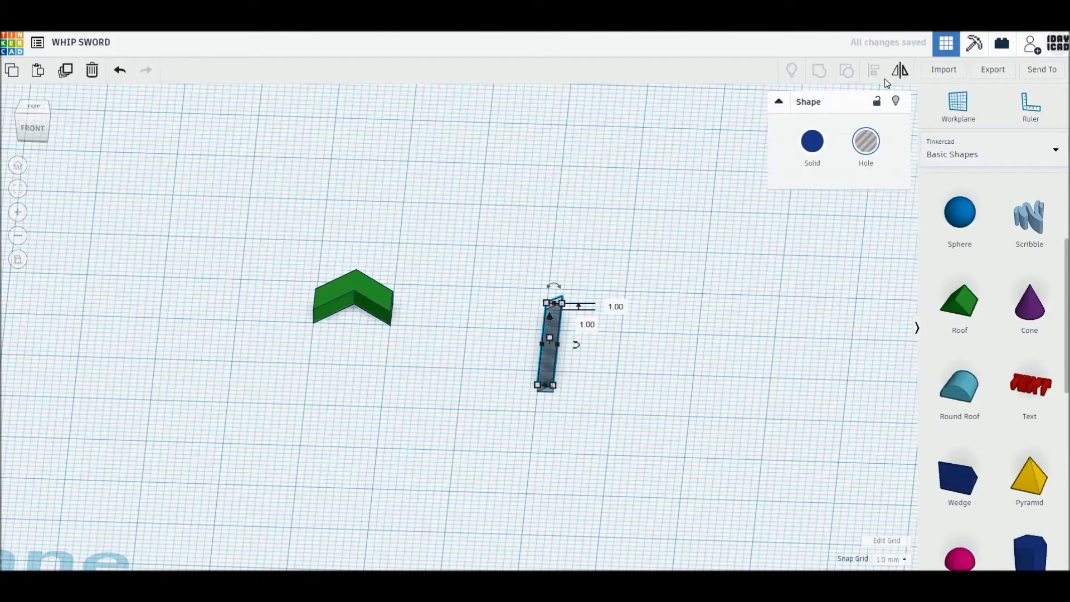
pyautogui.click(901, 71)
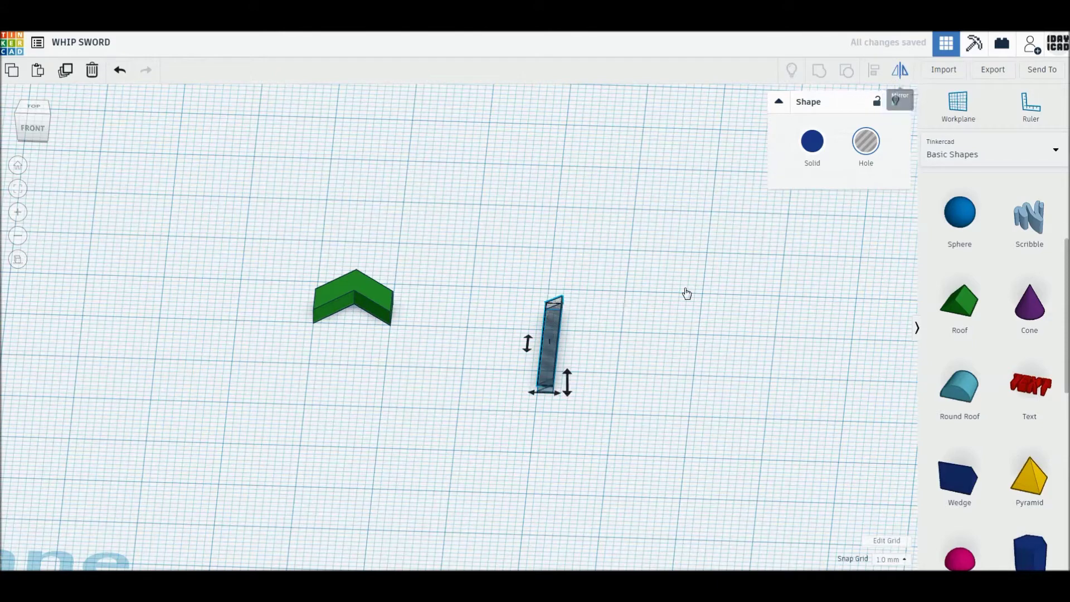
pyautogui.click(569, 377)
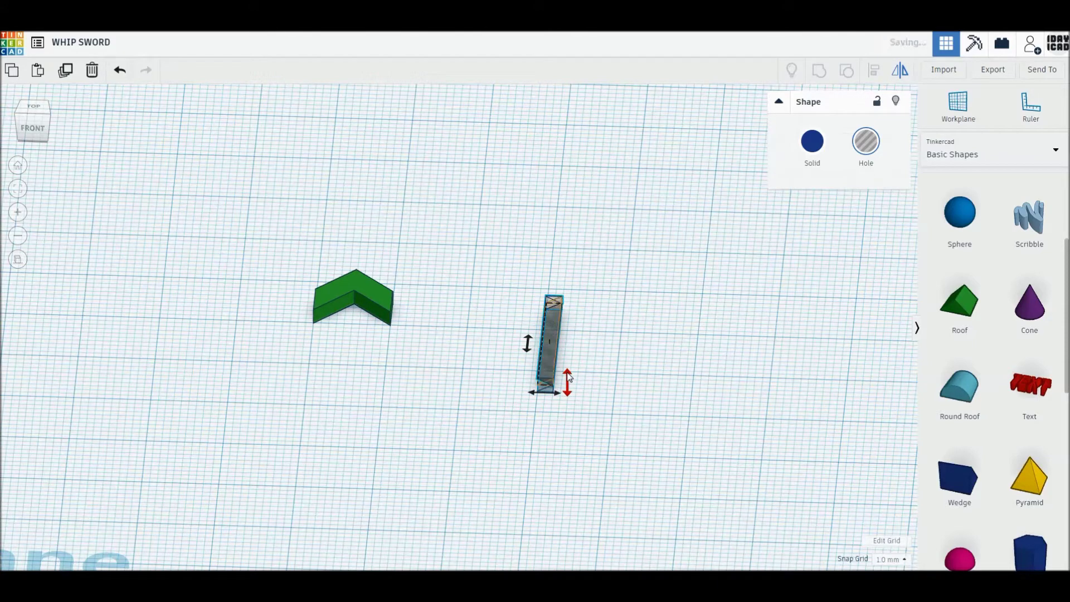
pyautogui.click(617, 317)
pyautogui.moveTo(612, 325); pyautogui.dragTo(619, 296, button='right')
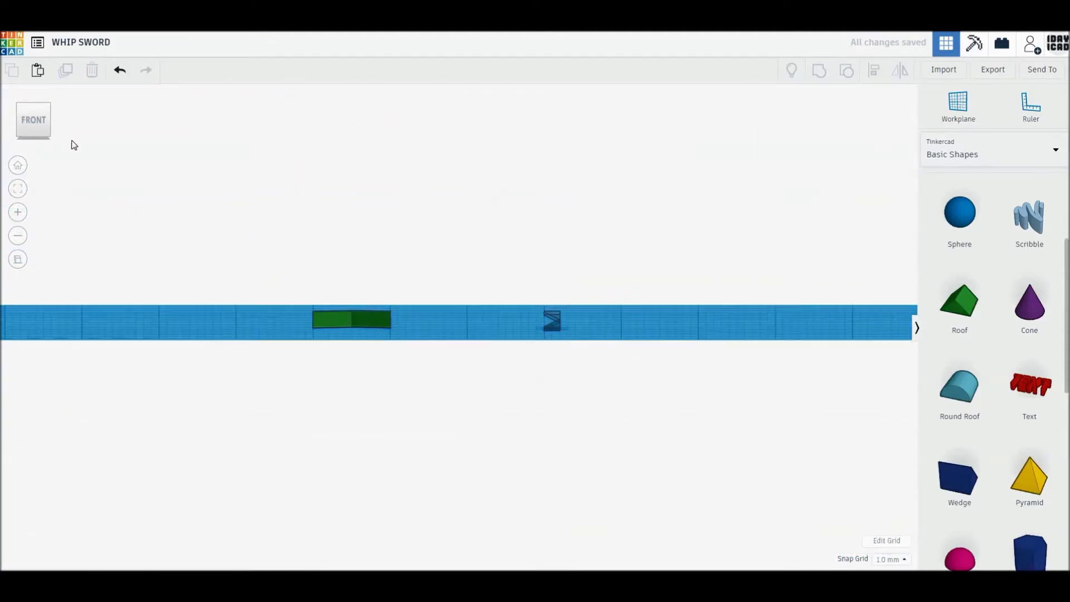
# Group the two stacked hole bars and move them onto the green chevron.
pyautogui.click(36, 123)
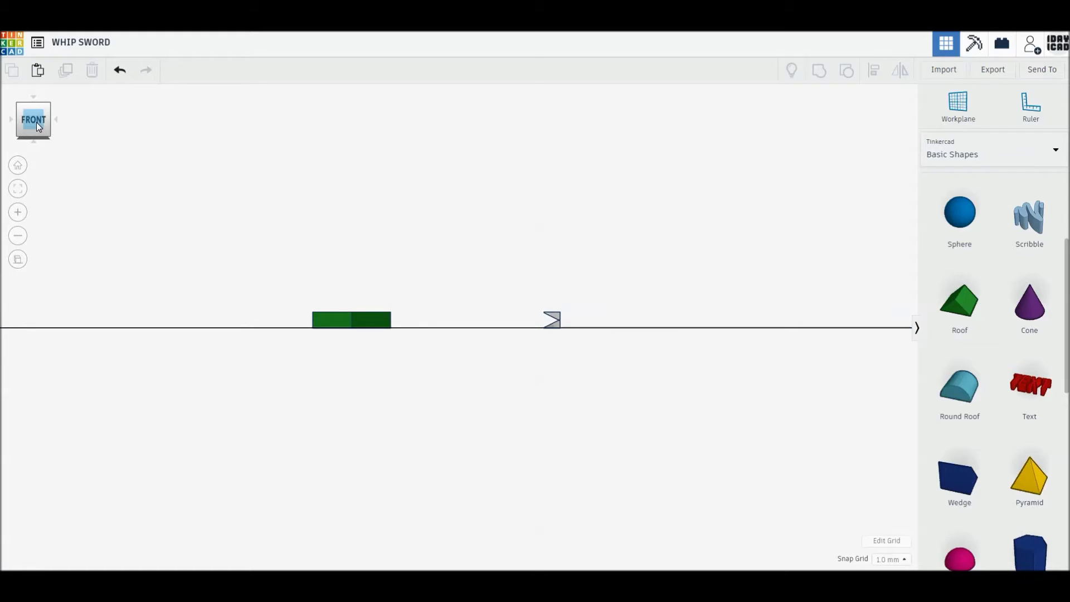
pyautogui.moveTo(427, 248)
pyautogui.mouseDown(button='right')
pyautogui.moveTo(426, 310)
pyautogui.moveTo(397, 311)
pyautogui.moveTo(470, 263)
pyautogui.mouseUp(button='right')
pyautogui.moveTo(469, 240); pyautogui.dragTo(649, 430)
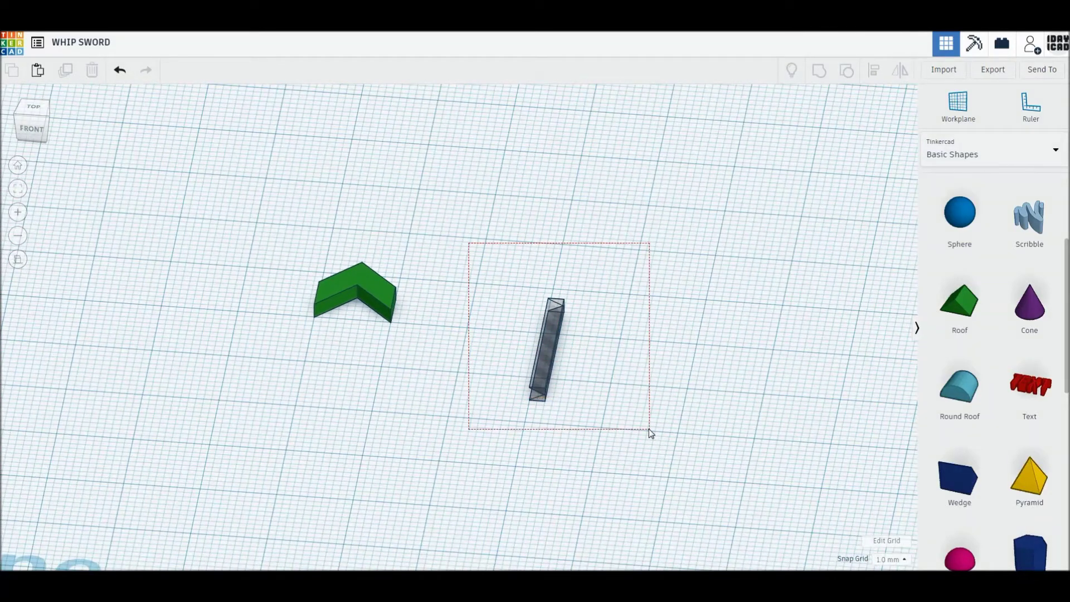
pyautogui.click(821, 74)
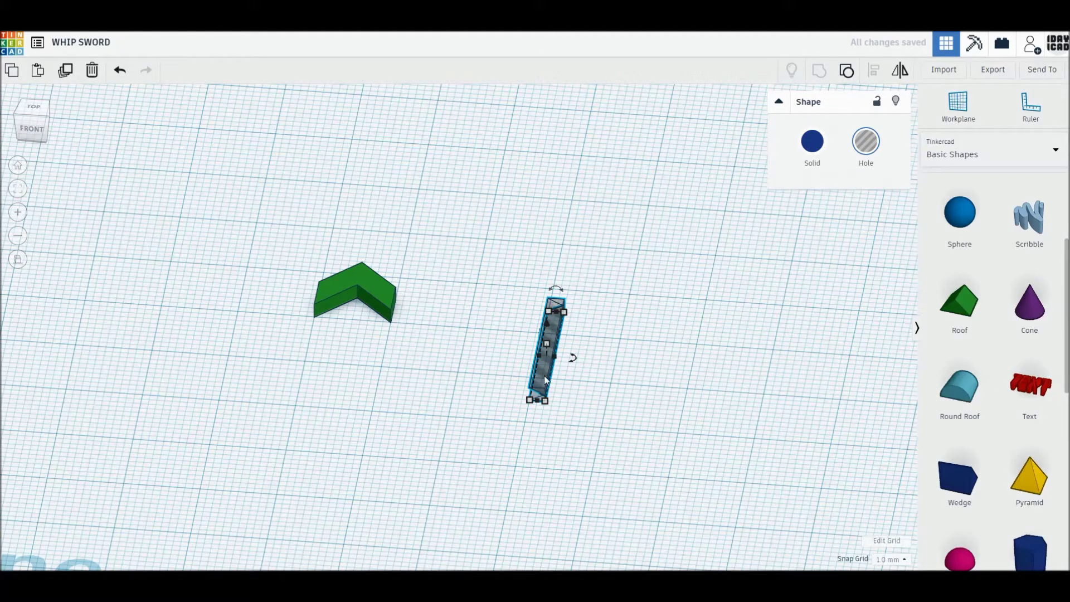
pyautogui.moveTo(544, 375); pyautogui.dragTo(384, 317)
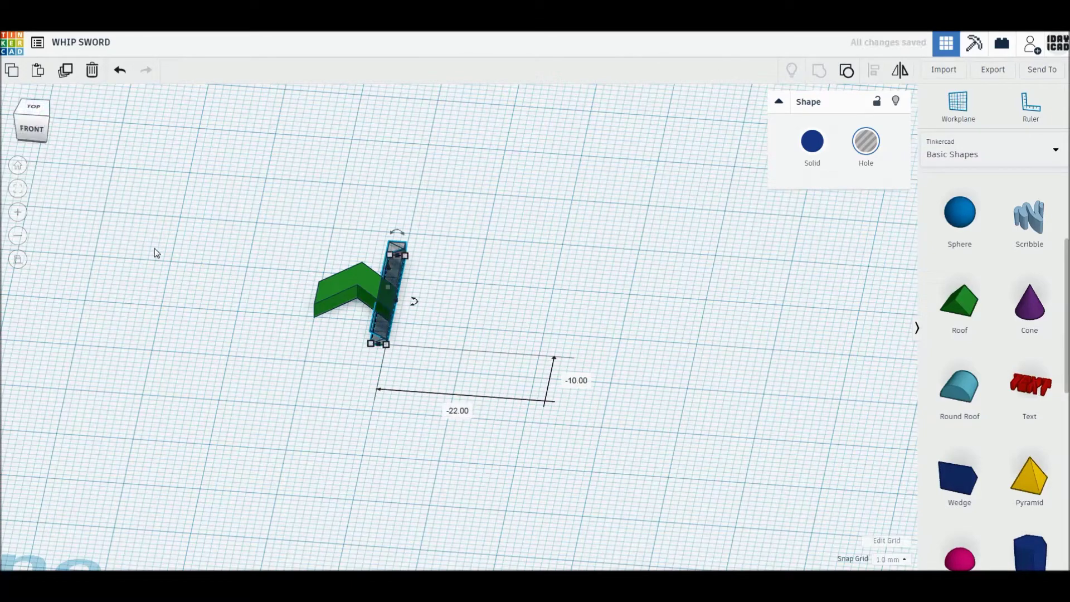
# Duplicate the grouped hole bar onto the chevron's other side and mirror it.
pyautogui.moveTo(155, 249); pyautogui.dragTo(189, 283, button='right')
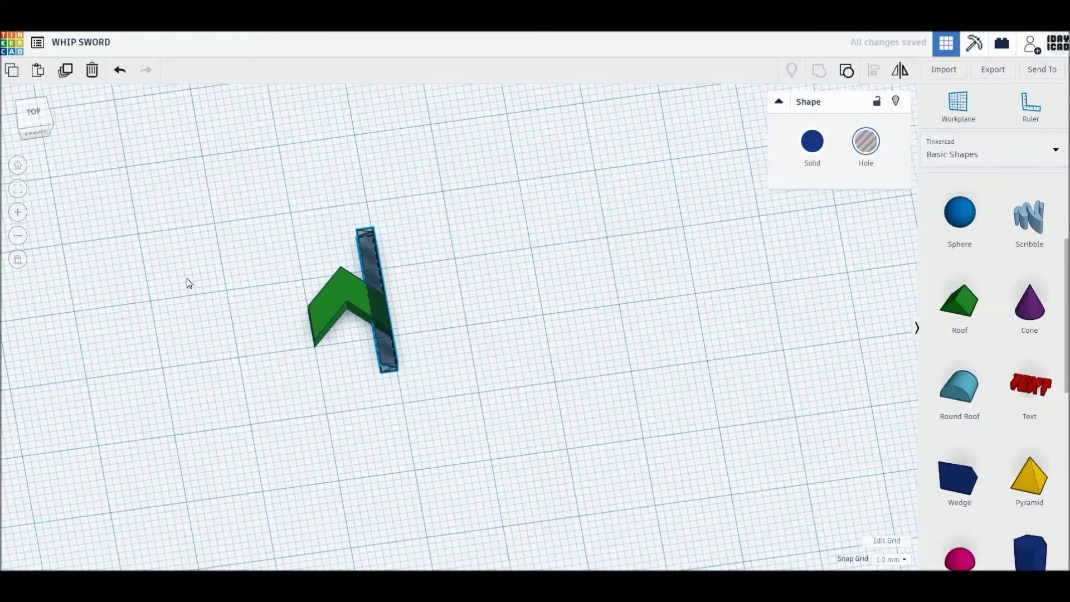
pyautogui.click(63, 72)
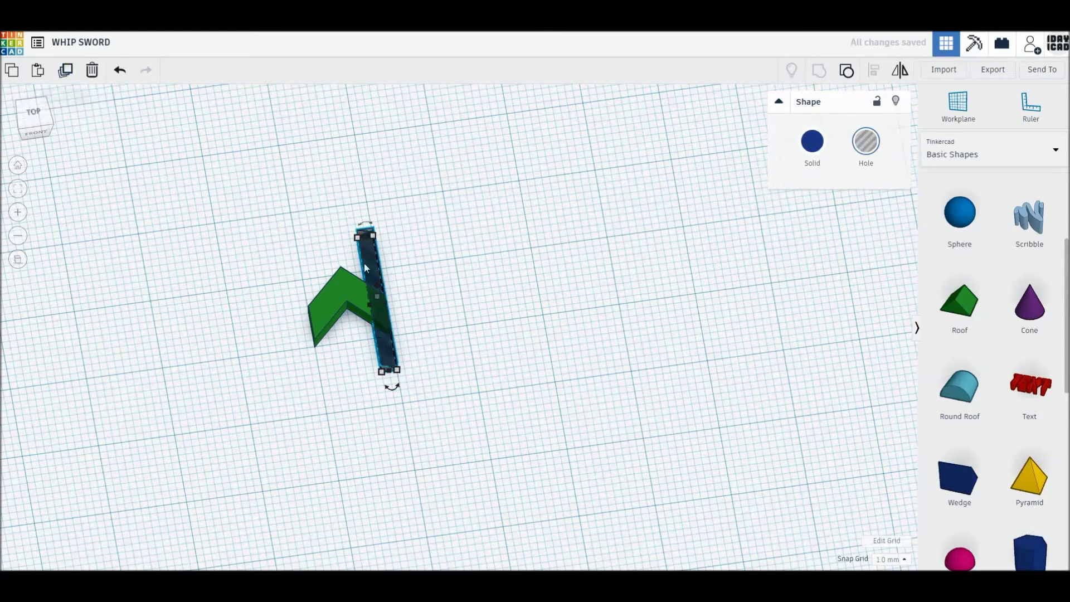
pyautogui.moveTo(371, 265); pyautogui.dragTo(312, 276)
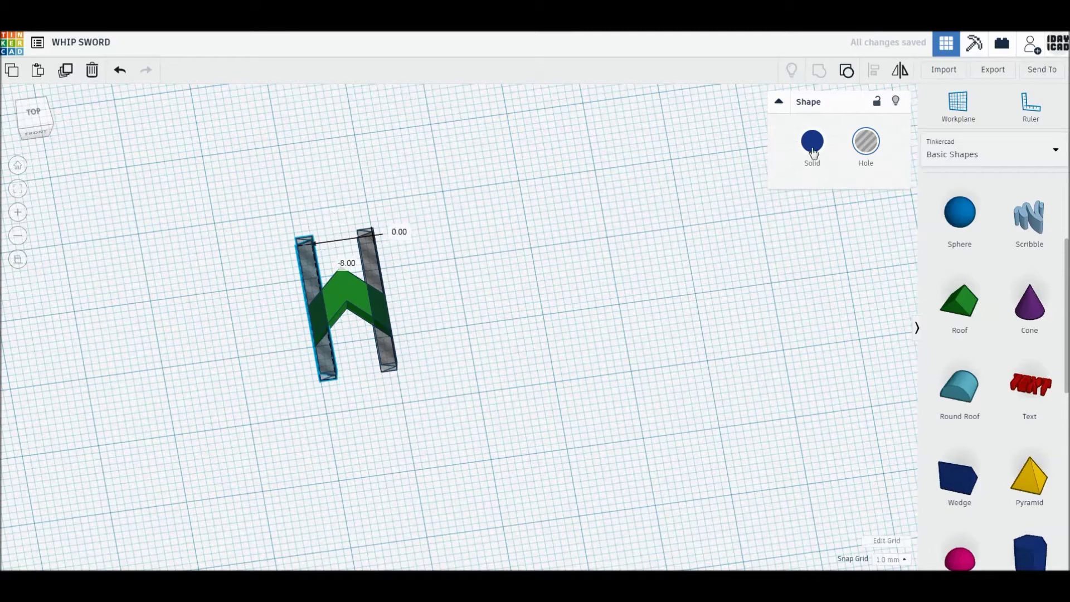
pyautogui.click(901, 71)
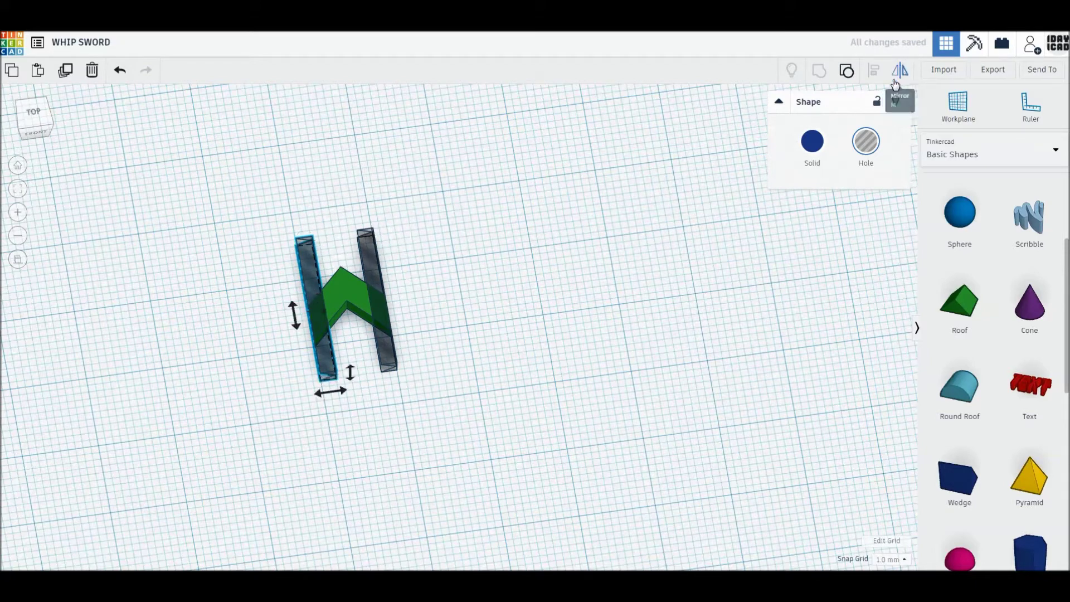
pyautogui.click(343, 393)
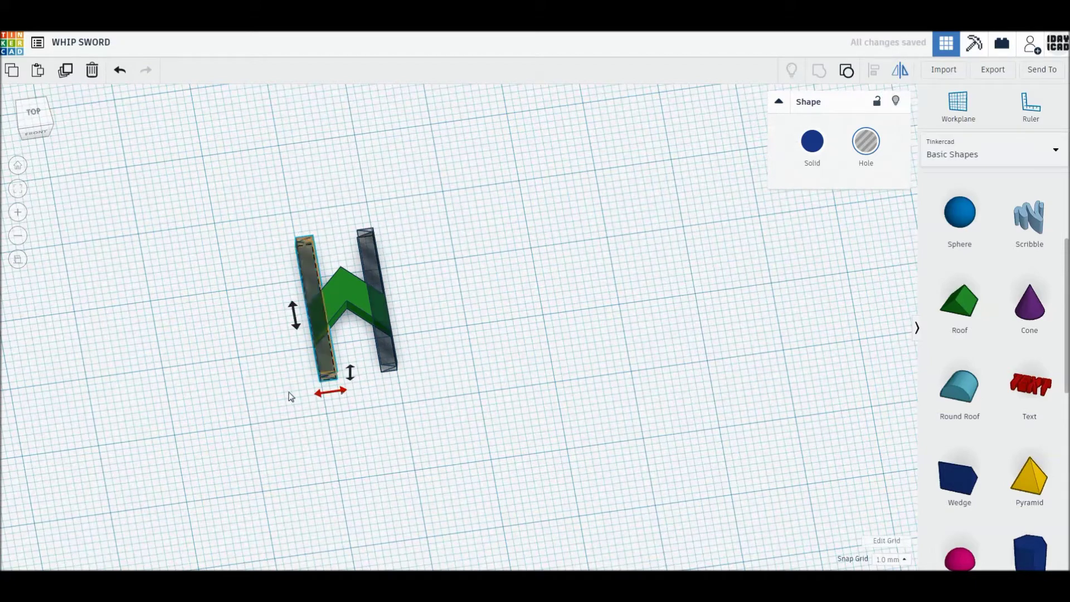
pyautogui.click(306, 373)
pyautogui.click(320, 365)
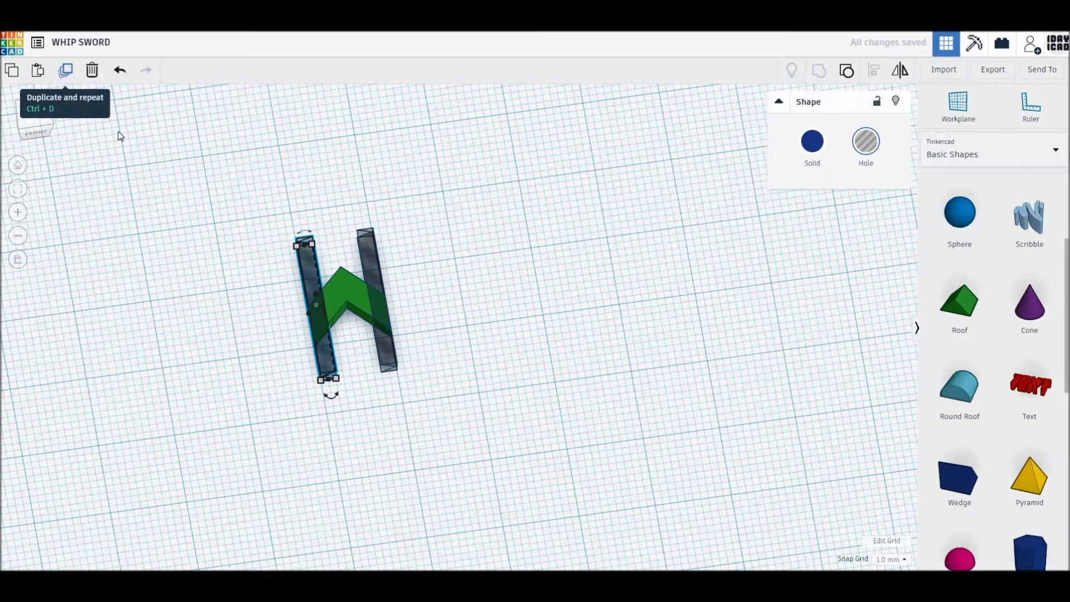
# Set a spare hole bar aside and group the chevron with both side bars.
pyautogui.click(66, 78)
pyautogui.moveTo(326, 360); pyautogui.dragTo(167, 352)
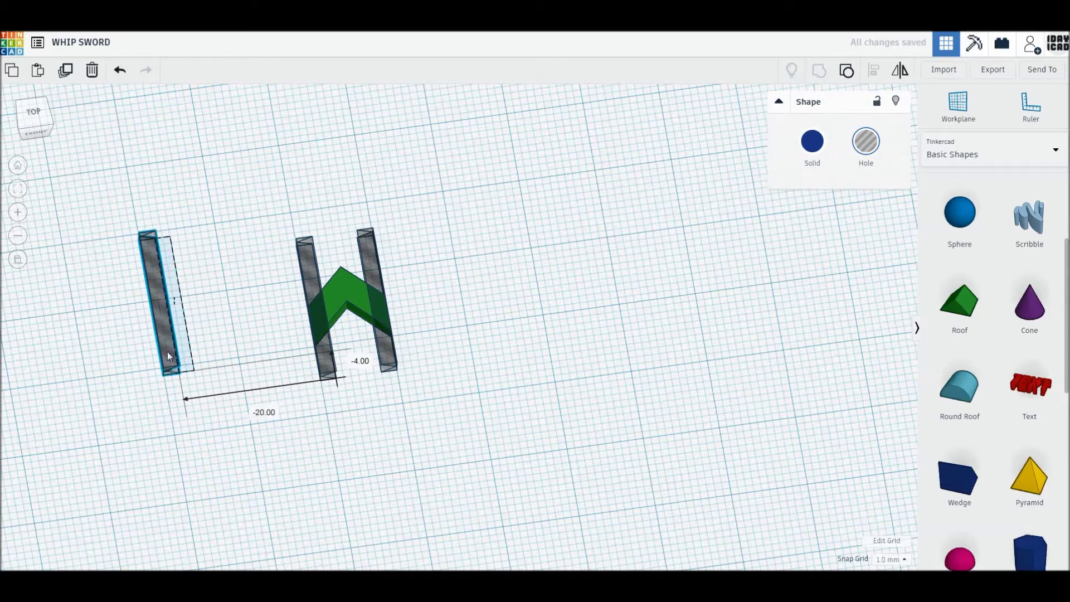
pyautogui.moveTo(264, 193); pyautogui.dragTo(442, 428)
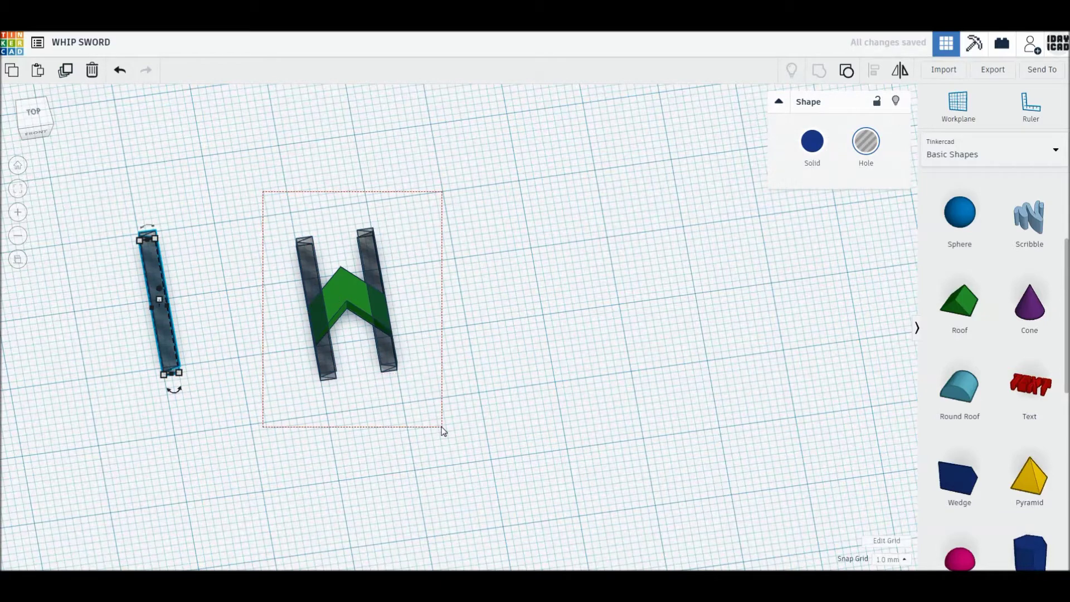
pyautogui.moveTo(443, 431); pyautogui.dragTo(440, 432)
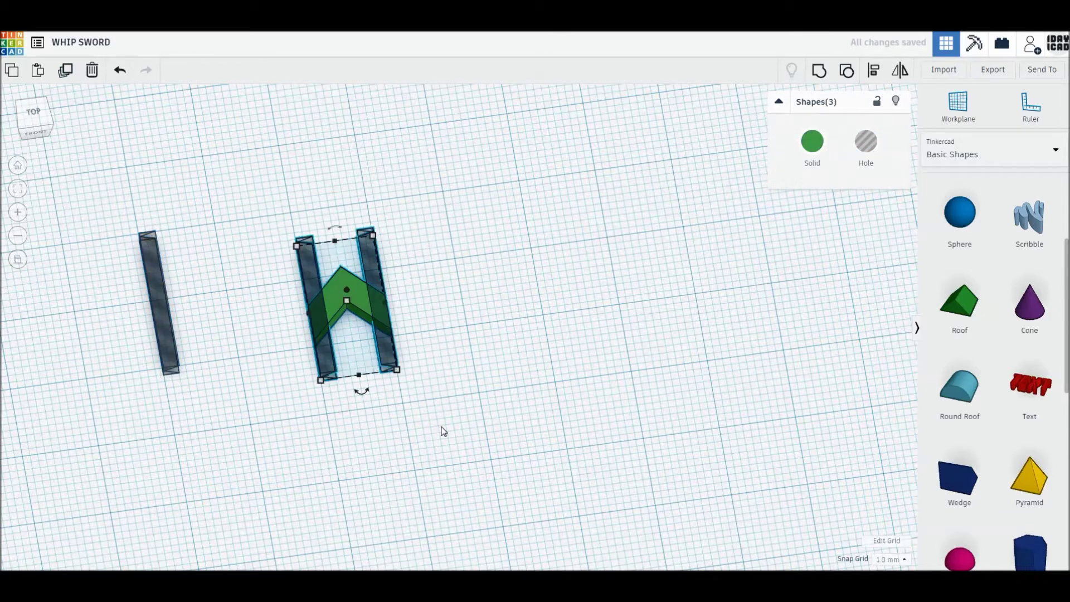
pyautogui.click(821, 72)
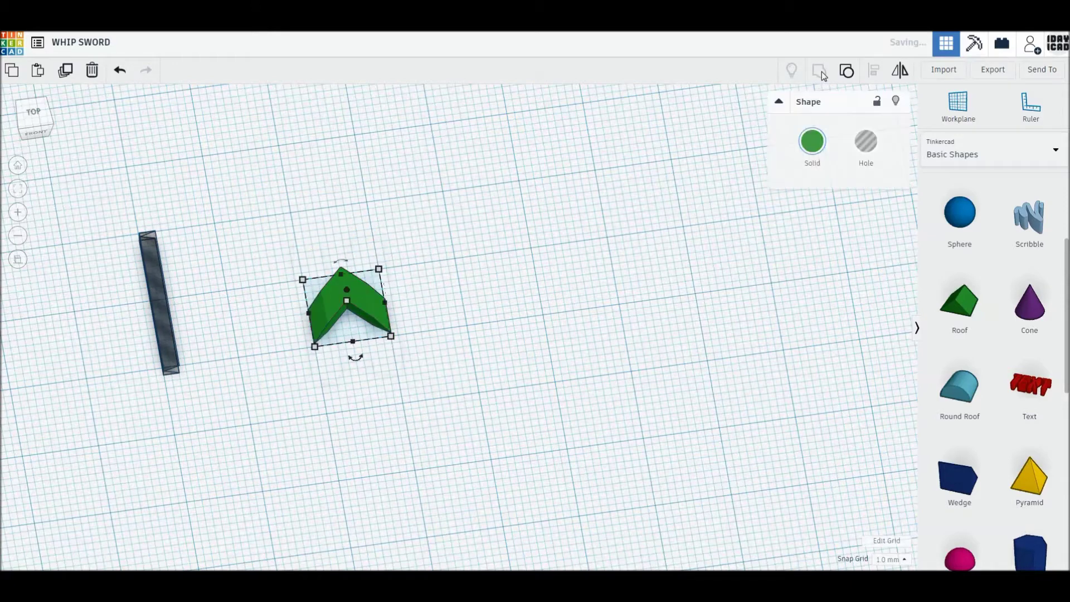
# Colour the trimmed chevron light grey and view it from the top.
pyautogui.click(815, 147)
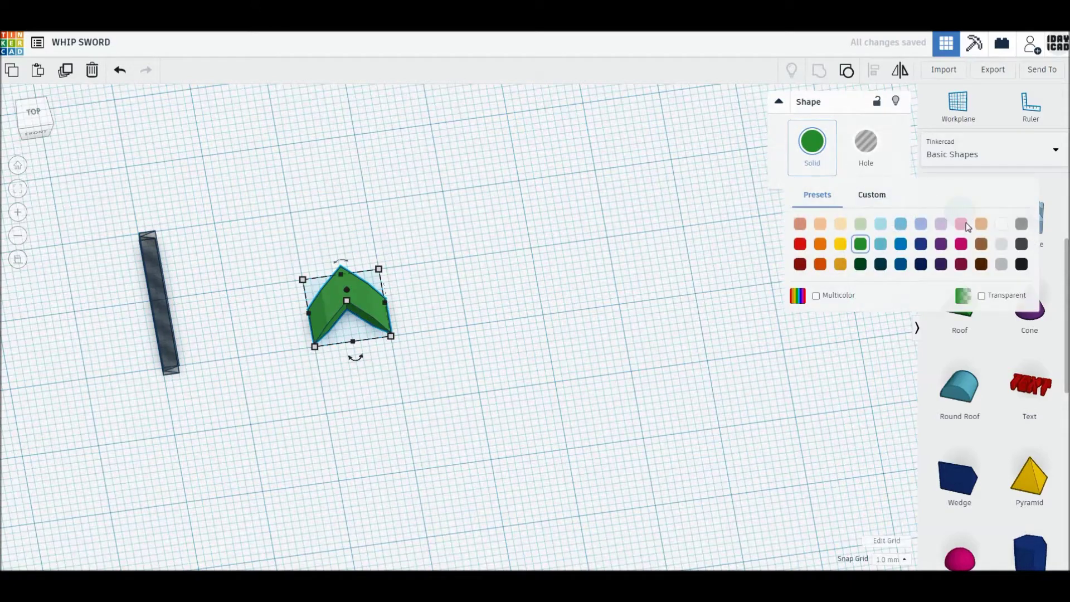
pyautogui.click(1003, 244)
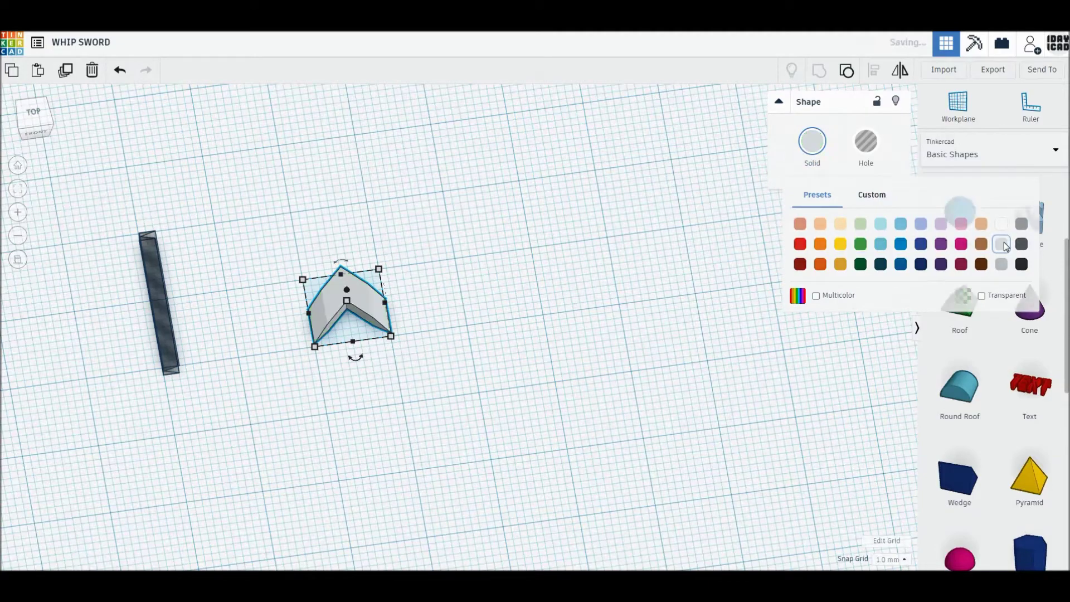
pyautogui.click(34, 112)
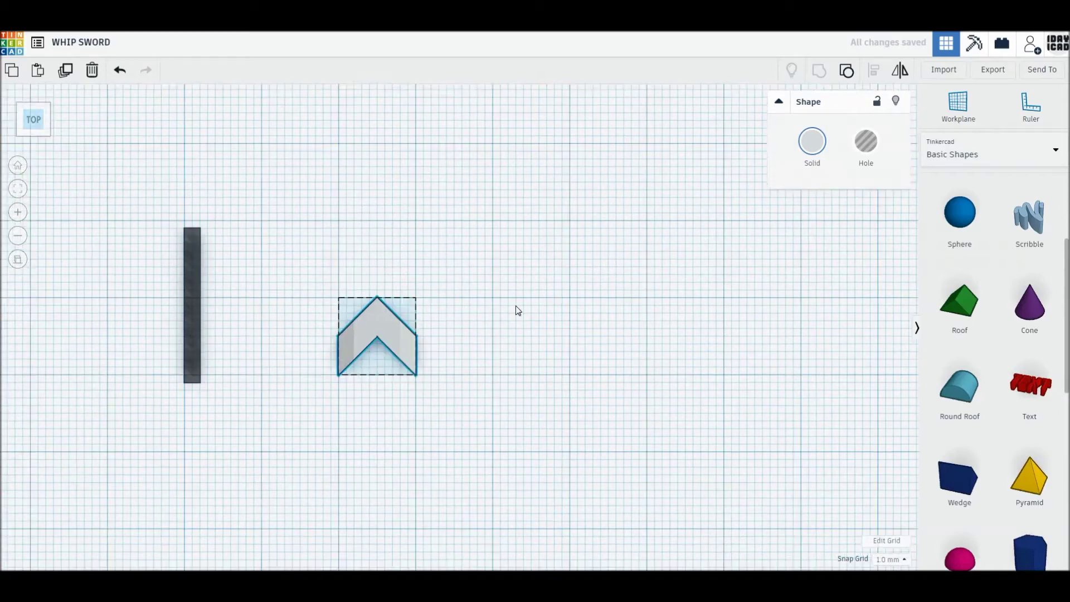
# Stack seven duplicated copies of the grey chevron end to end into a straight blade.
pyautogui.click(66, 72)
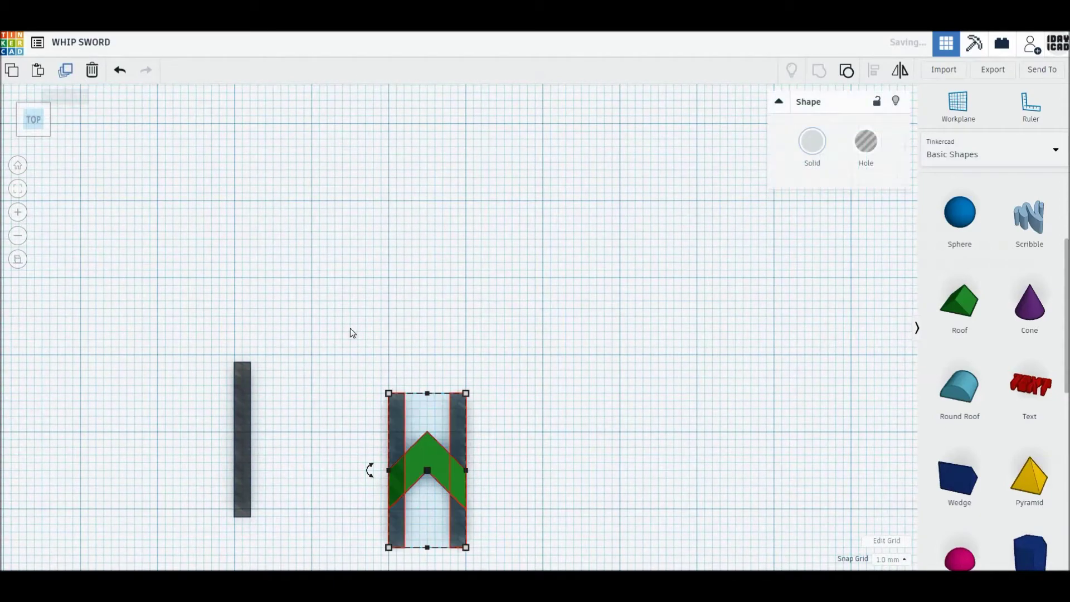
pyautogui.moveTo(447, 470); pyautogui.dragTo(446, 432)
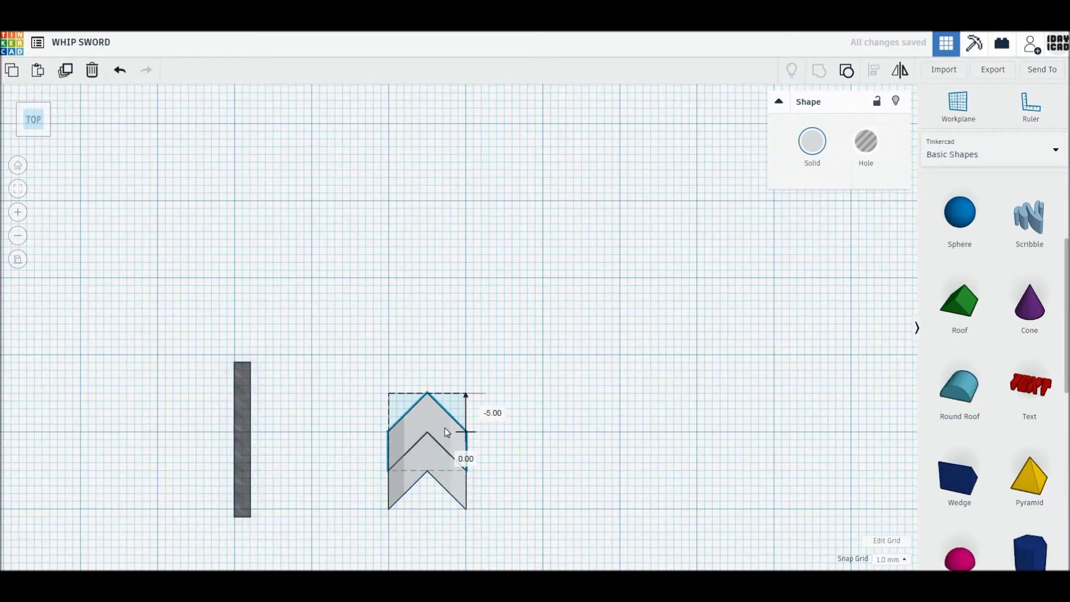
pyautogui.click(65, 73)
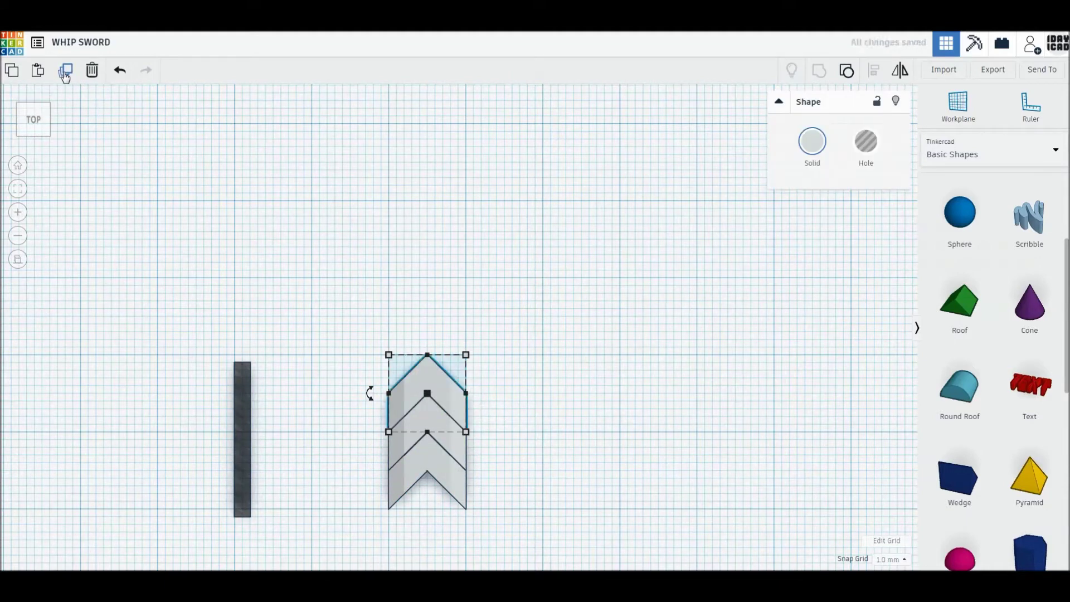
pyautogui.click(66, 72)
pyautogui.click(65, 72)
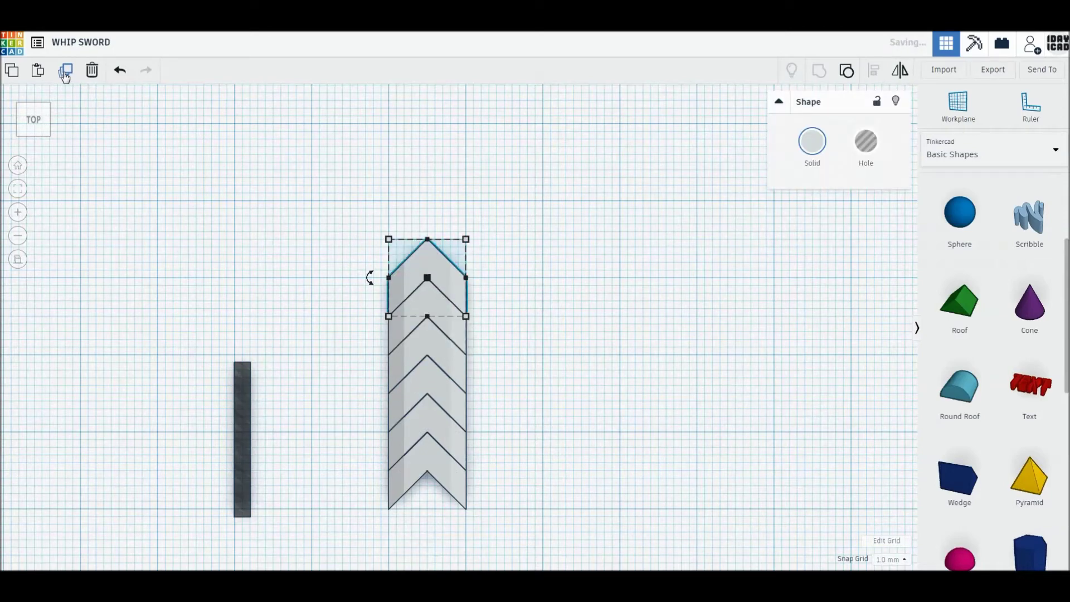
pyautogui.click(65, 72)
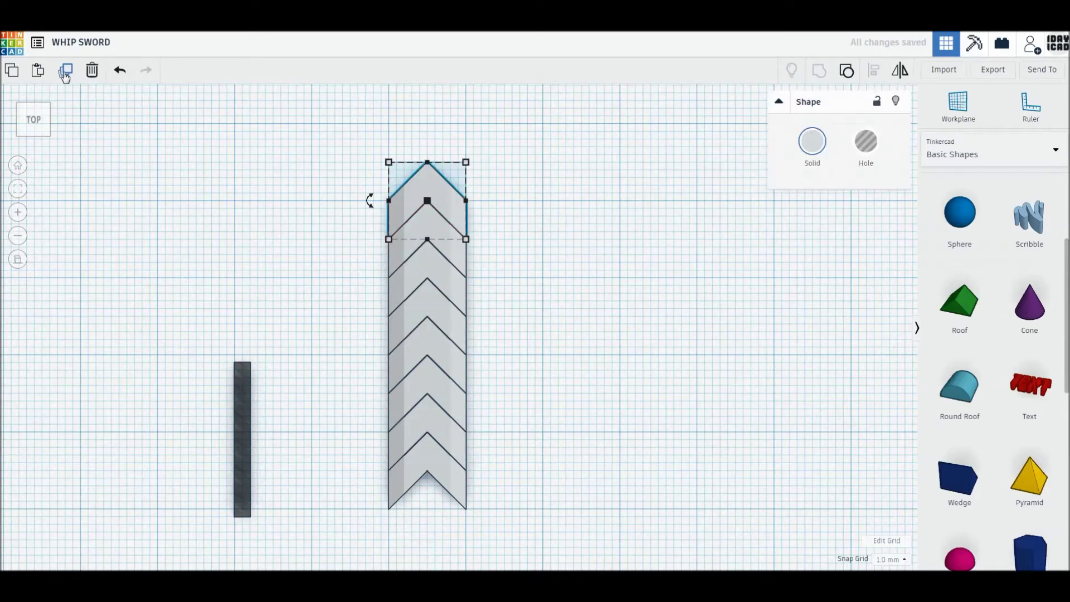
pyautogui.click(65, 72)
pyautogui.click(65, 72)
pyautogui.scroll(-3, 257, 314)
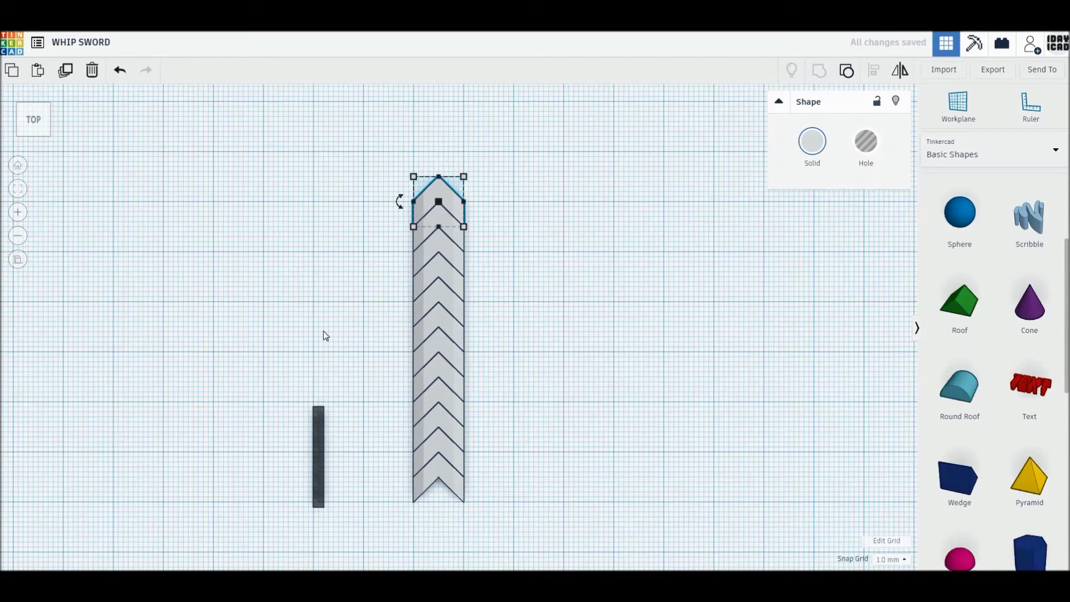
pyautogui.click(325, 335)
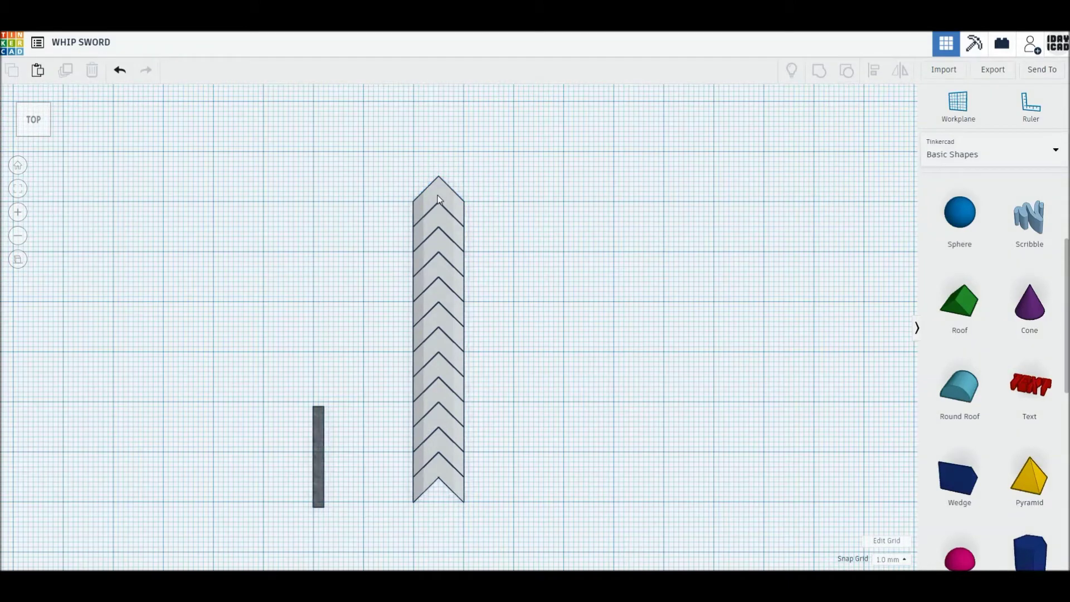
# Pull the top chevron aside, rotate it 45°, and move the thin hole bar beside it.
pyautogui.moveTo(439, 190); pyautogui.dragTo(298, 277)
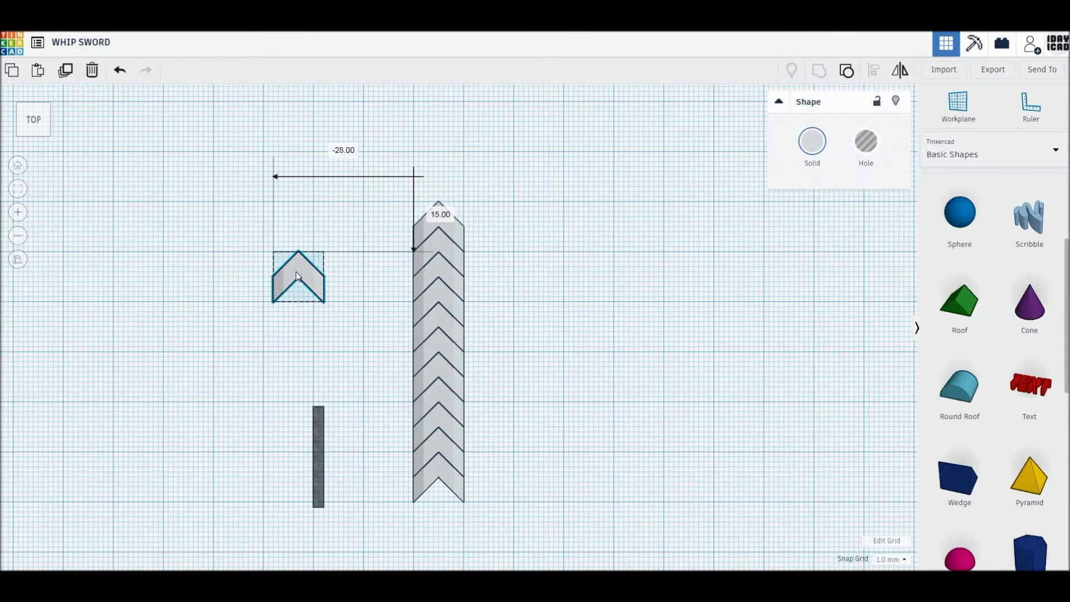
pyautogui.moveTo(259, 277); pyautogui.dragTo(281, 301)
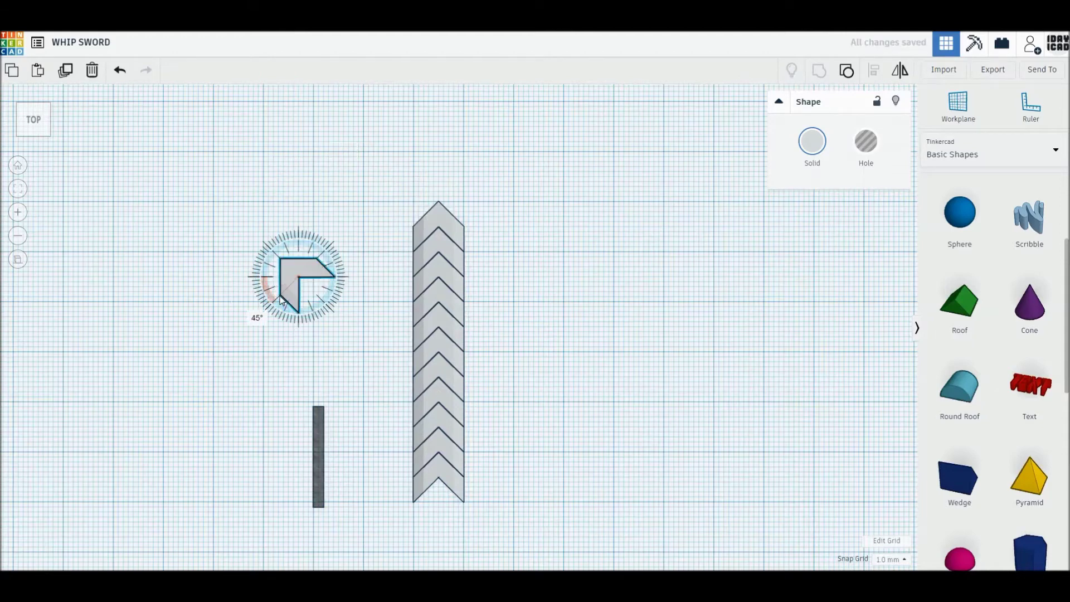
pyautogui.click(324, 373)
pyautogui.moveTo(314, 415); pyautogui.dragTo(259, 257)
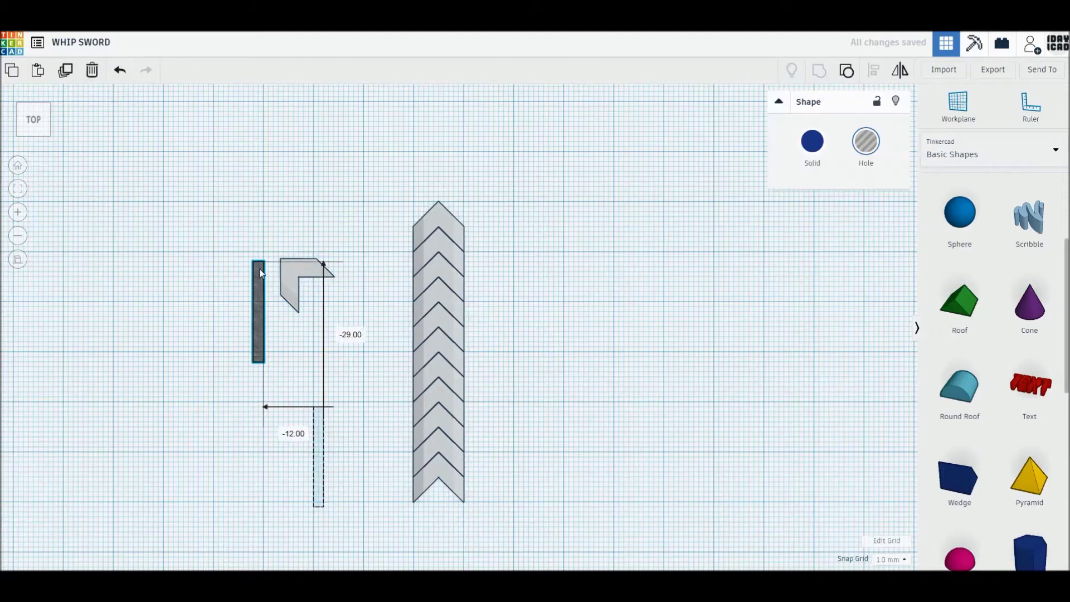
pyautogui.scroll(3, 240, 267)
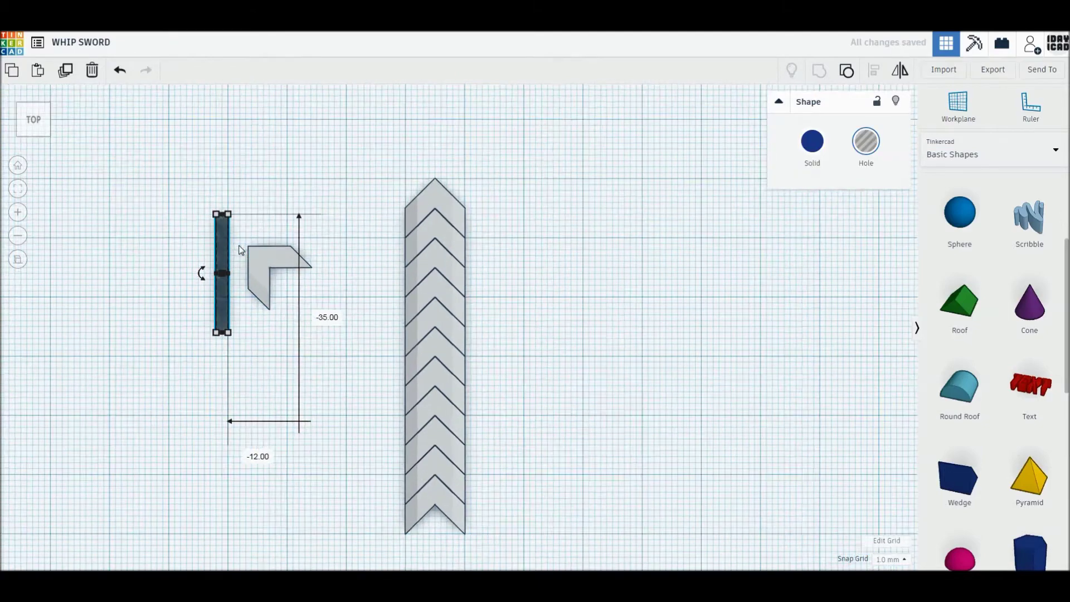
pyautogui.scroll(1, 455, 272)
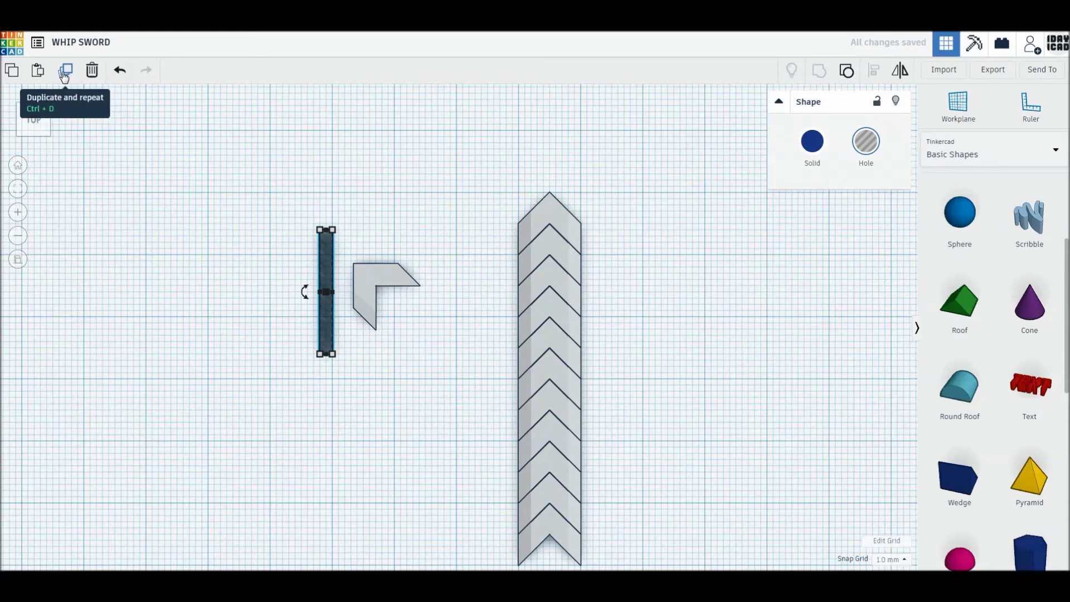
# Set a spare bar copy aside, then left- and middle-align the chevron with the bar and group them.
pyautogui.click(64, 76)
pyautogui.moveTo(326, 258); pyautogui.dragTo(190, 250)
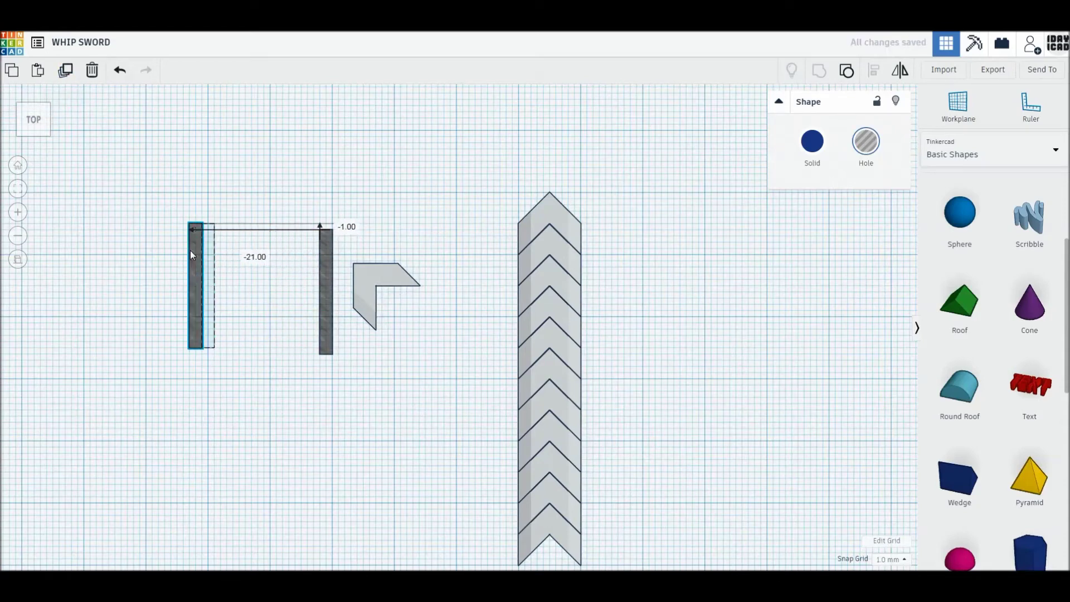
pyautogui.moveTo(277, 185); pyautogui.dragTo(454, 371)
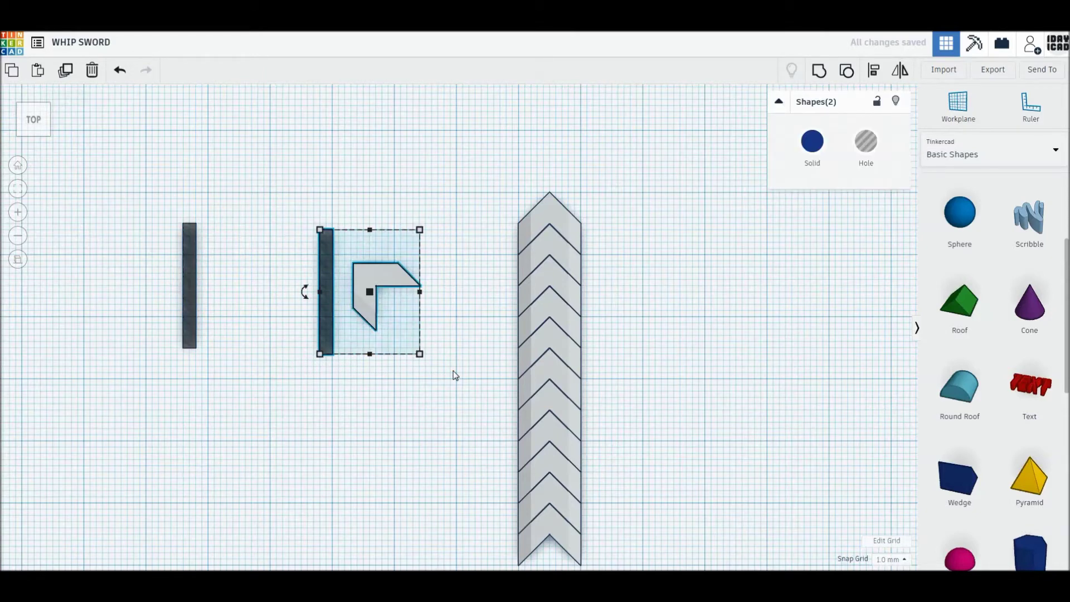
pyautogui.click(874, 73)
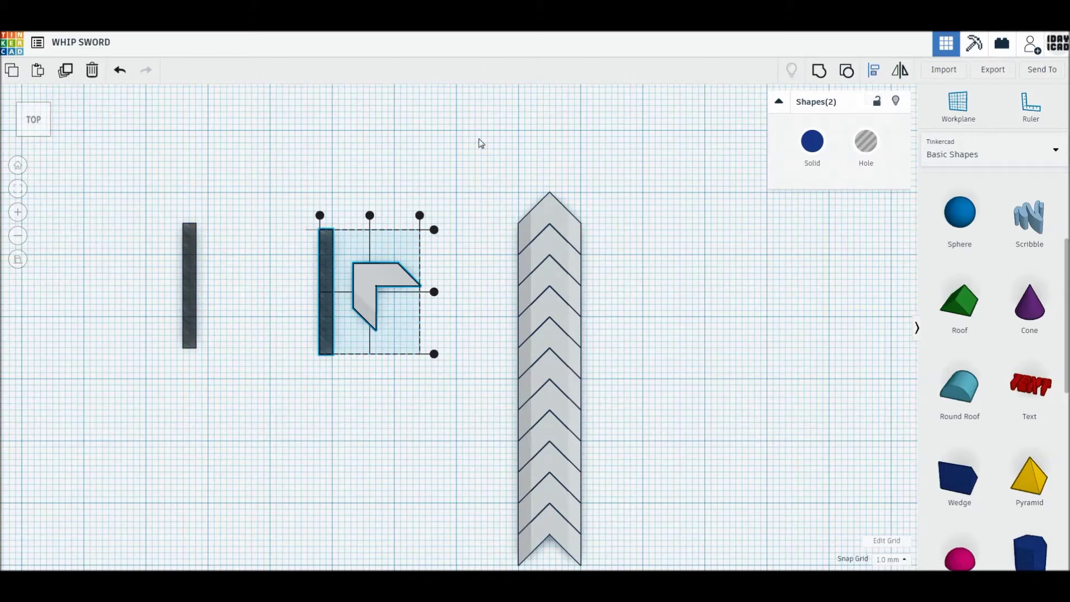
pyautogui.click(434, 292)
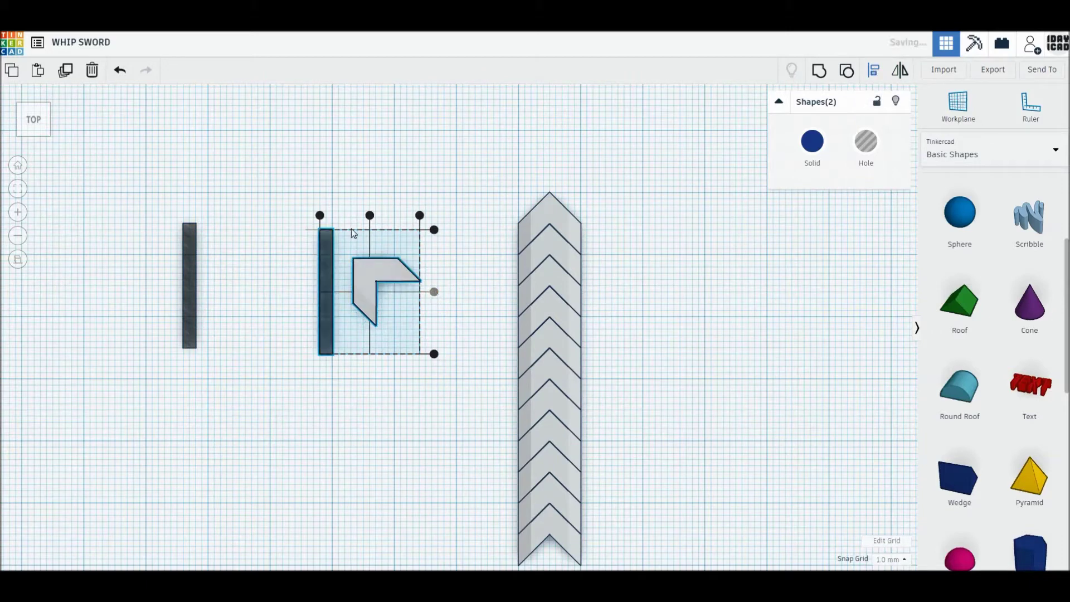
pyautogui.click(320, 215)
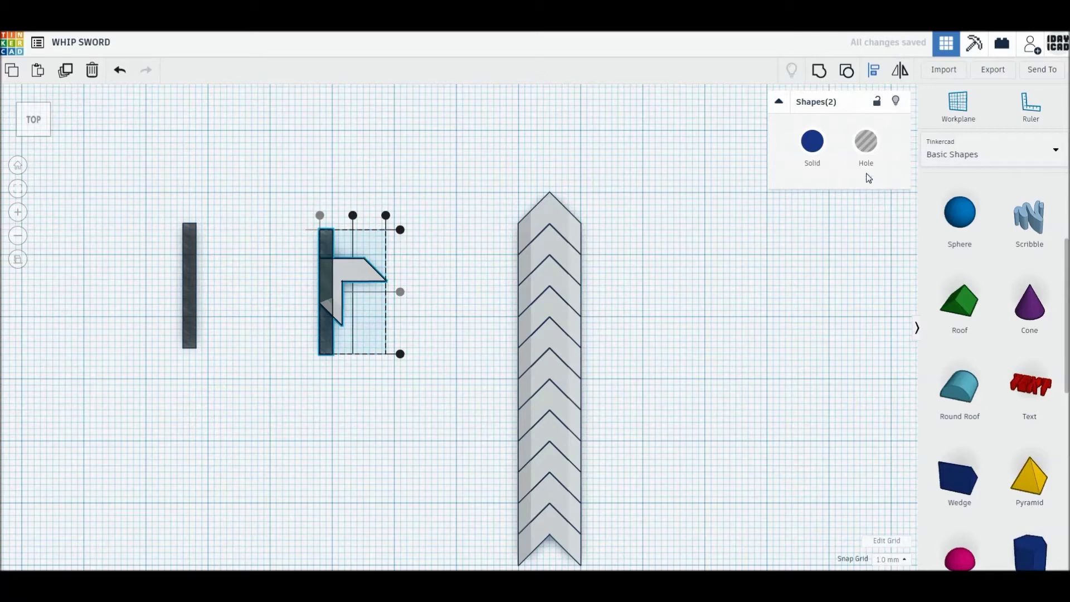
pyautogui.click(819, 76)
# Rotate the cut chevron piece 90° and box-select it together with the spare hole bar.
pyautogui.moveTo(304, 292)
pyautogui.mouseDown()
pyautogui.moveTo(360, 266)
pyautogui.moveTo(356, 312)
pyautogui.mouseUp()
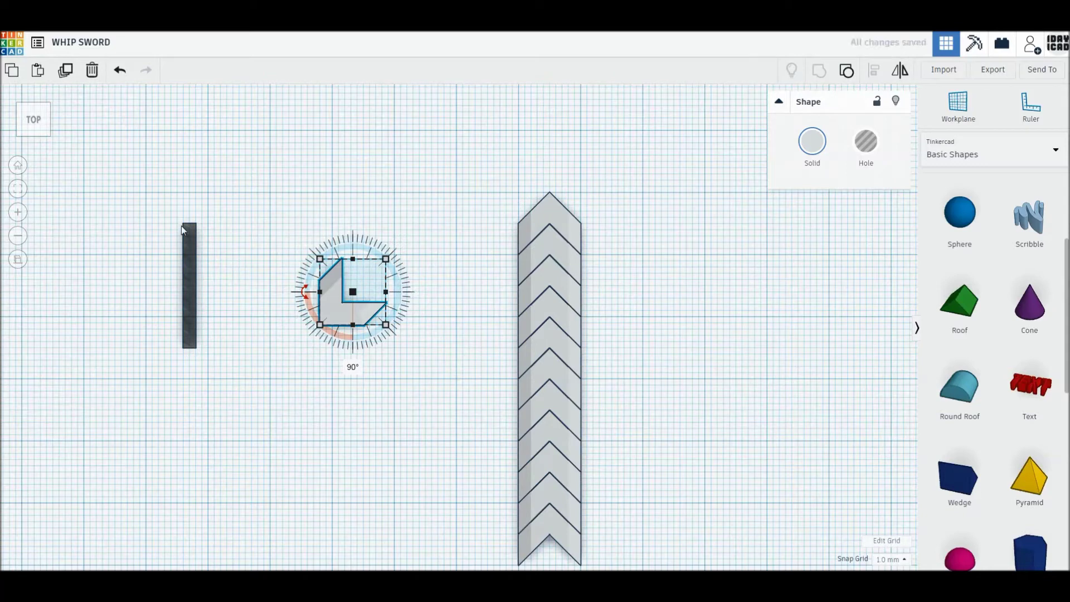
pyautogui.moveTo(146, 186); pyautogui.dragTo(451, 388)
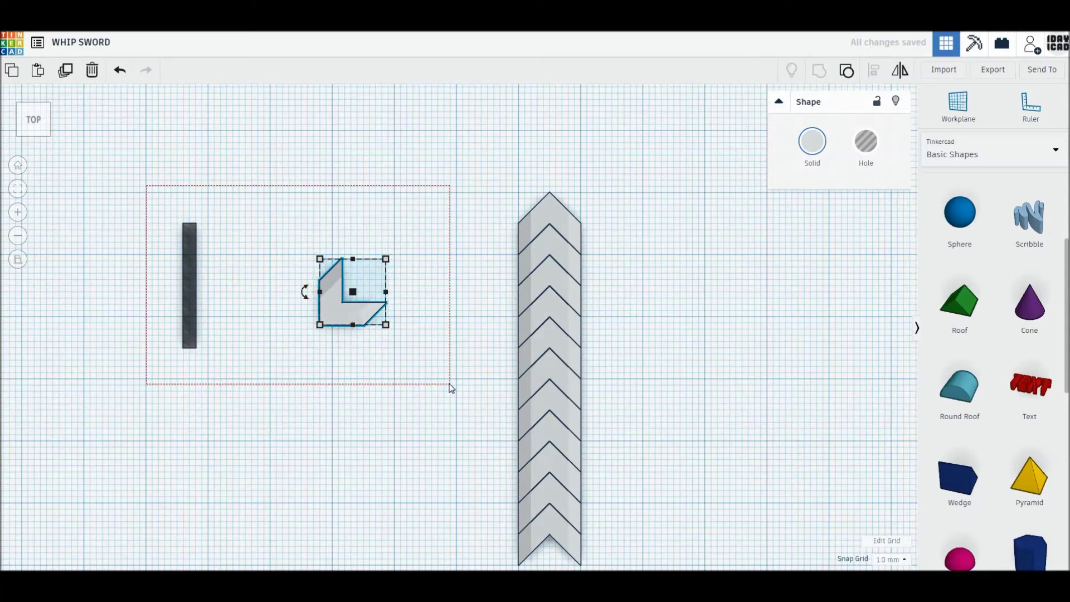
pyautogui.moveTo(452, 388); pyautogui.dragTo(452, 389)
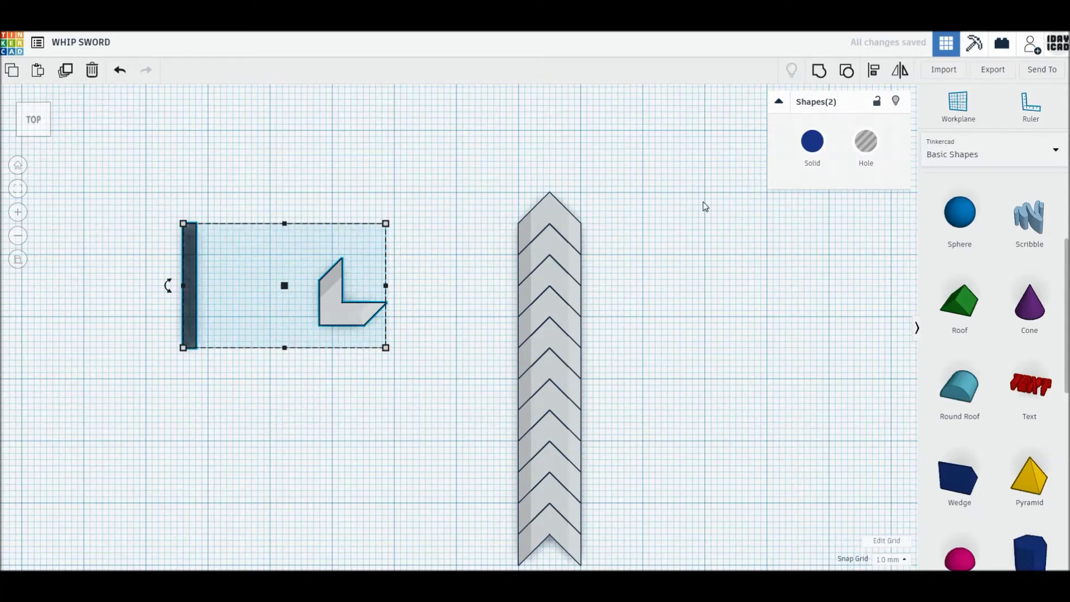
# Align the piece left and middle to the bar and group them, slicing off its left point.
pyautogui.click(874, 72)
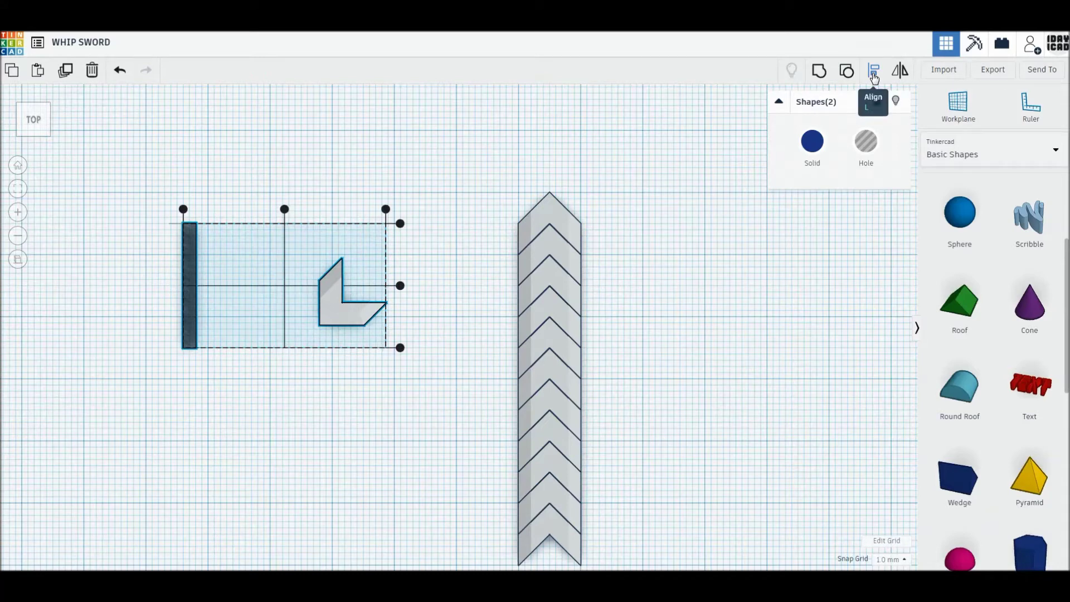
pyautogui.click(183, 209)
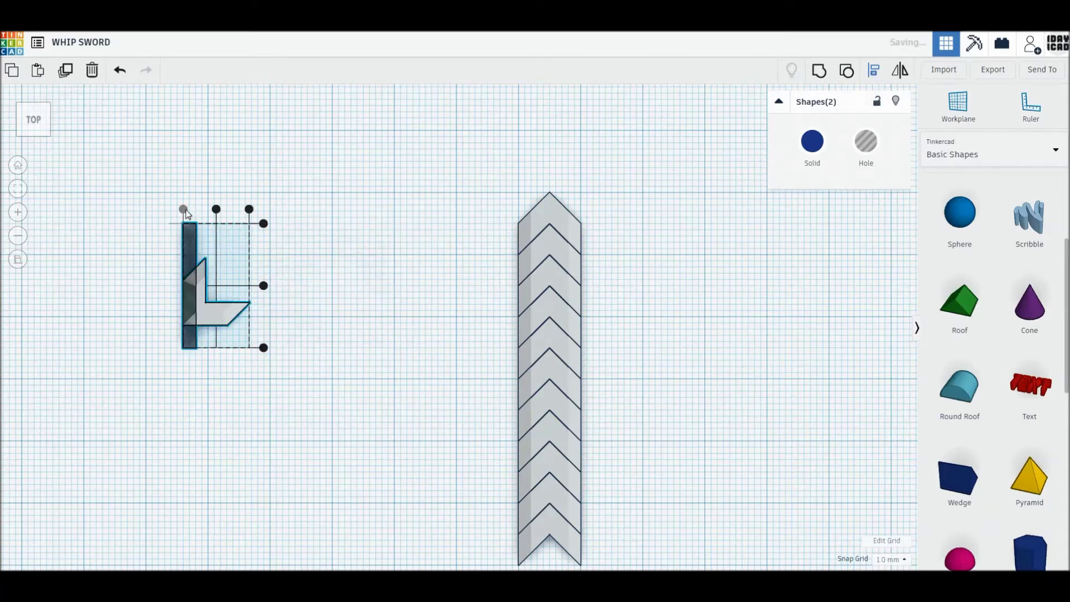
pyautogui.click(263, 286)
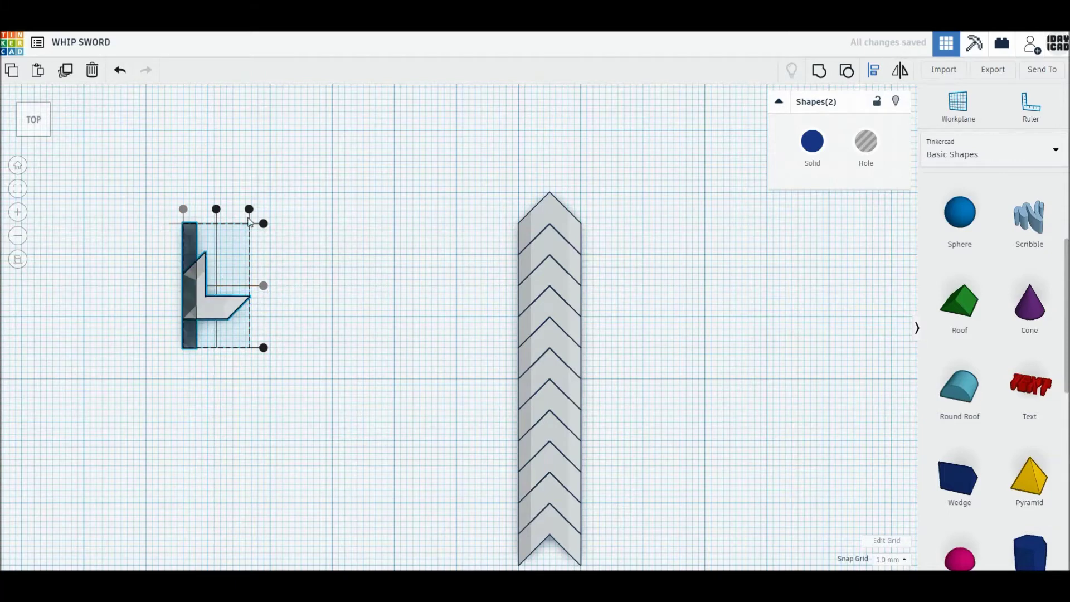
pyautogui.click(819, 71)
pyautogui.click(352, 356)
pyautogui.click(240, 309)
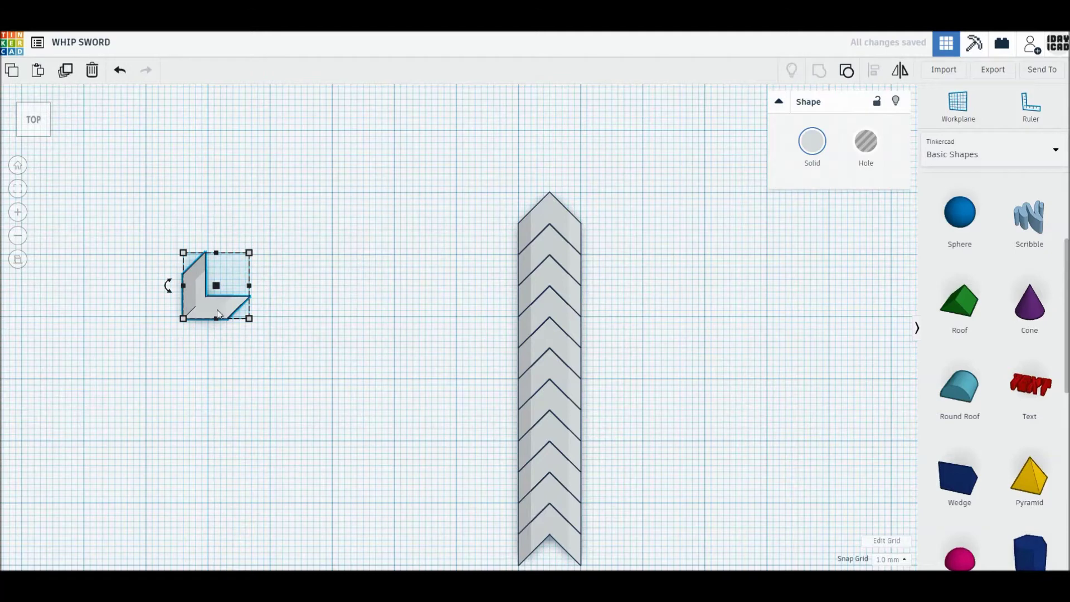
# Move the trimmed piece right and rotate it -135° so it points up on the sword tip.
pyautogui.moveTo(217, 309); pyautogui.dragTo(376, 318)
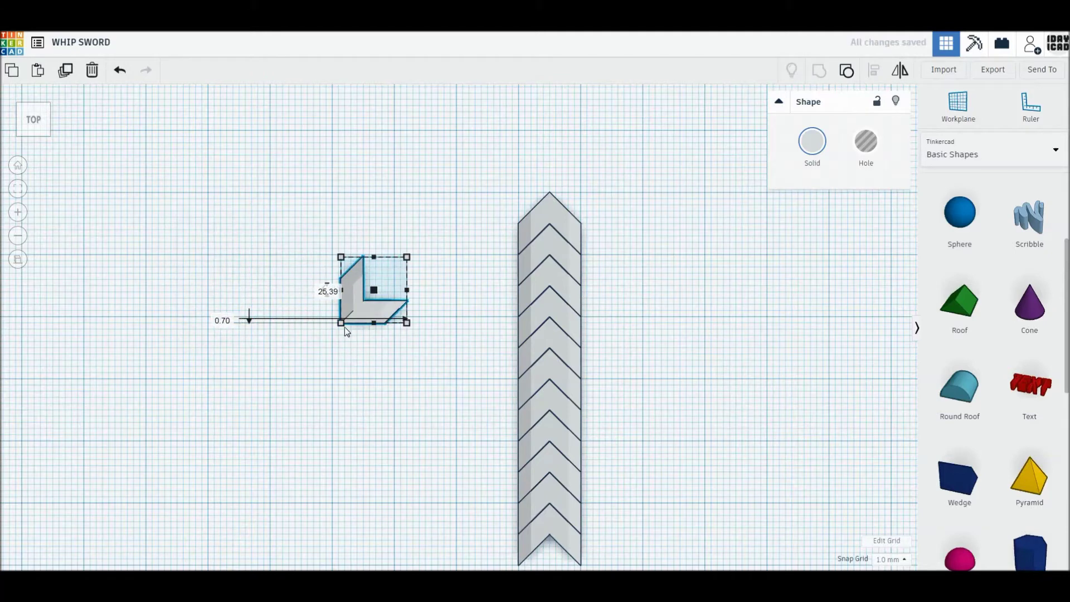
pyautogui.click(340, 357)
pyautogui.click(362, 310)
pyautogui.moveTo(332, 281)
pyautogui.mouseDown()
pyautogui.moveTo(390, 282)
pyautogui.moveTo(554, 195)
pyautogui.moveTo(567, 199)
pyautogui.mouseUp()
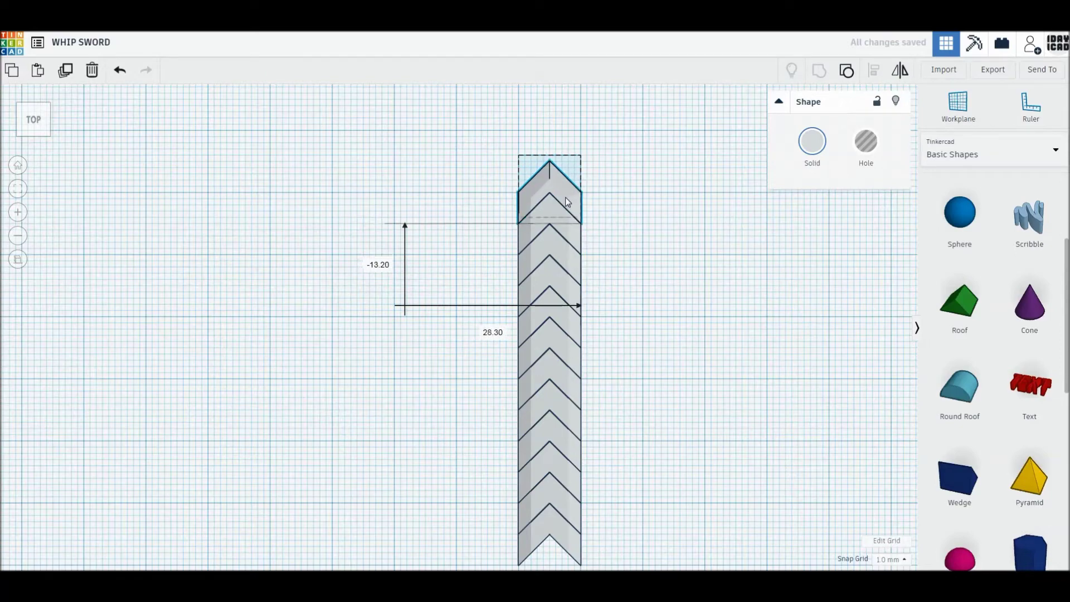
pyautogui.click(674, 238)
# Orbit into a perspective view of the sword tip and pull the chevron piece off to the left.
pyautogui.scroll(-3, 534, 325)
pyautogui.scroll(-2, 533, 325)
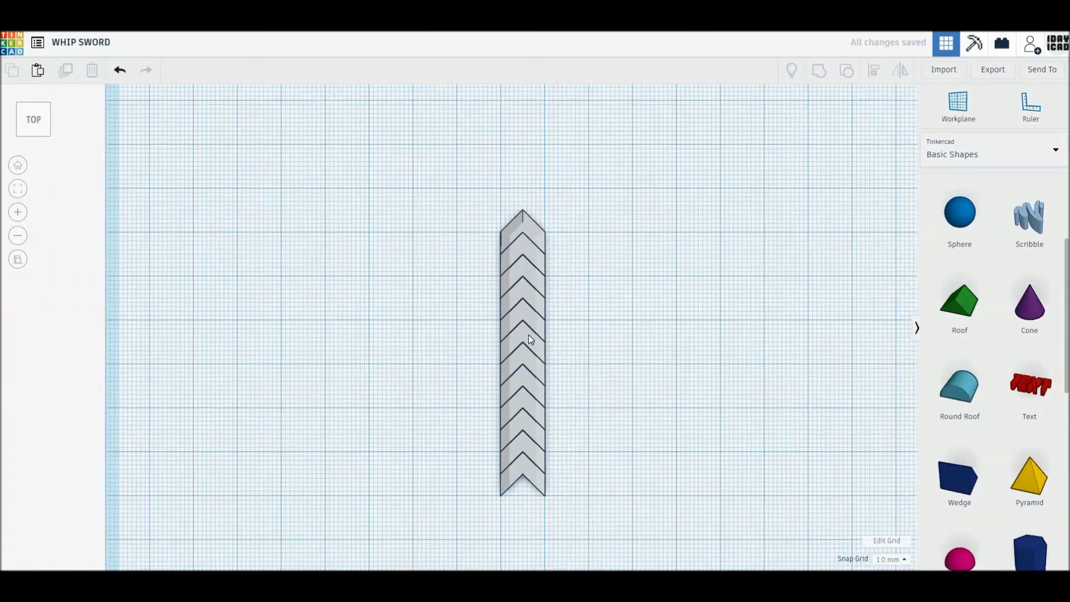
pyautogui.moveTo(559, 323); pyautogui.dragTo(583, 293, button='right')
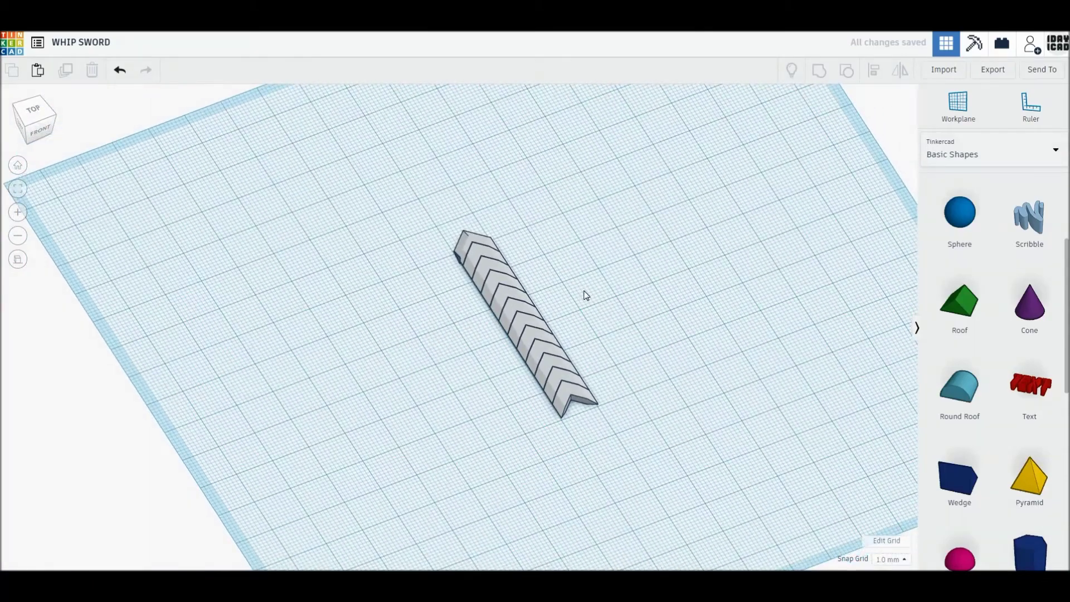
pyautogui.scroll(2, 332, 275)
pyautogui.scroll(2, 409, 192)
pyautogui.scroll(1, 422, 193)
pyautogui.moveTo(430, 310); pyautogui.dragTo(431, 357, button='middle')
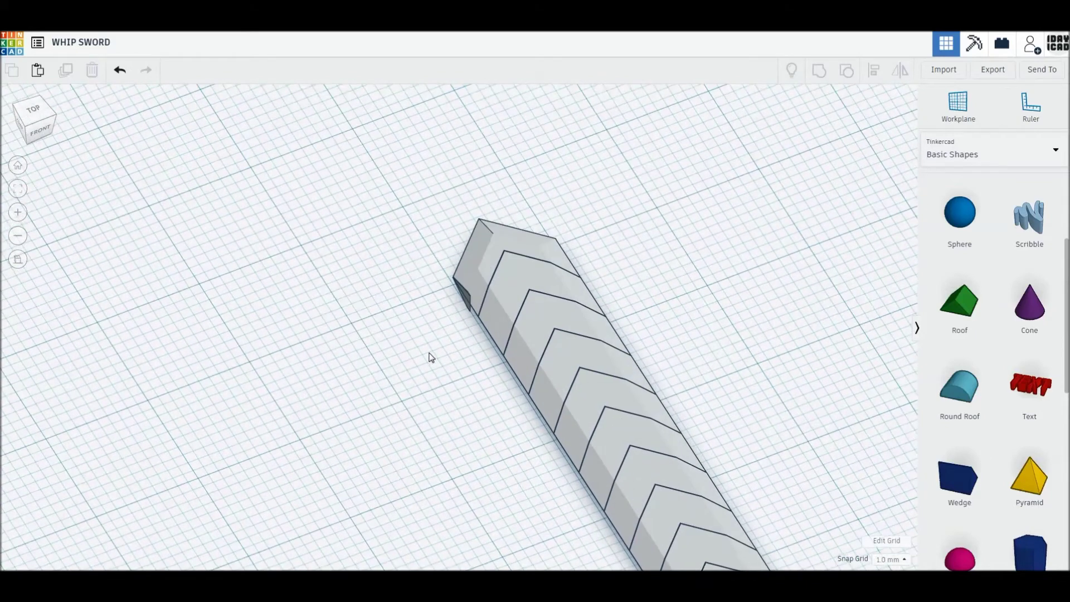
pyautogui.moveTo(465, 268)
pyautogui.mouseDown()
pyautogui.moveTo(344, 263)
pyautogui.moveTo(243, 307)
pyautogui.mouseUp()
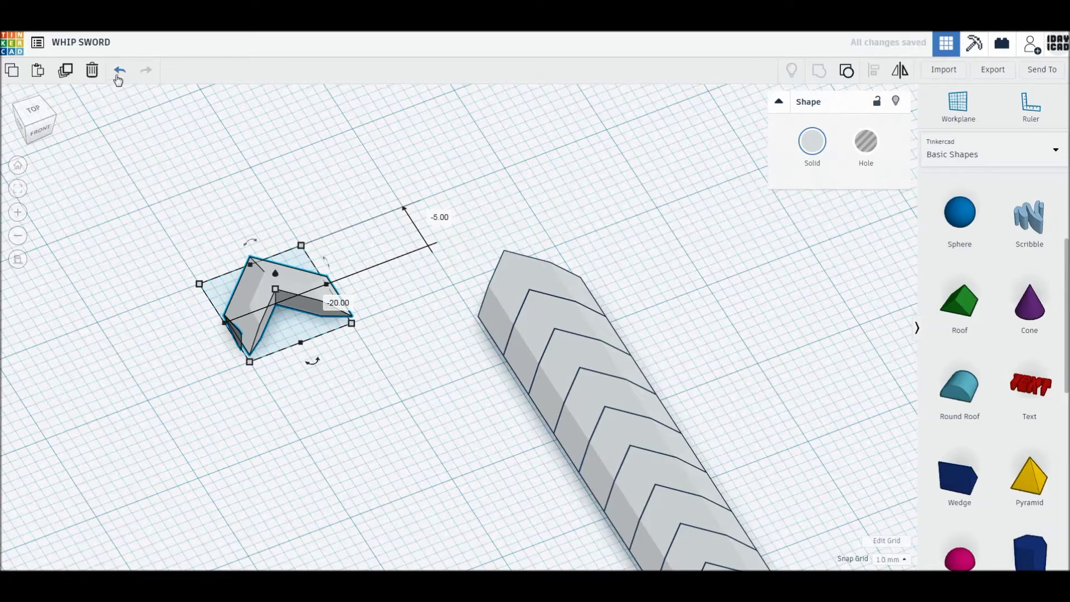
# Fully ungroup the chevron piece into seven parts and regroup them as one green solid.
pyautogui.click(845, 72)
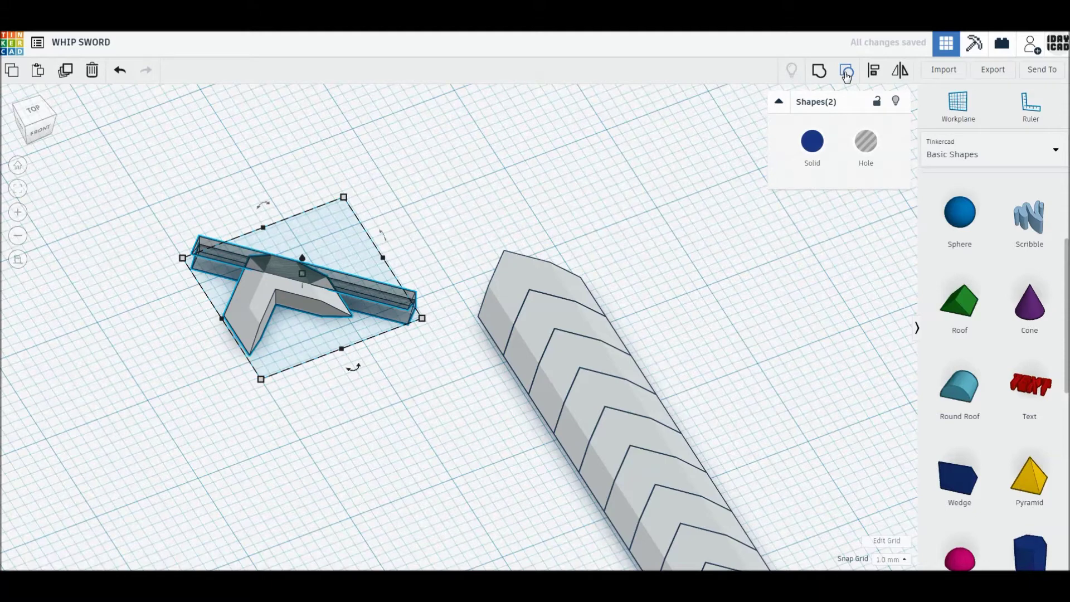
pyautogui.click(847, 73)
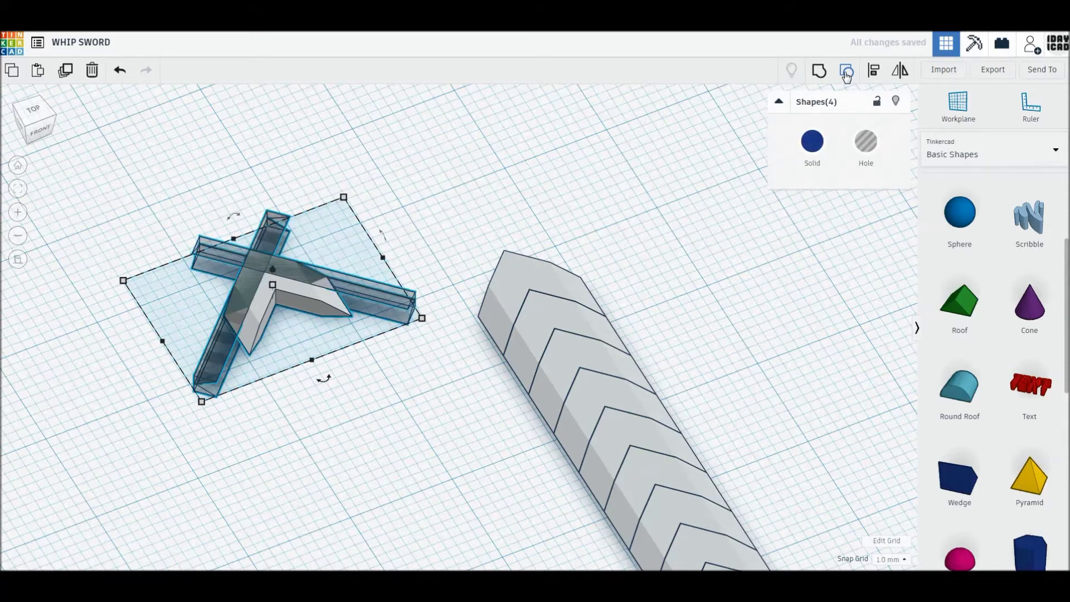
pyautogui.click(847, 73)
pyautogui.moveTo(172, 151); pyautogui.dragTo(383, 417)
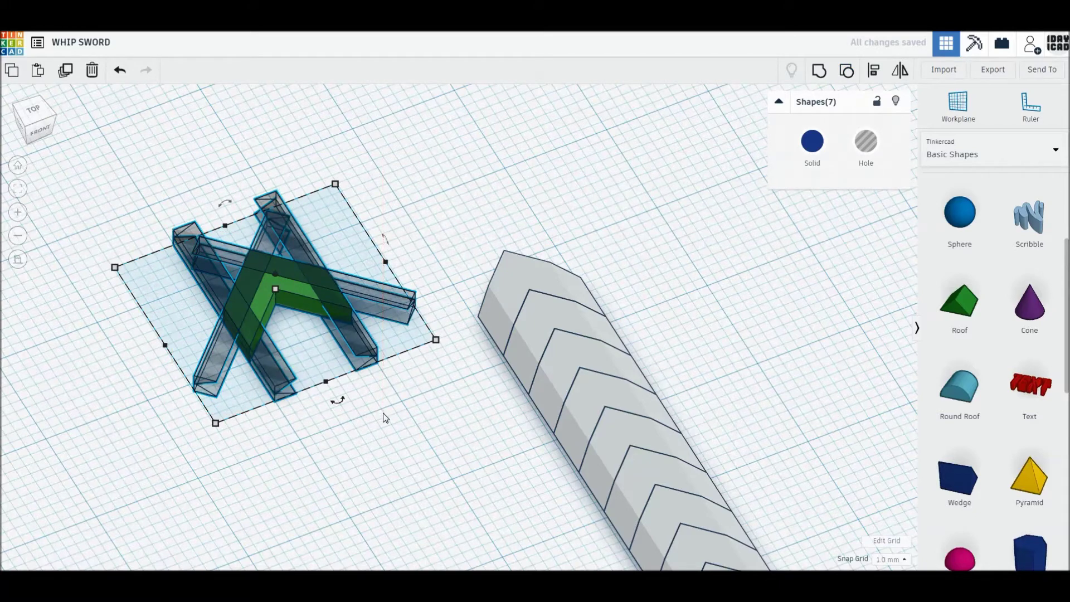
pyautogui.click(818, 73)
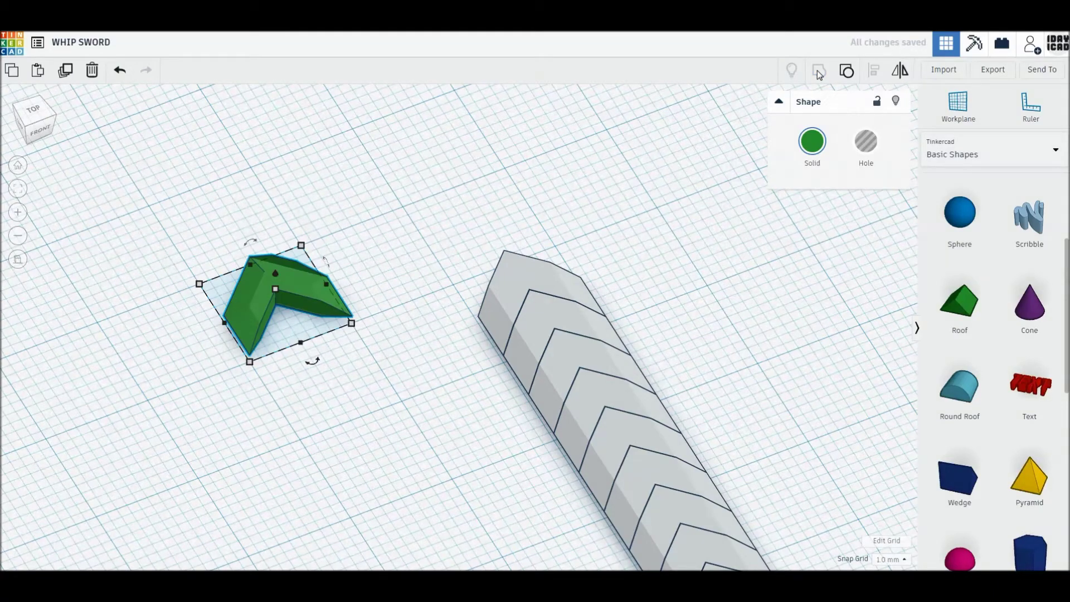
# Ungroup again, shift all seven parts up and left, and regroup them into one piece.
pyautogui.scroll(-3, 349, 314)
pyautogui.scroll(3, 349, 315)
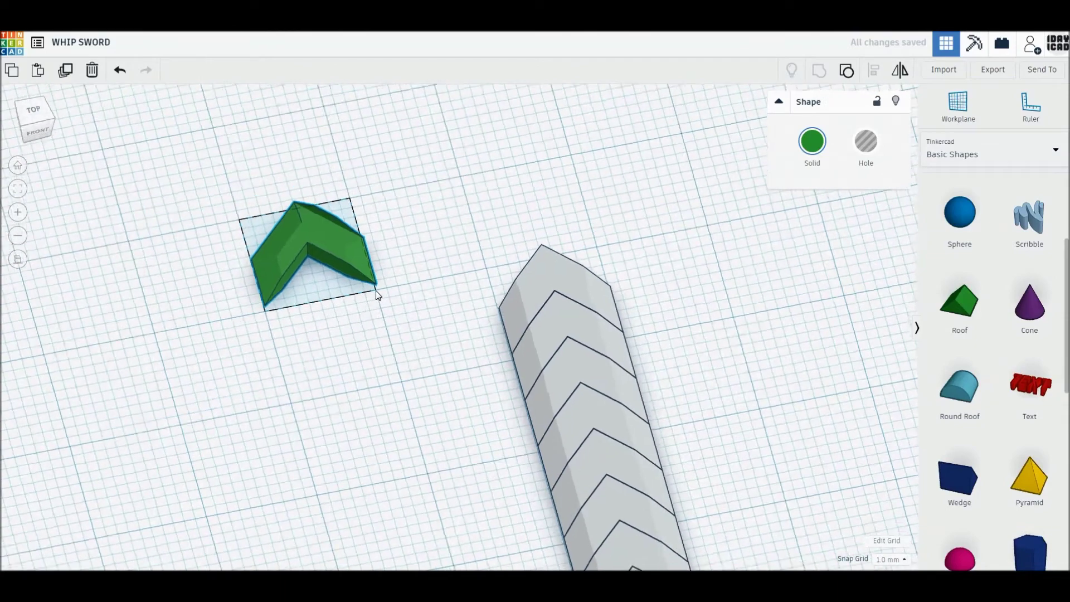
pyautogui.click(847, 71)
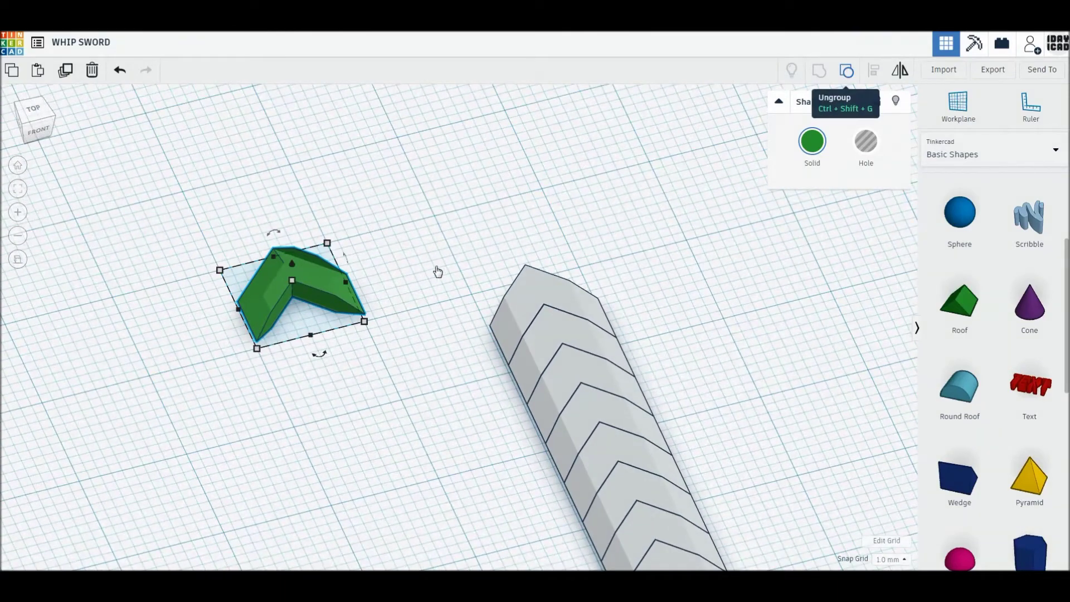
pyautogui.hotkey('ctrl', 'a')
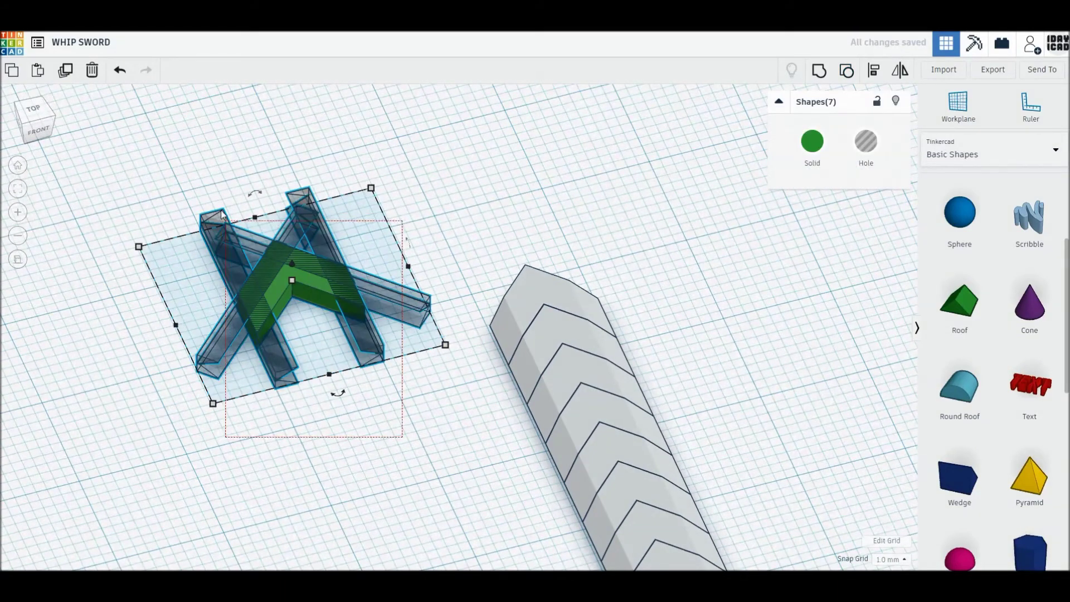
pyautogui.moveTo(343, 291); pyautogui.dragTo(323, 244)
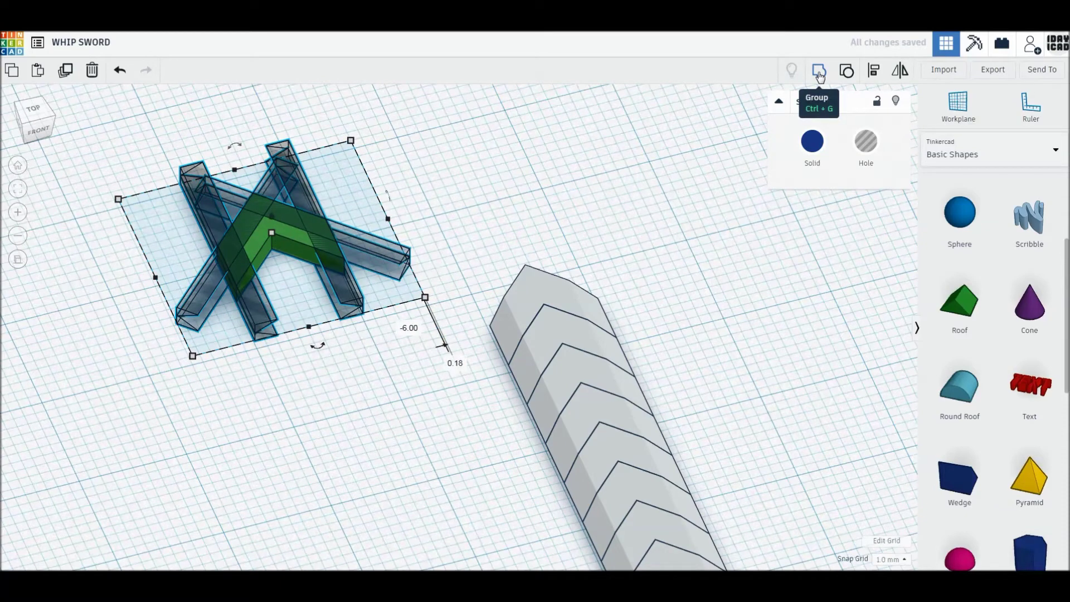
pyautogui.click(818, 72)
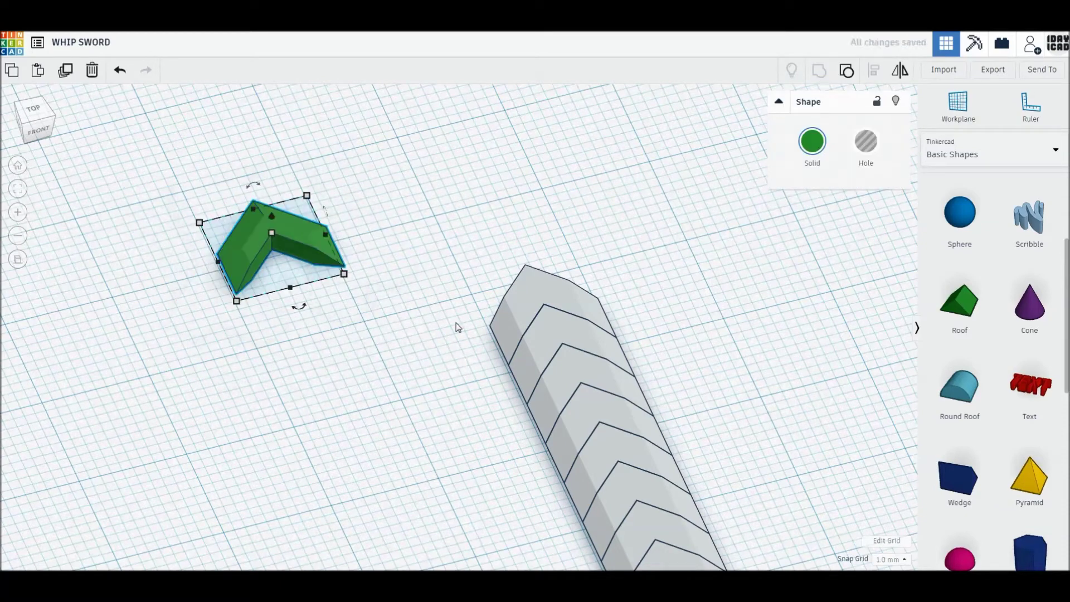
pyautogui.click(331, 373)
pyautogui.moveTo(262, 399)
pyautogui.mouseDown(button='right')
pyautogui.moveTo(455, 328)
pyautogui.moveTo(670, 303)
pyautogui.mouseUp(button='right')
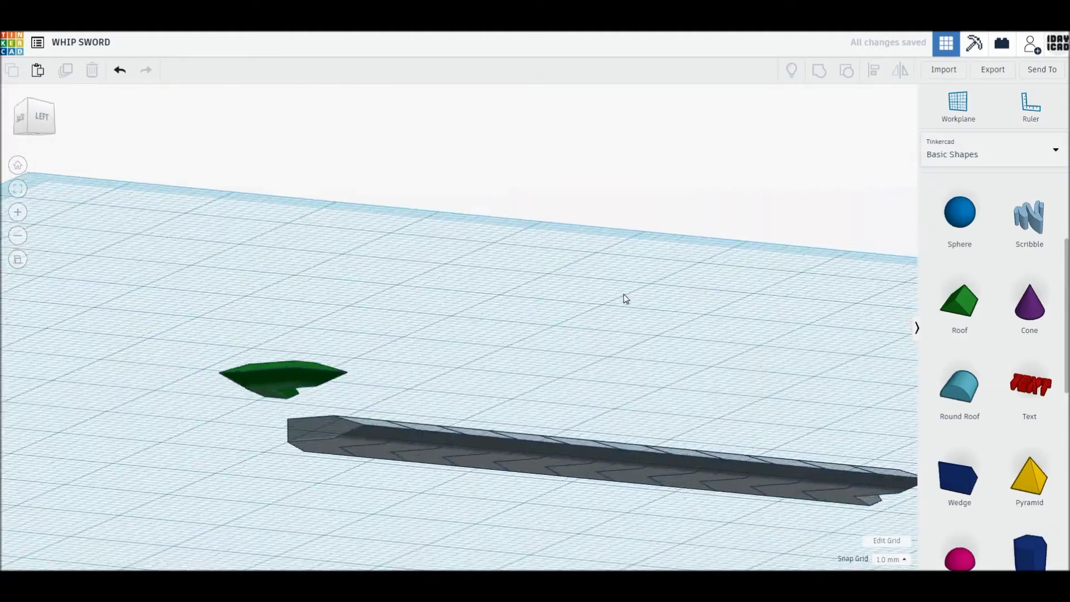
# Recolour the green chevron piece light grey.
pyautogui.moveTo(671, 302)
pyautogui.mouseDown(button='right')
pyautogui.moveTo(611, 367)
pyautogui.moveTo(280, 372)
pyautogui.mouseUp(button='right')
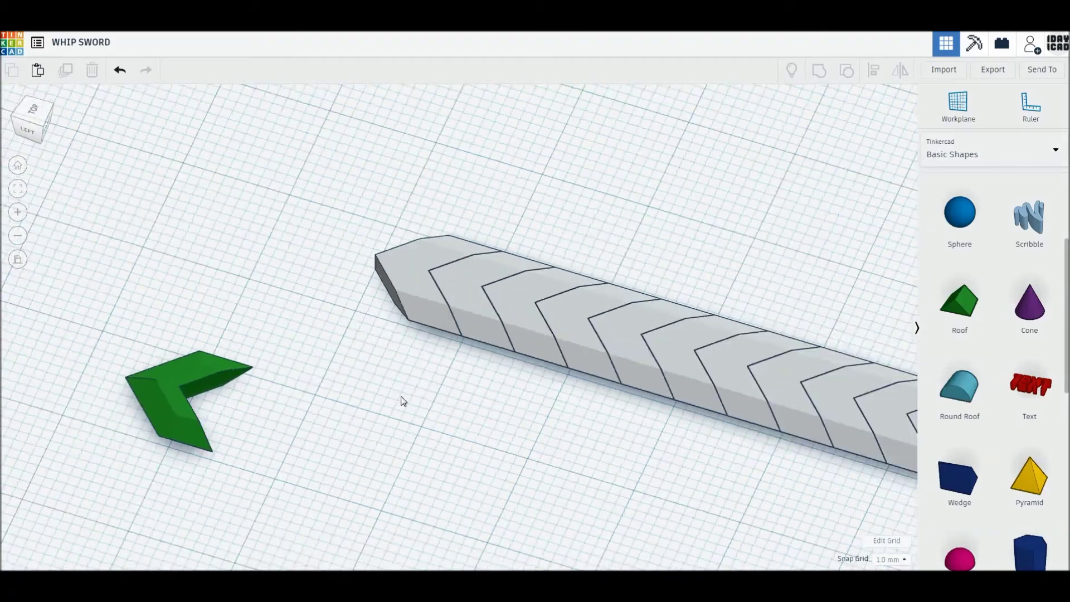
pyautogui.click(202, 352)
pyautogui.click(812, 142)
pyautogui.click(1001, 264)
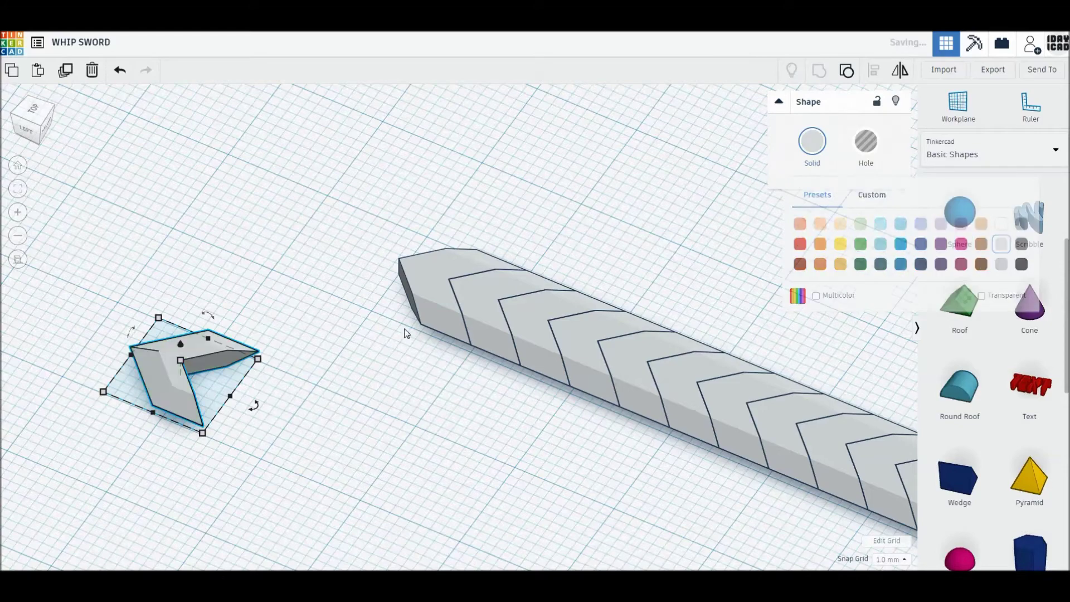
# Fit the grey chevron flush onto the blade's end in Top view as its pointed tip.
pyautogui.moveTo(218, 373); pyautogui.dragTo(370, 274)
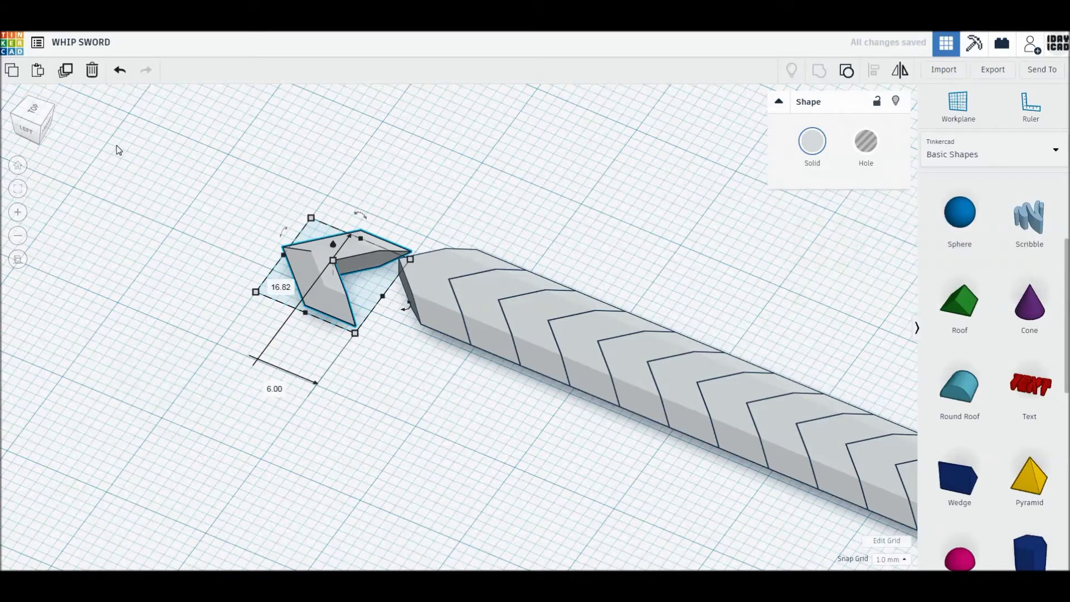
pyautogui.click(34, 112)
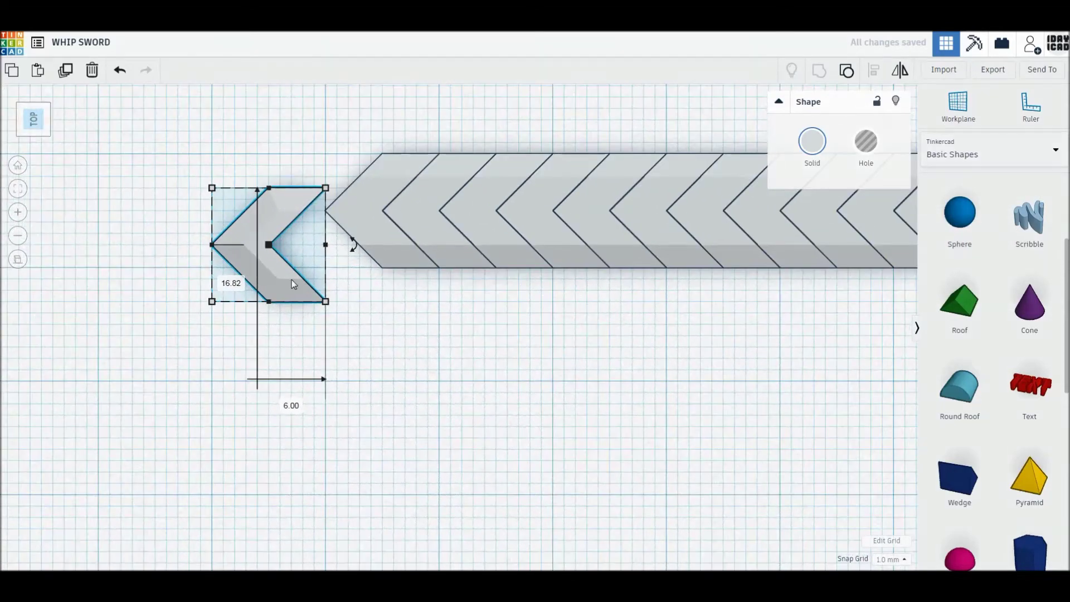
pyautogui.moveTo(324, 245); pyautogui.dragTo(353, 246)
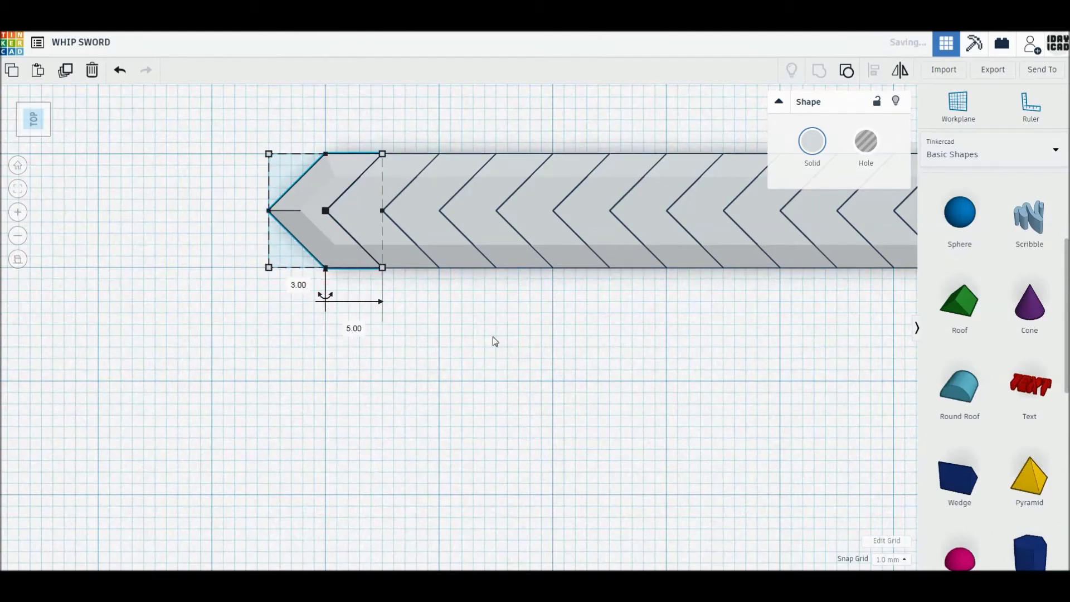
pyautogui.click(459, 386)
pyautogui.scroll(-2, 458, 386)
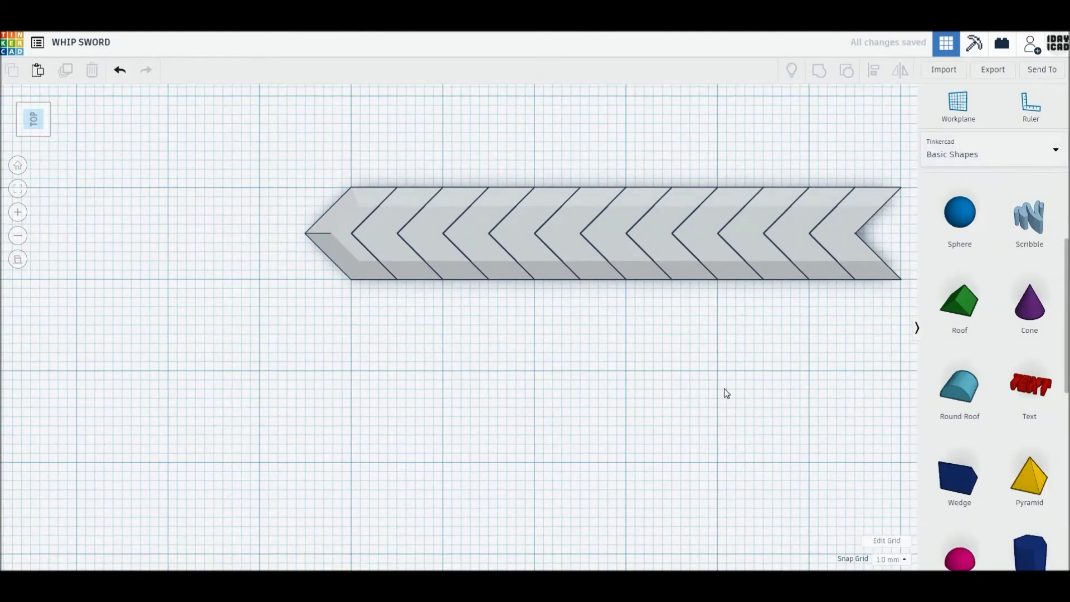
pyautogui.moveTo(318, 386); pyautogui.dragTo(238, 391, button='middle')
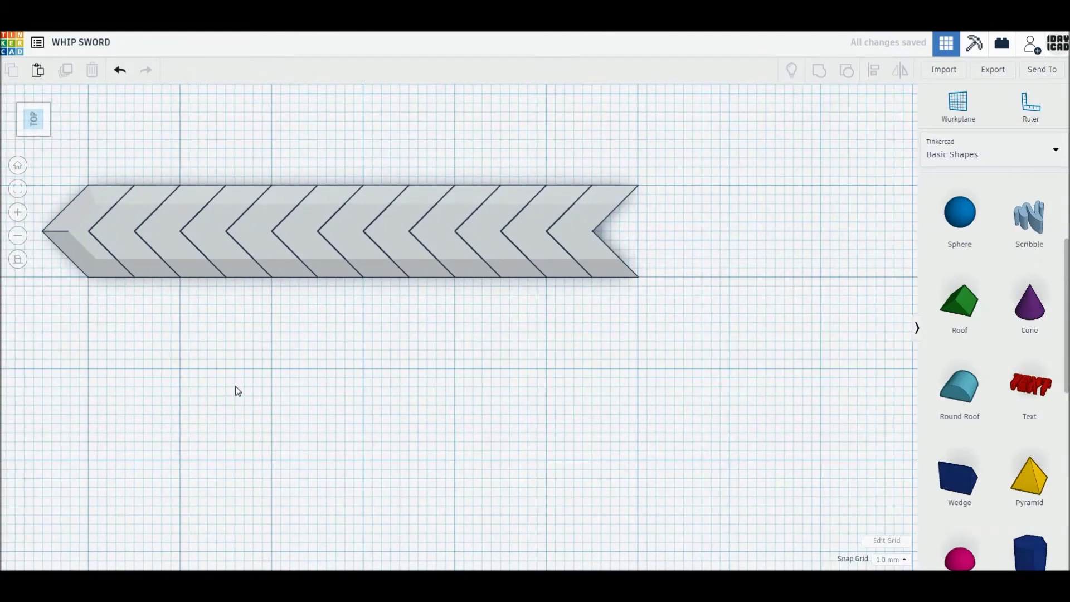
pyautogui.click(604, 264)
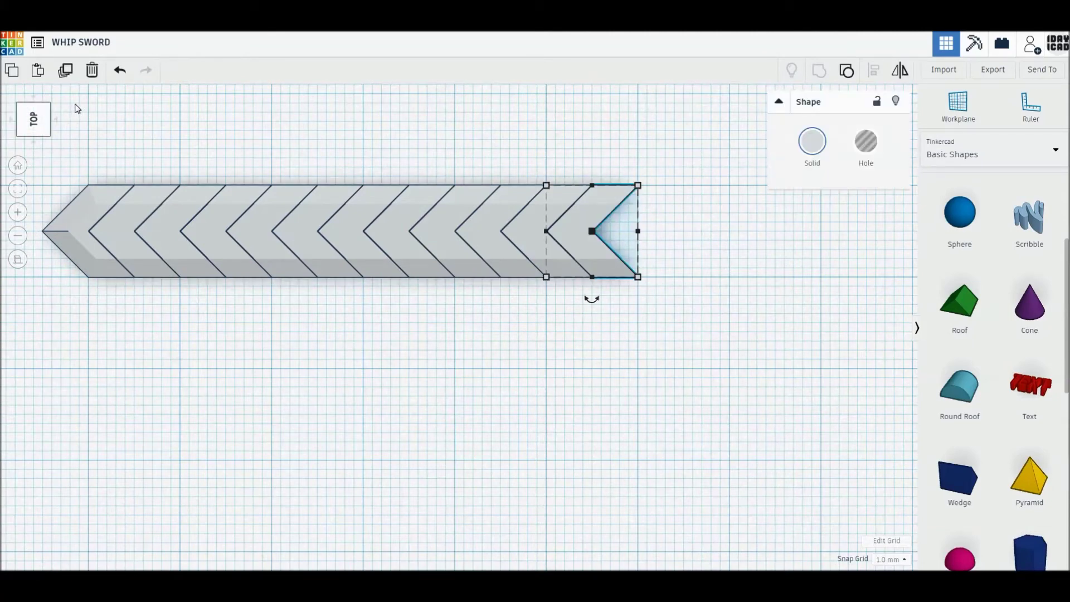
pyautogui.click(807, 366)
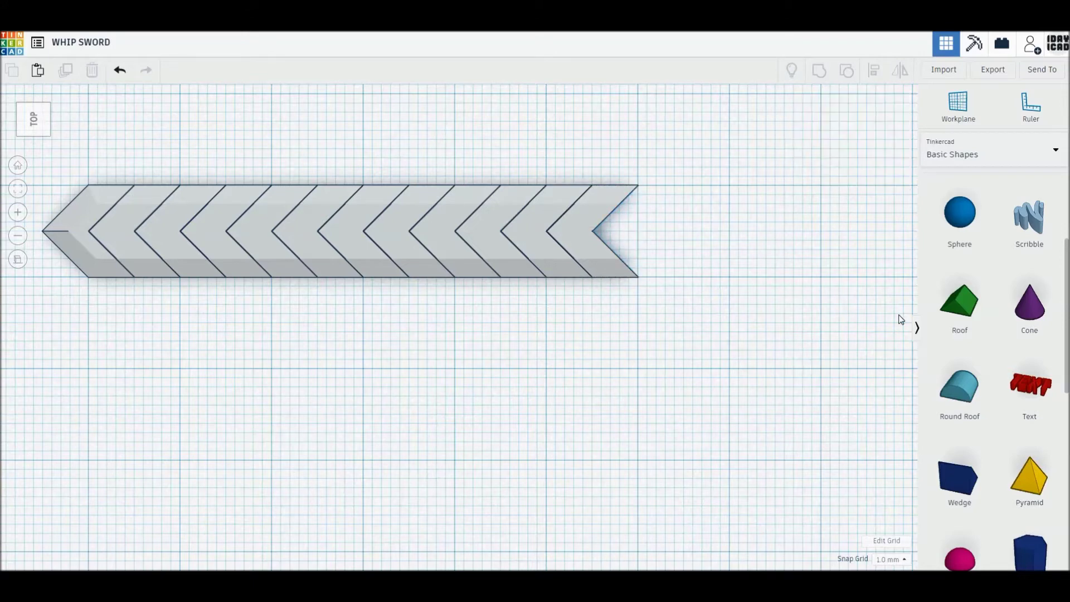
# Add a hexagonal polygon sized 6 × 18 mm and place it on the blade's right end.
pyautogui.moveTo(1030, 551); pyautogui.dragTo(742, 357)
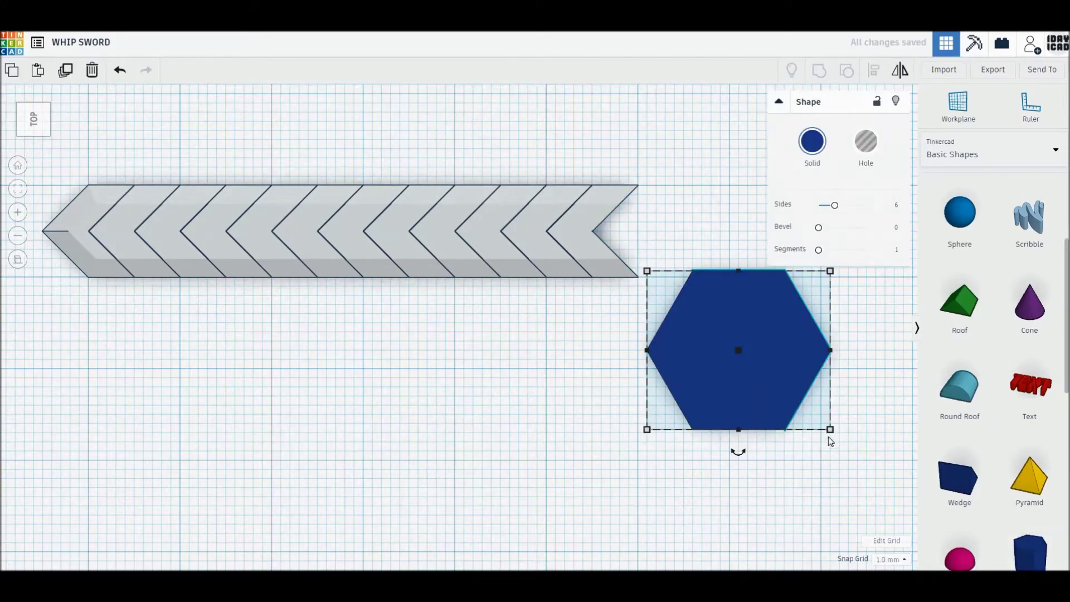
pyautogui.moveTo(829, 430); pyautogui.dragTo(740, 433)
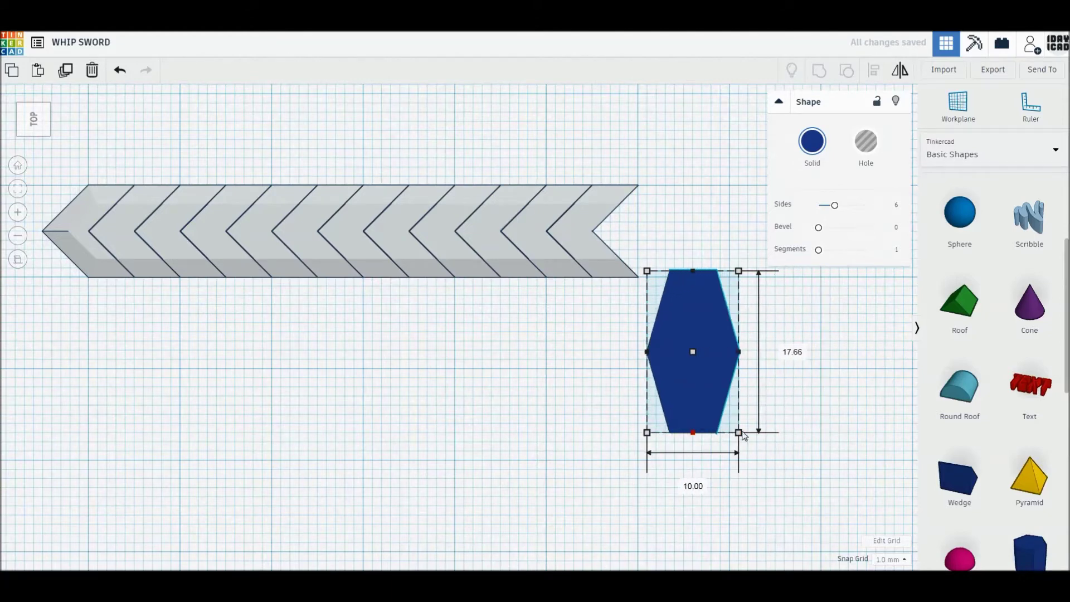
pyautogui.click(792, 350)
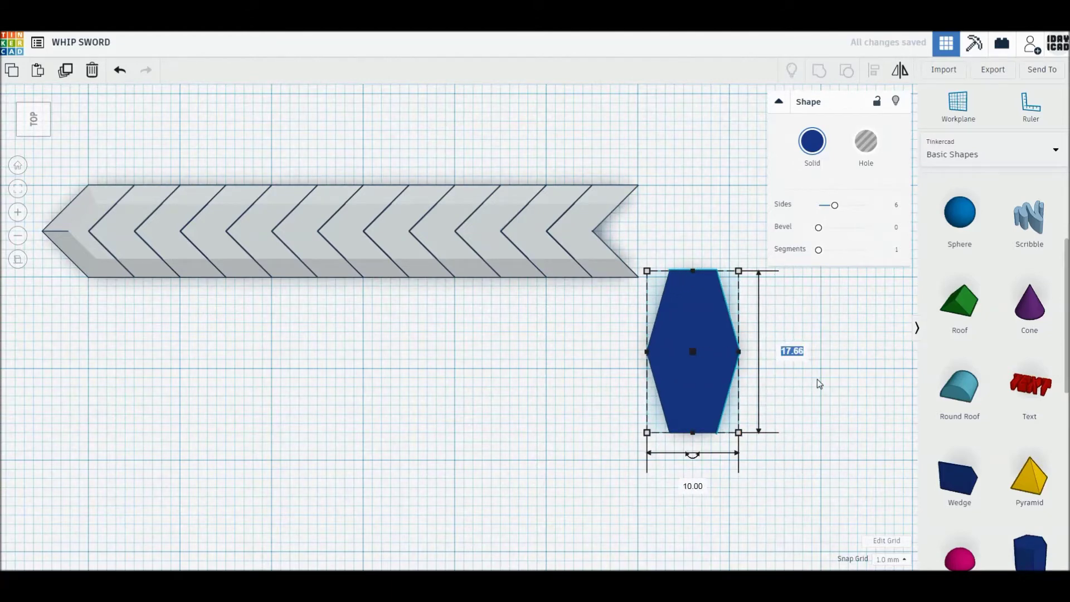
pyautogui.write('18')
pyautogui.press('Return')
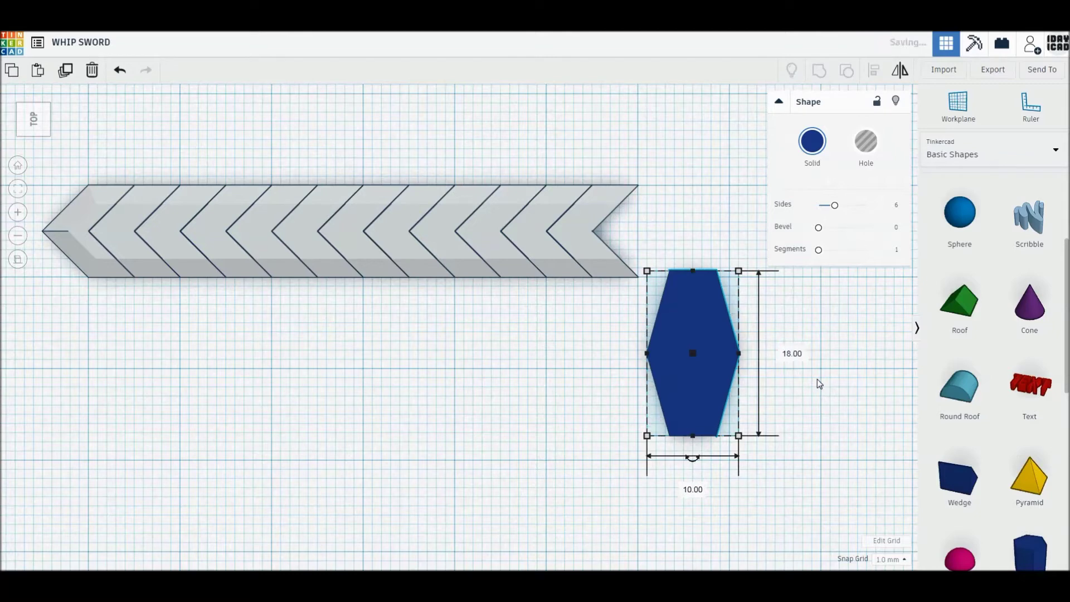
pyautogui.click(696, 487)
pyautogui.write('6')
pyautogui.press('Return')
pyautogui.moveTo(665, 429)
pyautogui.mouseDown()
pyautogui.moveTo(652, 327)
pyautogui.moveTo(628, 295)
pyautogui.mouseUp()
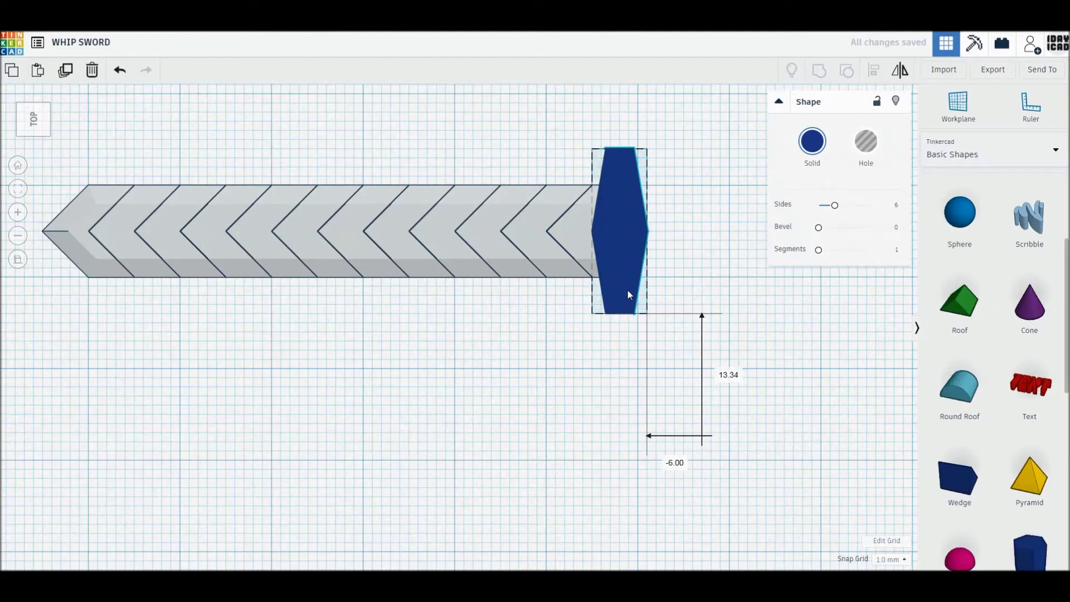
# Bevel the hexagon to 25, lower it to 3 mm height and colour it dark grey.
pyautogui.moveTo(818, 227); pyautogui.dragTo(913, 229)
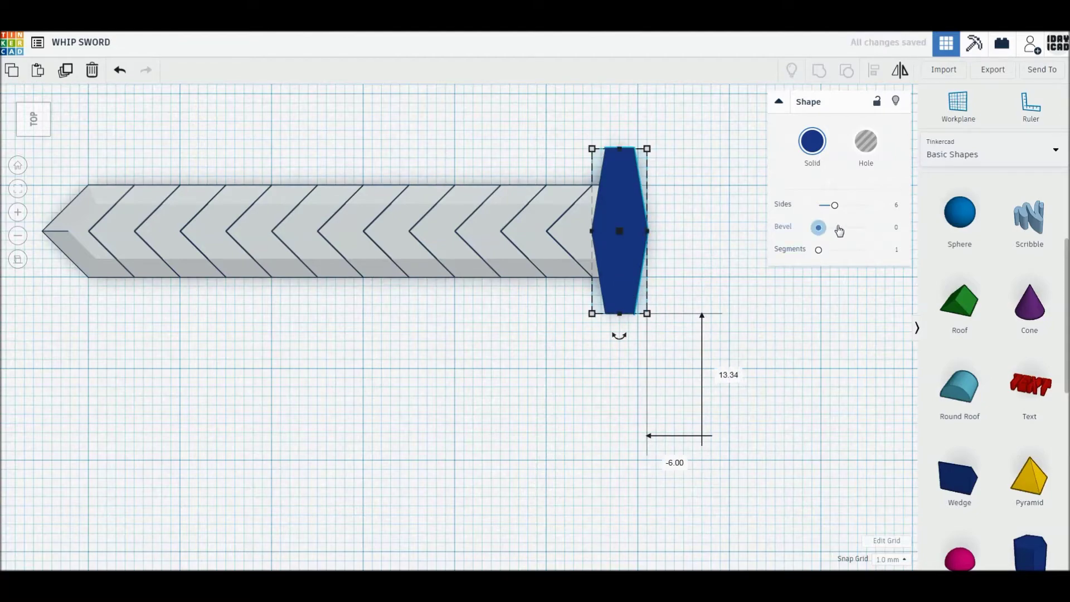
pyautogui.moveTo(731, 351)
pyautogui.mouseDown(button='right')
pyautogui.moveTo(708, 385)
pyautogui.moveTo(697, 362)
pyautogui.mouseUp(button='right')
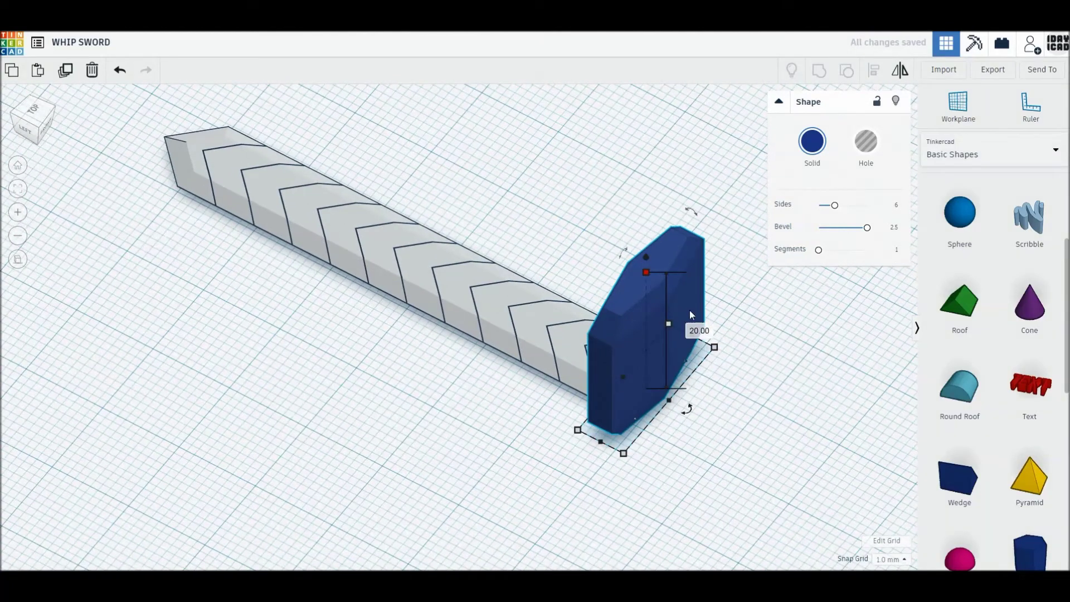
pyautogui.click(702, 333)
pyautogui.press('Return')
pyautogui.click(812, 143)
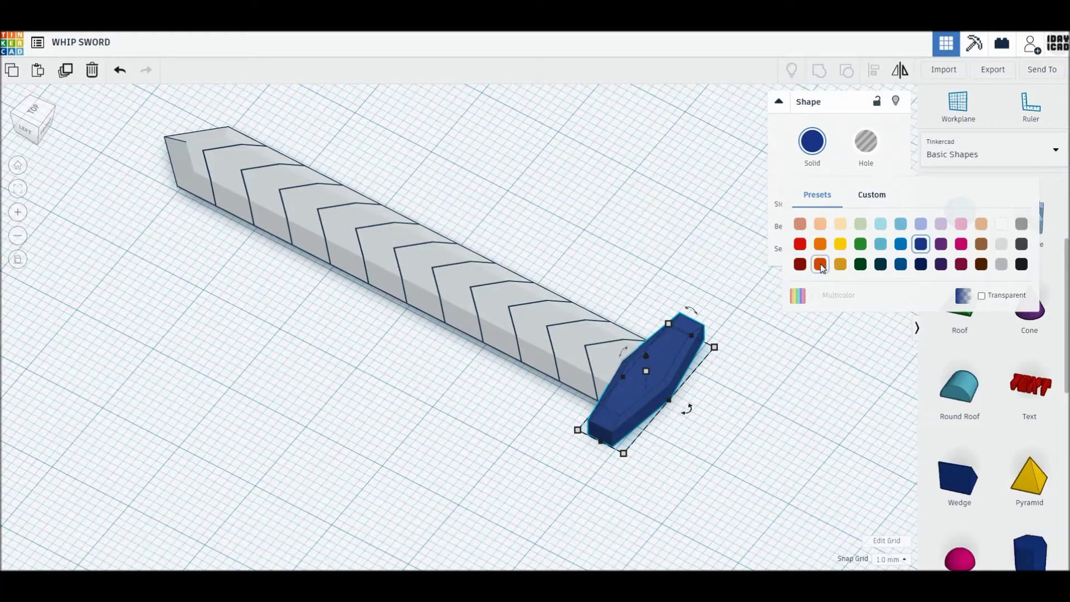
pyautogui.click(1020, 245)
pyautogui.click(831, 377)
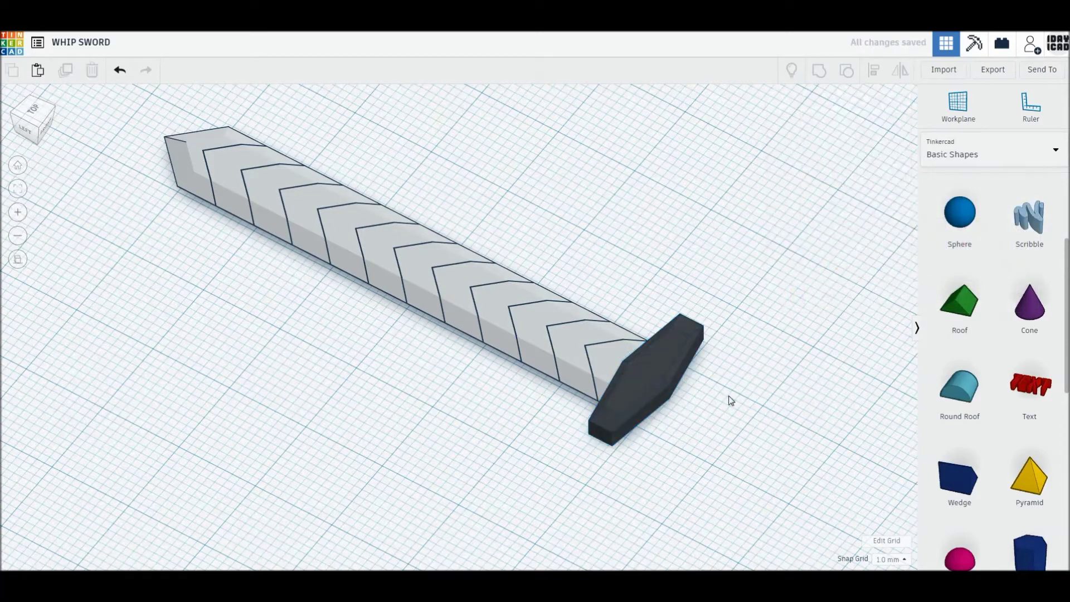
# Add a cylinder beside the guard and smooth it to 64 sides.
pyautogui.moveTo(841, 397); pyautogui.dragTo(641, 384, button='middle')
pyautogui.scroll(-1, 641, 380)
pyautogui.scroll(-1, 709, 385)
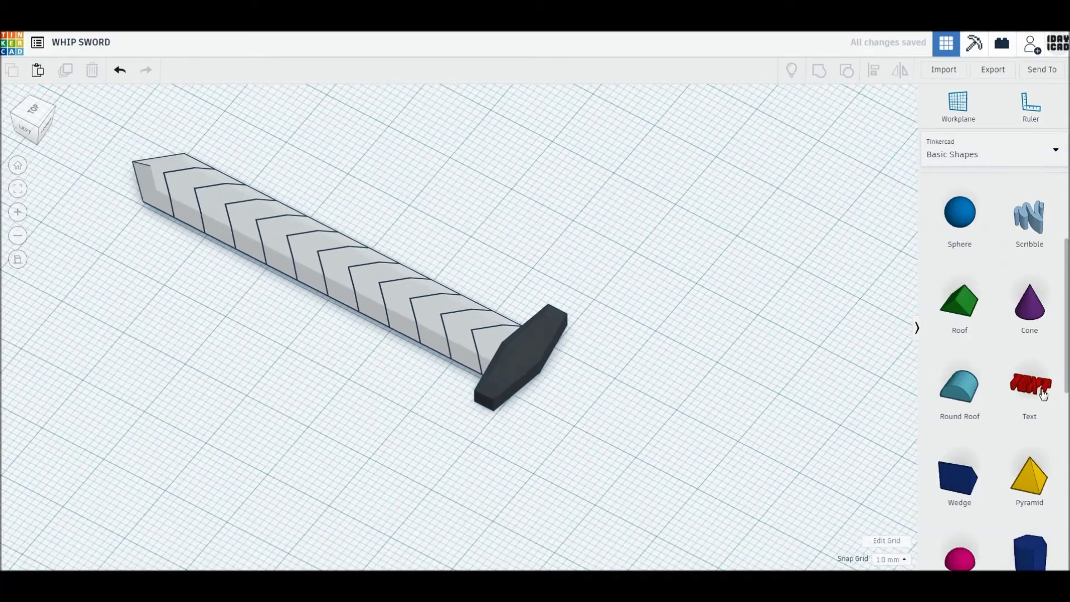
pyautogui.scroll(3, 1029, 312)
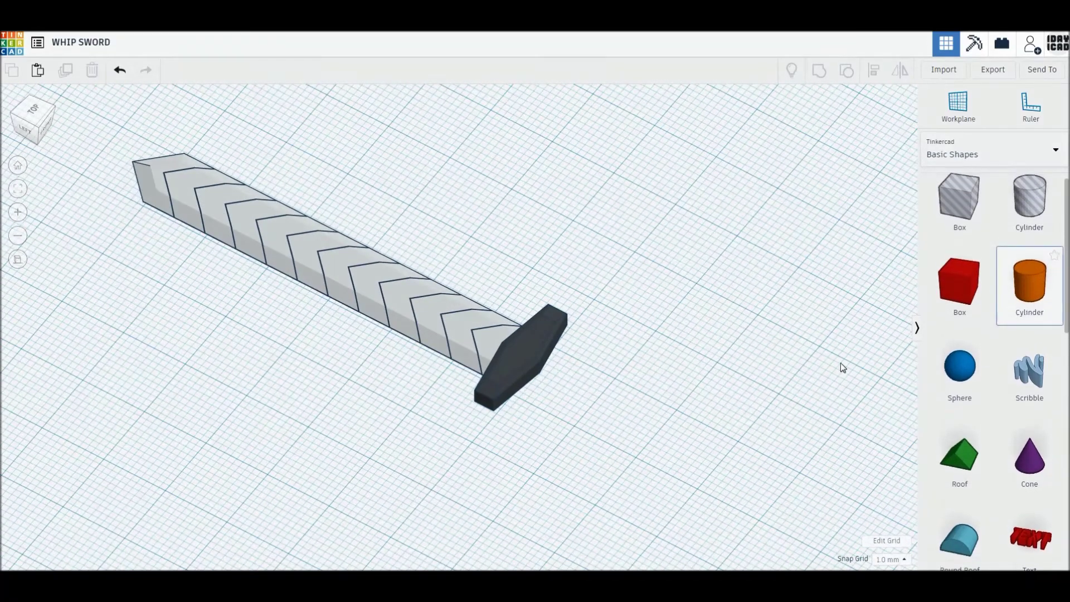
pyautogui.moveTo(1029, 267); pyautogui.dragTo(732, 400)
pyautogui.moveTo(825, 205); pyautogui.dragTo(867, 206)
# Shrink the cylinder to 2 × 6 mm, lay it flat at 90° and butt it against the guard.
pyautogui.moveTo(835, 381); pyautogui.dragTo(681, 384)
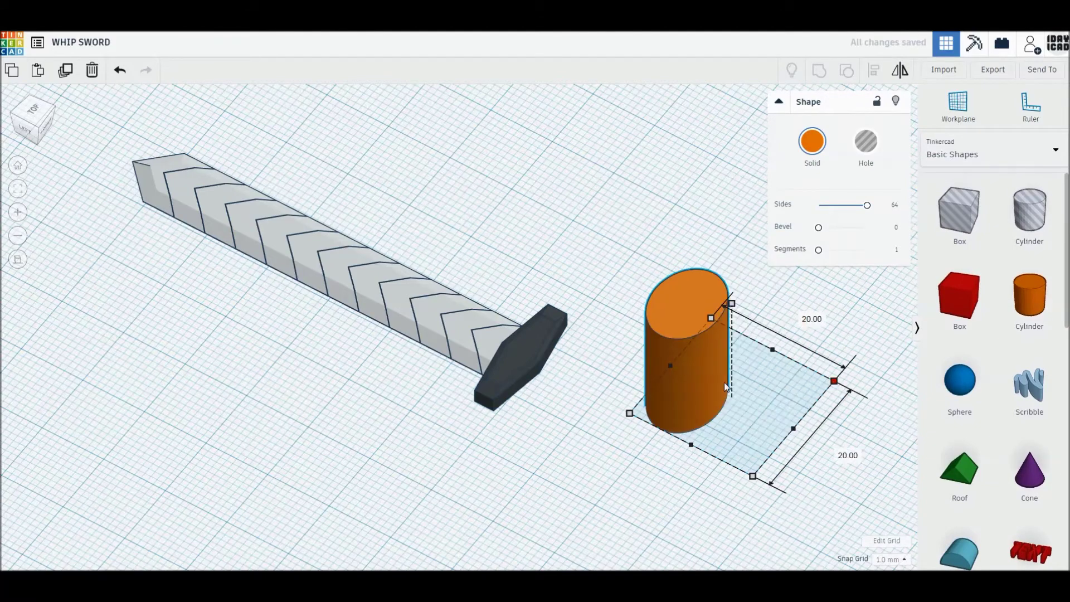
pyautogui.moveTo(666, 391); pyautogui.dragTo(655, 407)
pyautogui.moveTo(681, 341); pyautogui.dragTo(684, 375)
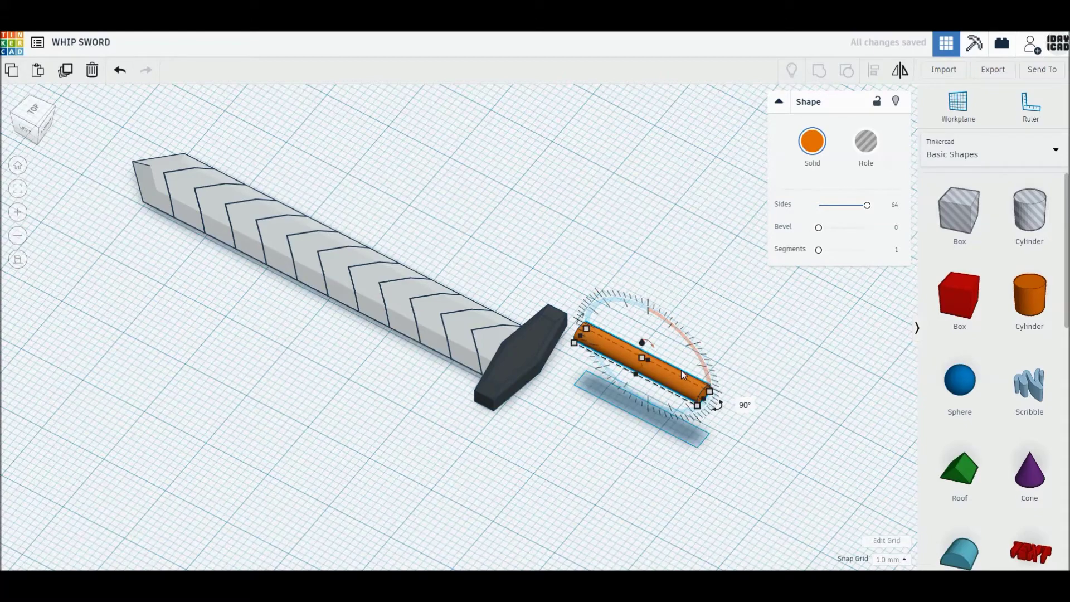
pyautogui.press('d')
pyautogui.moveTo(673, 419); pyautogui.dragTo(617, 419)
pyautogui.press('Right')
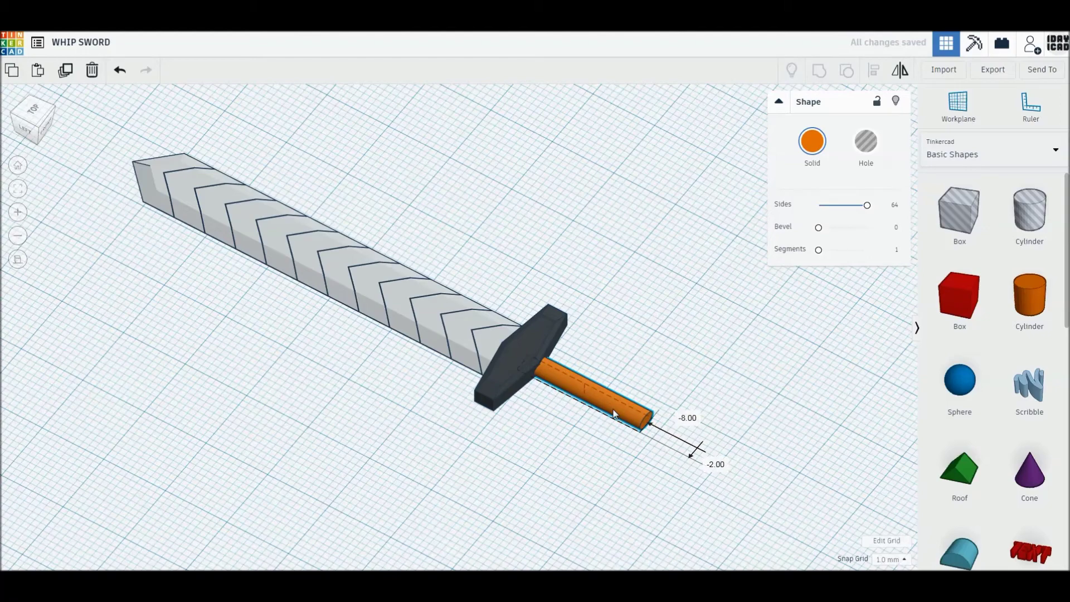
pyautogui.scroll(-3, 971, 449)
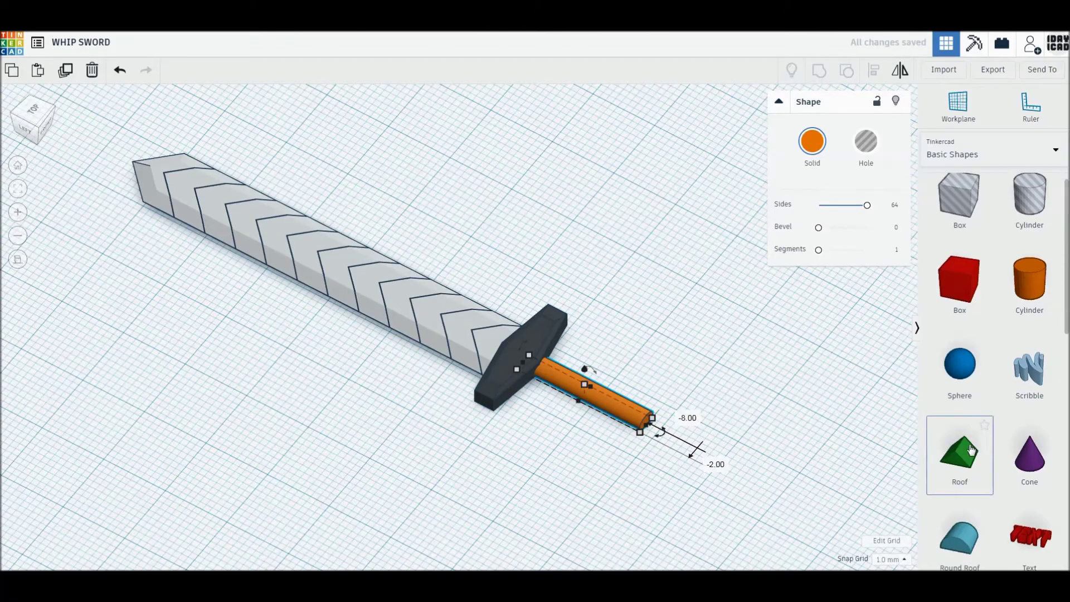
# Add a low-poly sphere and size it 6 × 5 × 3 mm.
pyautogui.scroll(2, 970, 449)
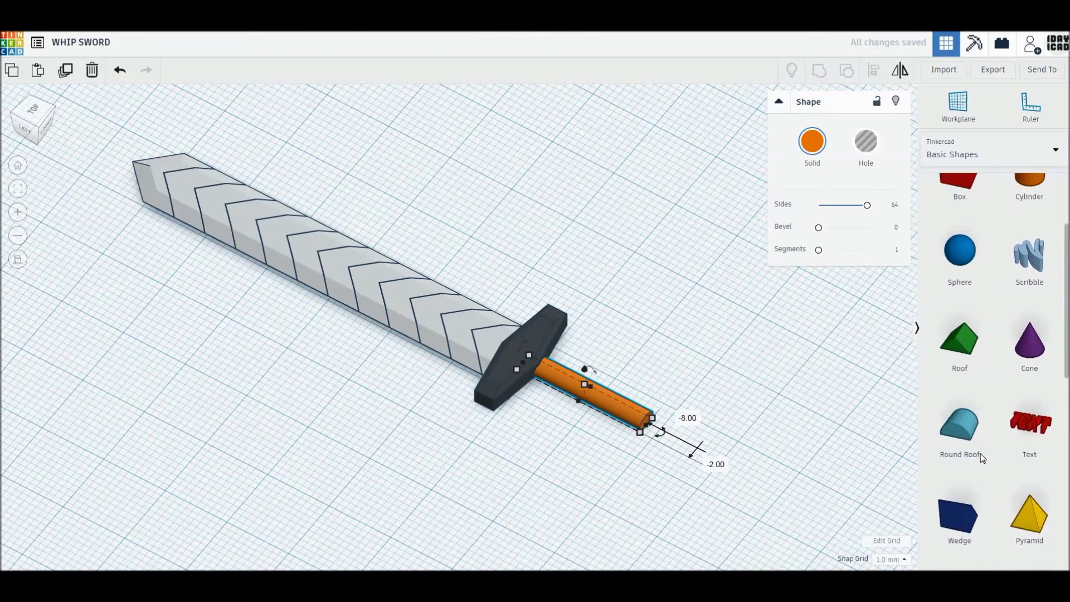
pyautogui.scroll(2, 969, 441)
pyautogui.moveTo(960, 351); pyautogui.dragTo(753, 421)
pyautogui.moveTo(852, 205); pyautogui.dragTo(818, 204)
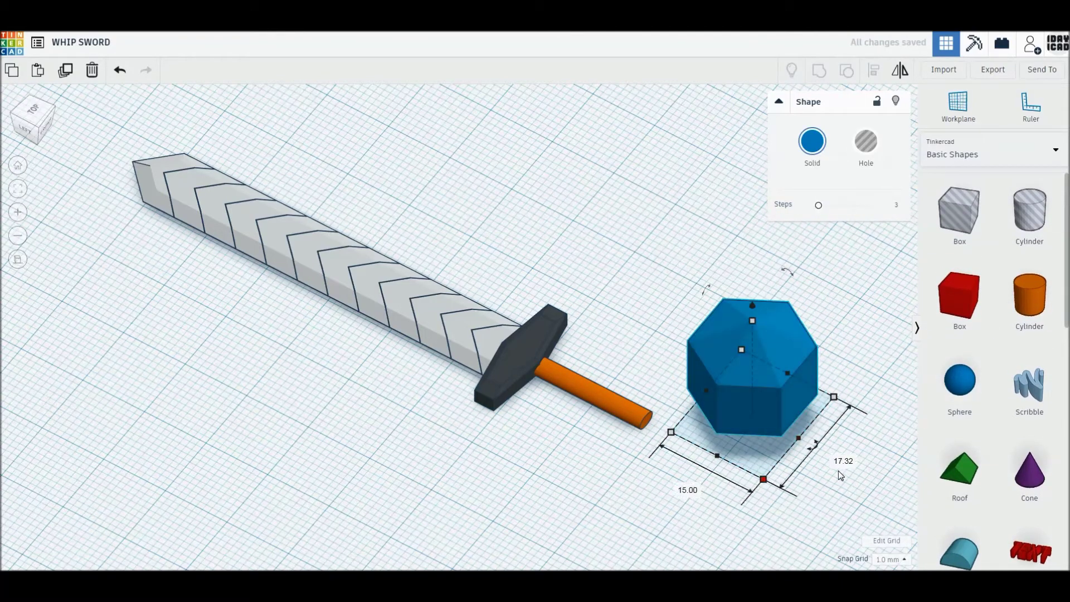
pyautogui.write('5')
pyautogui.press('Return')
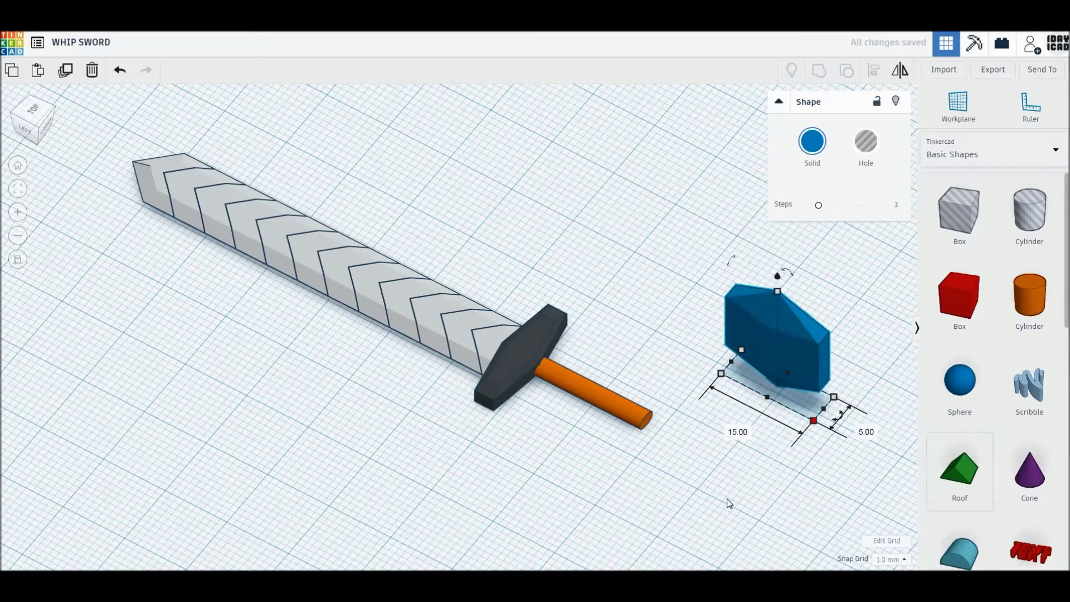
pyautogui.click(741, 436)
pyautogui.write('6')
pyautogui.press('Return')
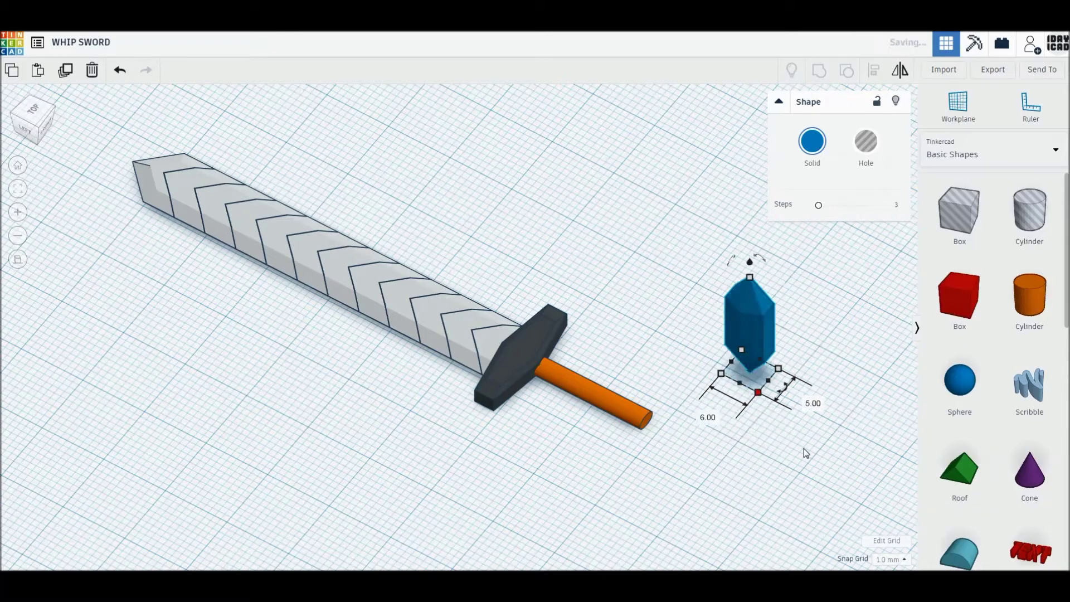
pyautogui.click(803, 324)
pyautogui.write('3')
pyautogui.press('Return')
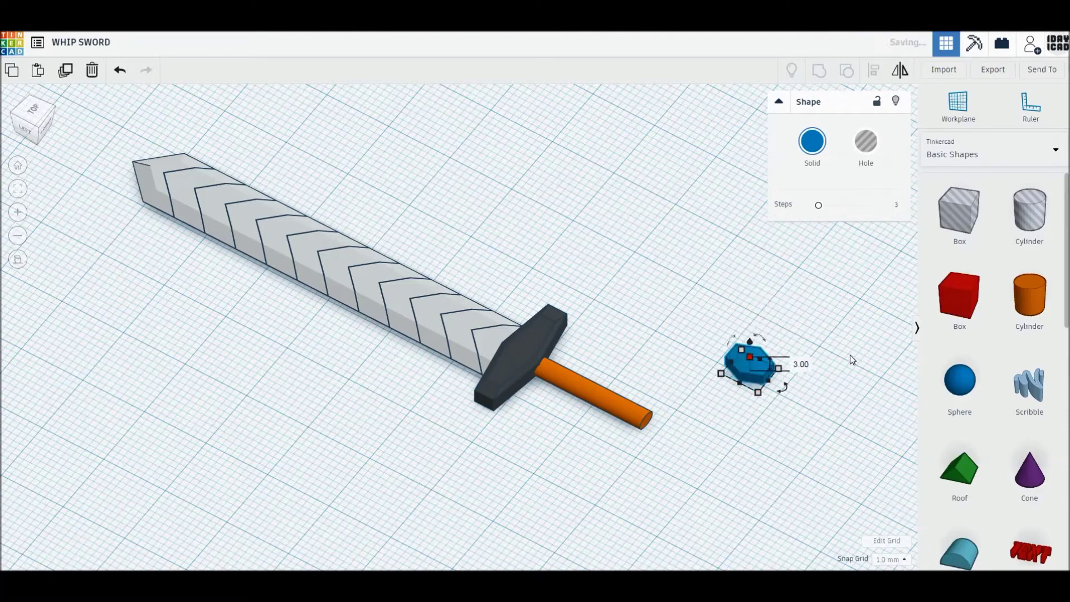
# Set the blue pommel on the handle's end and box-select all the sword parts.
pyautogui.click(772, 417)
pyautogui.moveTo(750, 362); pyautogui.dragTo(664, 441)
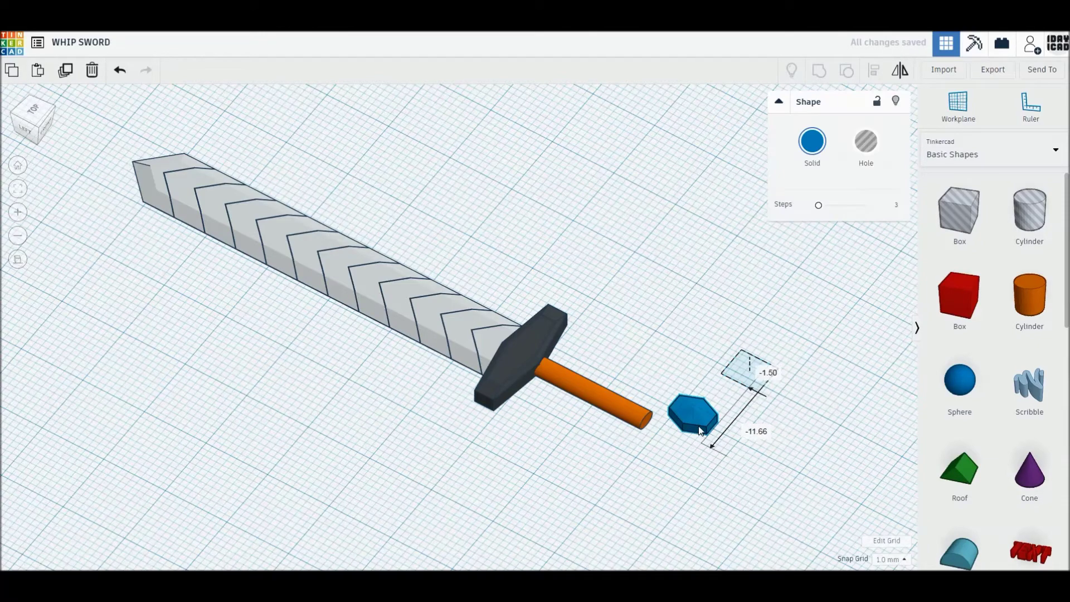
pyautogui.press('Left')
pyautogui.press('Left')
pyautogui.press('Up')
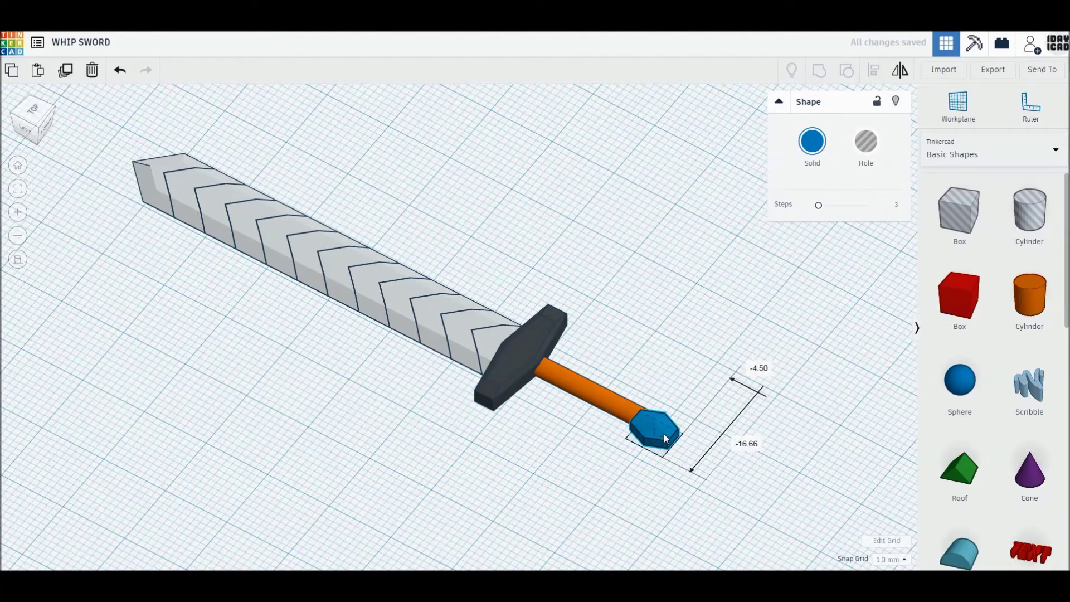
pyautogui.press('Up')
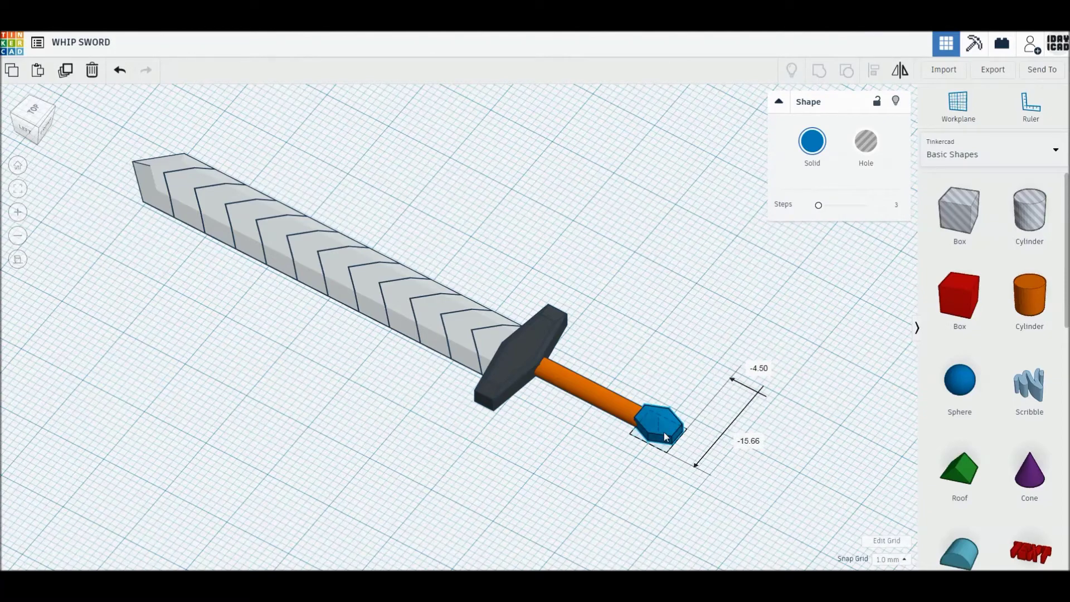
pyautogui.moveTo(101, 118); pyautogui.dragTo(724, 474)
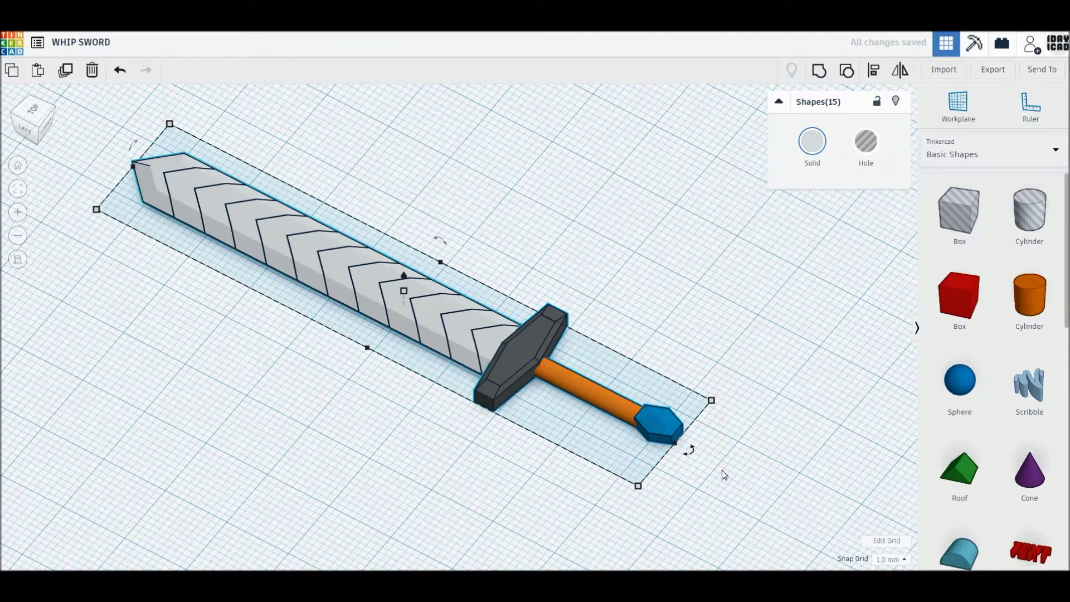
# Centre-align the blade, guard, handle and pommel using two Align centre handles.
pyautogui.click(873, 82)
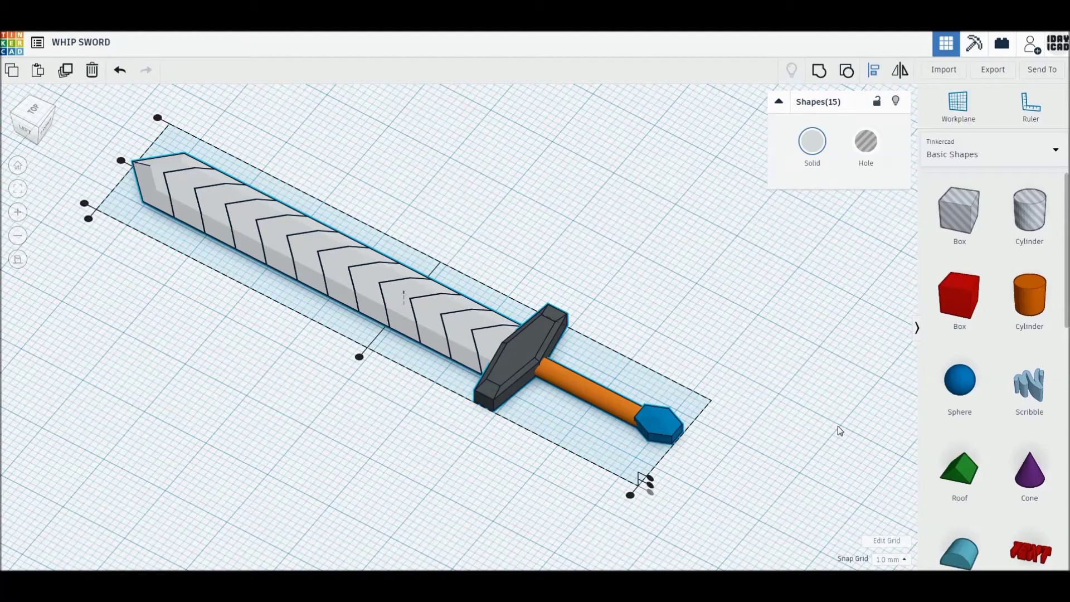
pyautogui.click(650, 486)
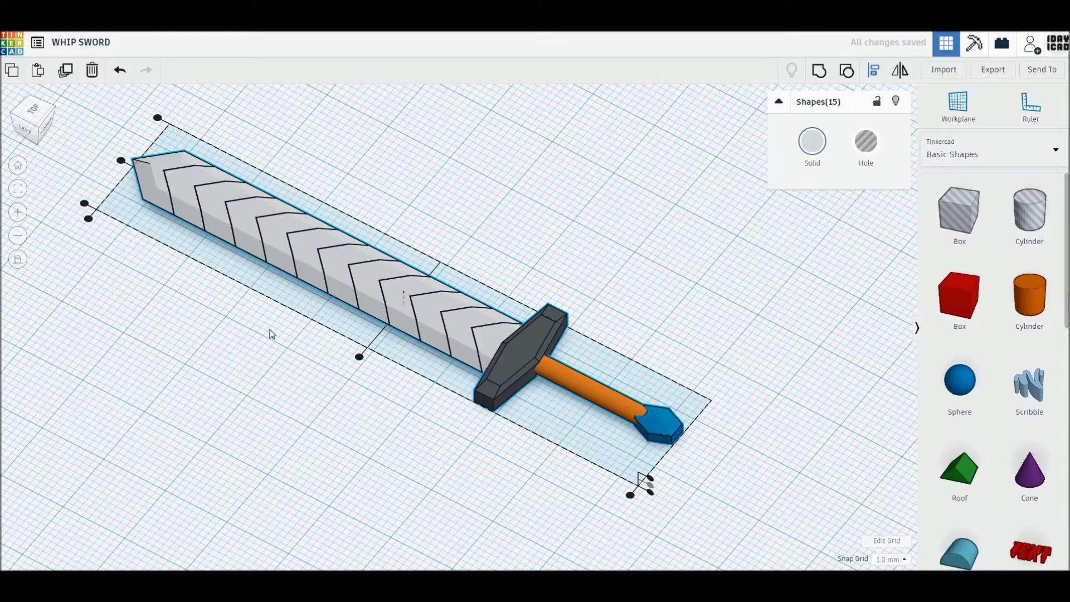
pyautogui.click(121, 161)
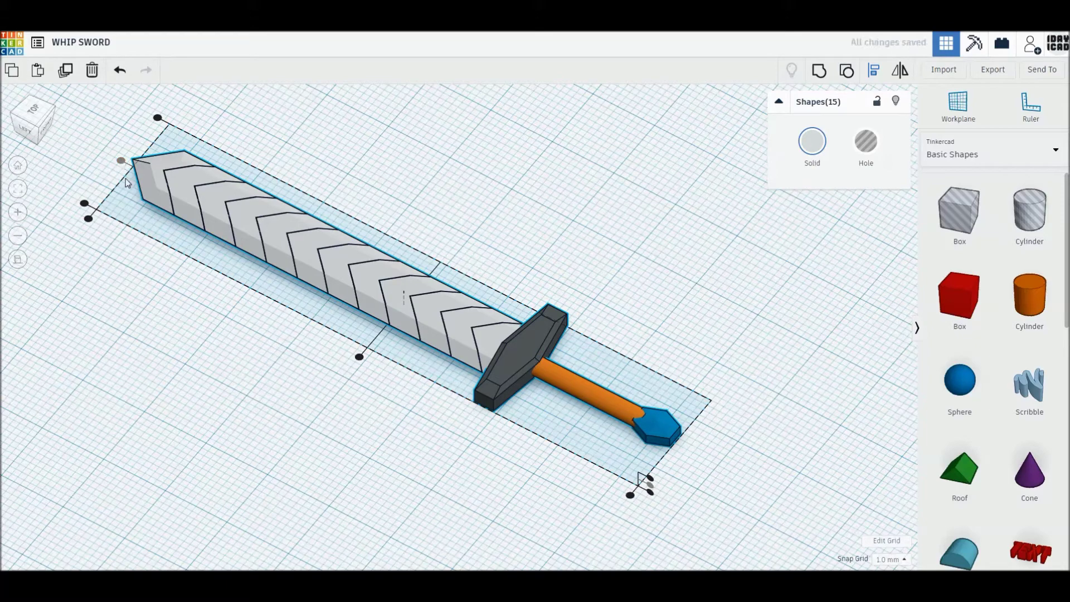
pyautogui.click(233, 434)
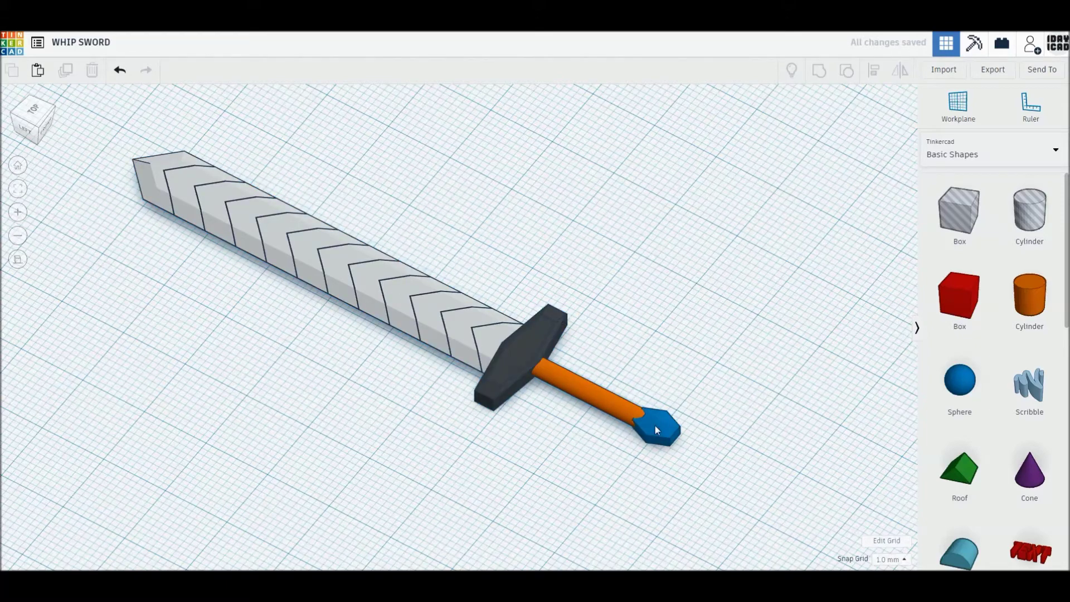
# Colour the handle cylinder dark red.
pyautogui.click(670, 432)
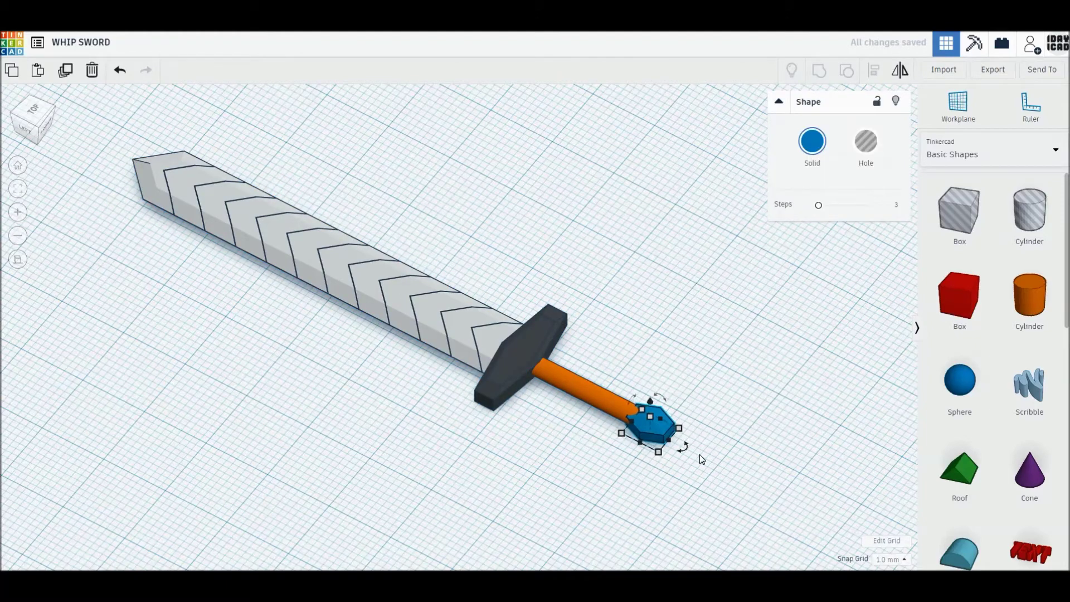
pyautogui.click(700, 454)
pyautogui.click(561, 390)
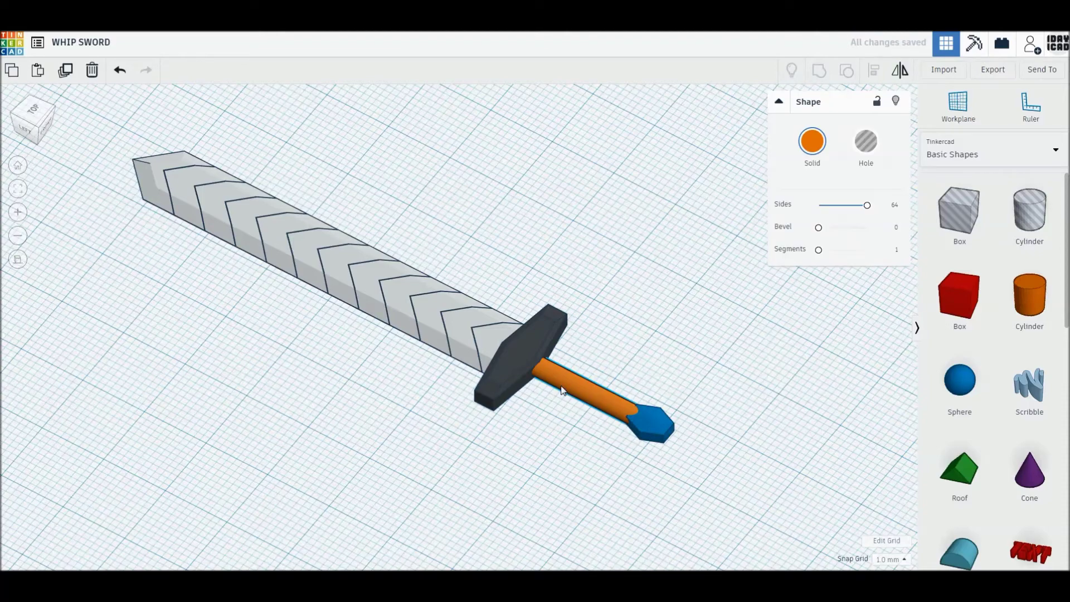
pyautogui.click(819, 146)
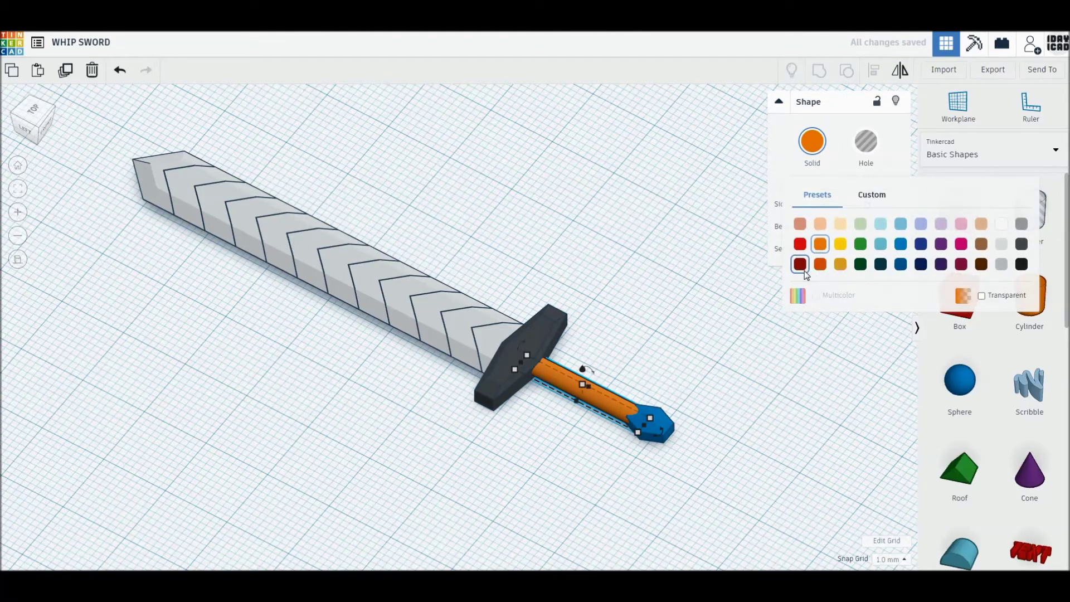
pyautogui.click(800, 264)
# Colour the pommel gold.
pyautogui.click(673, 430)
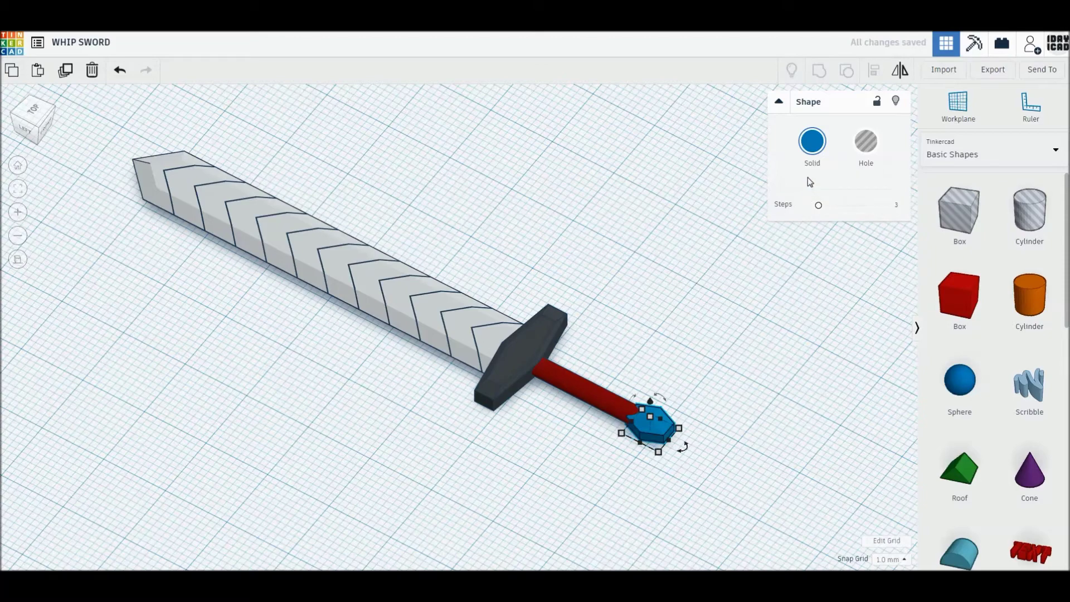
pyautogui.click(814, 150)
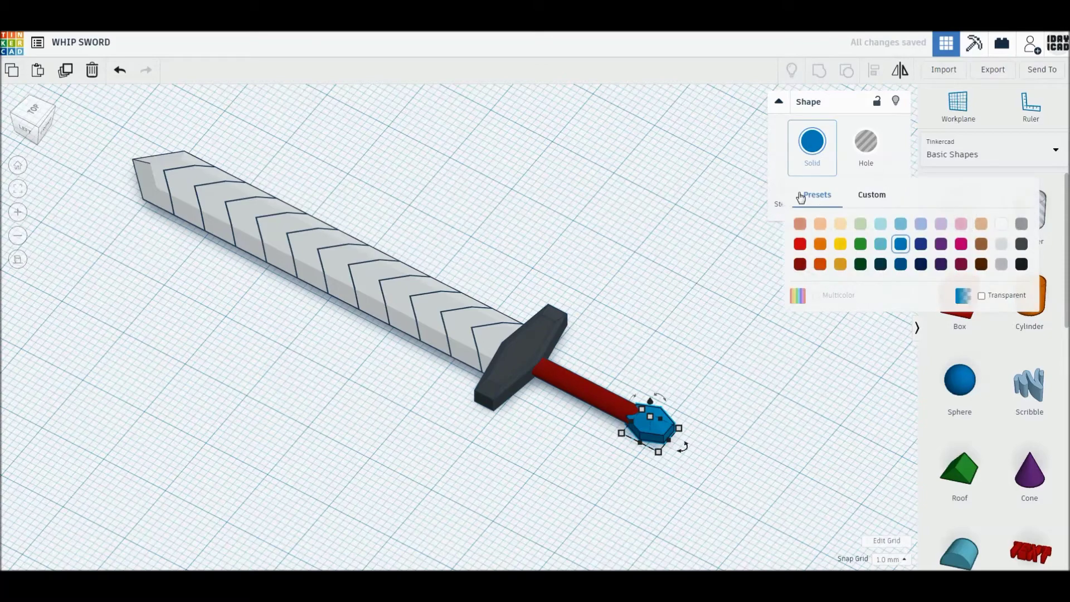
pyautogui.click(840, 266)
pyautogui.click(731, 360)
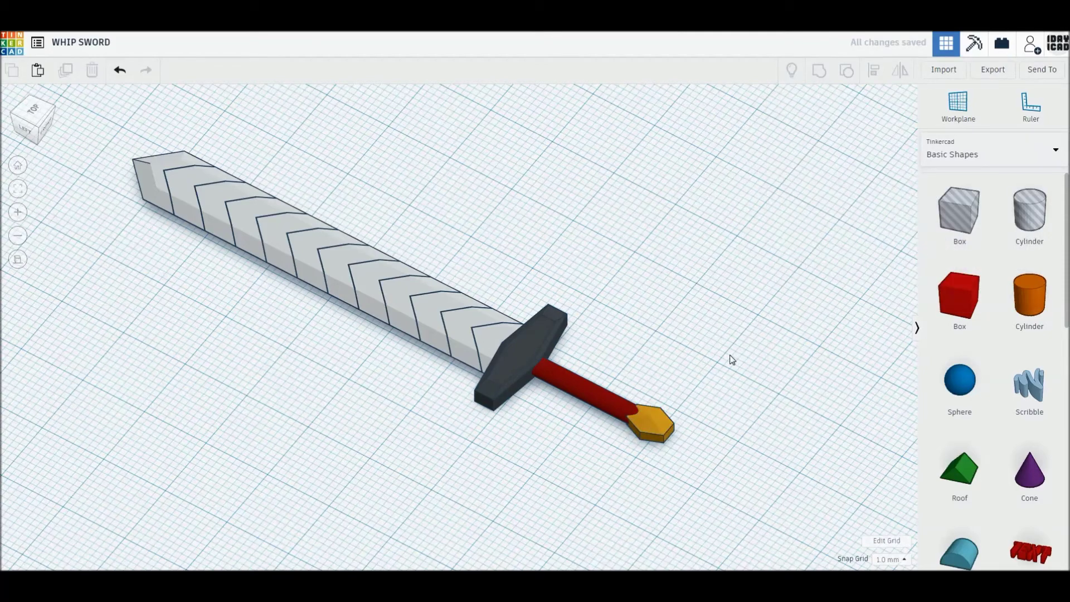
pyautogui.moveTo(731, 360)
pyautogui.mouseDown(button='right')
pyautogui.moveTo(757, 370)
pyautogui.moveTo(687, 437)
pyautogui.moveTo(673, 342)
pyautogui.moveTo(687, 390)
pyautogui.mouseUp(button='right')
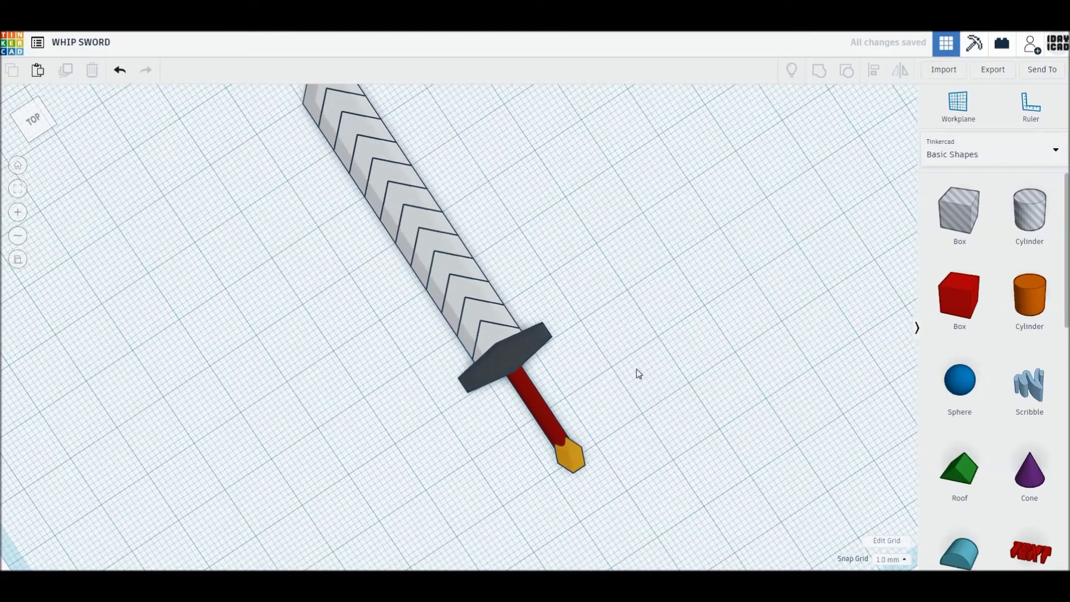
# Select the whole sword in Top view and move it to the left.
pyautogui.click(36, 118)
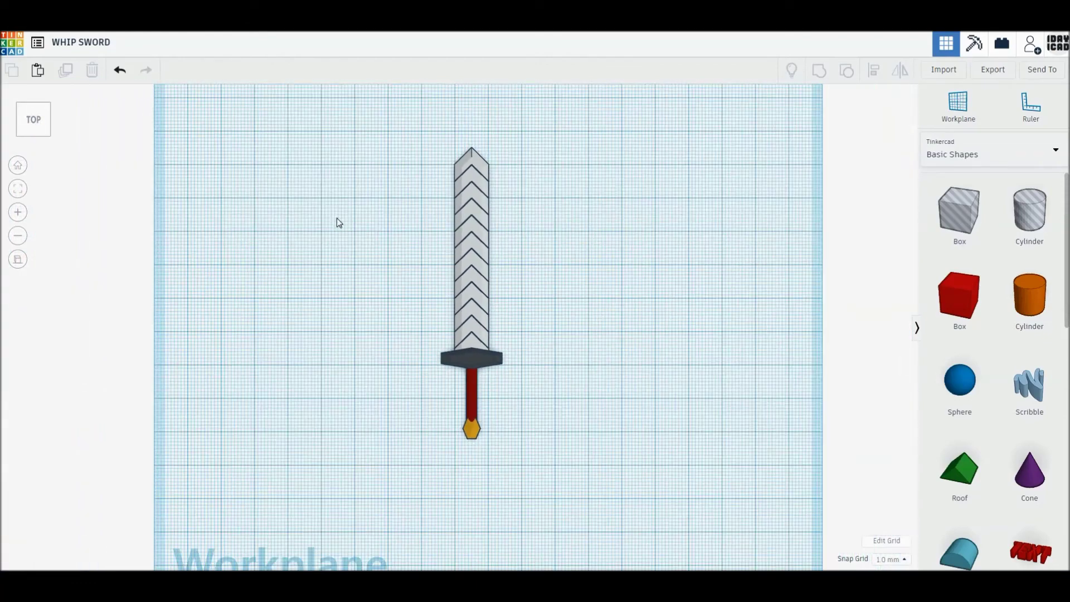
pyautogui.moveTo(341, 93)
pyautogui.mouseDown()
pyautogui.moveTo(589, 463)
pyautogui.moveTo(579, 450)
pyautogui.mouseUp()
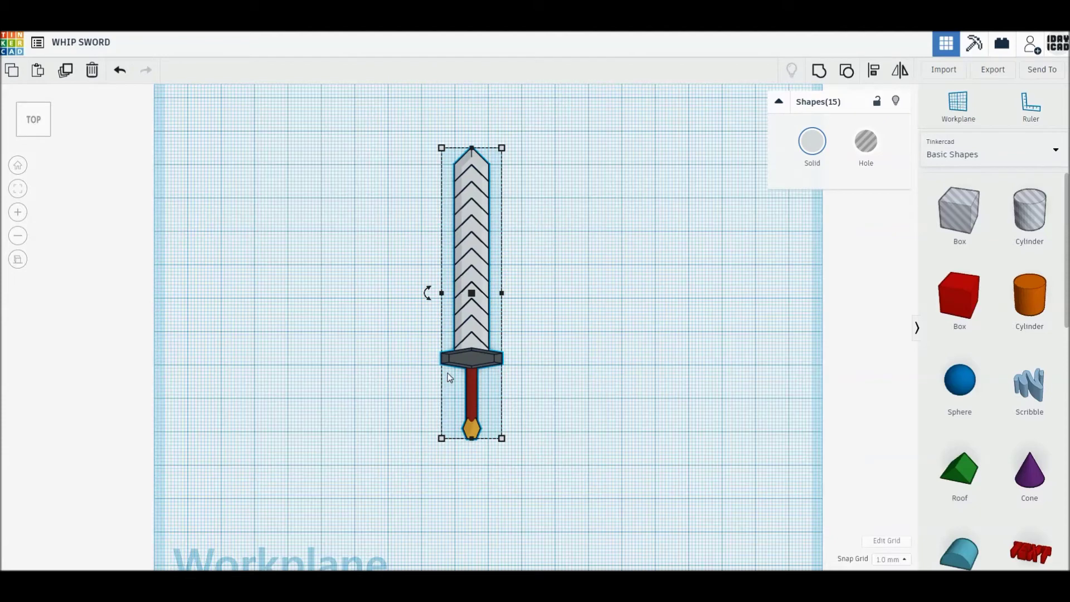
pyautogui.moveTo(447, 374); pyautogui.dragTo(332, 378)
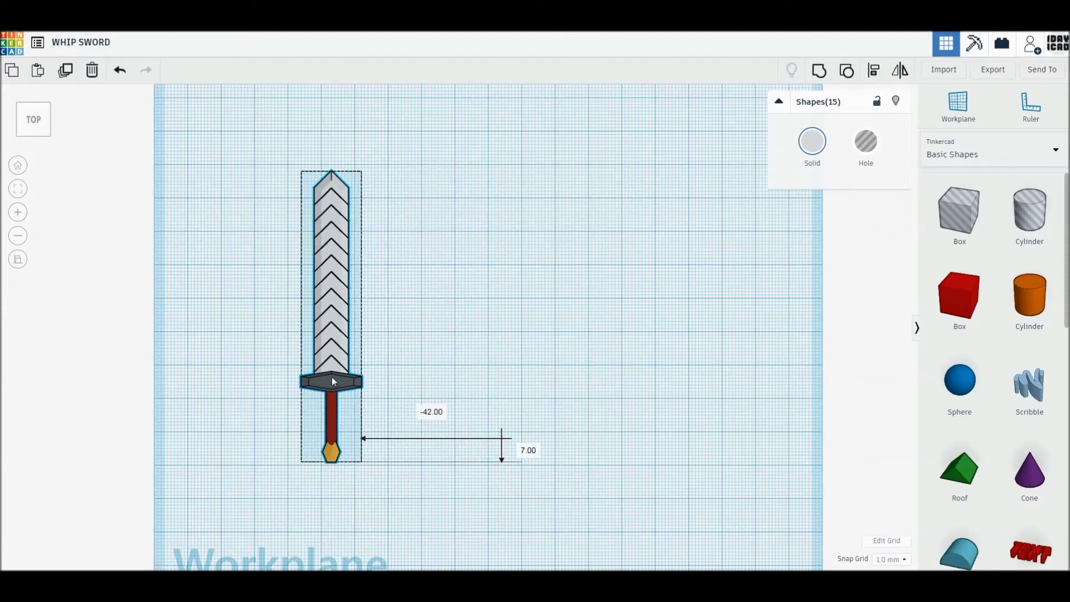
pyautogui.press('Left')
pyautogui.press('Up')
pyautogui.press('Left')
pyautogui.press('Up')
pyautogui.moveTo(331, 375); pyautogui.dragTo(332, 374)
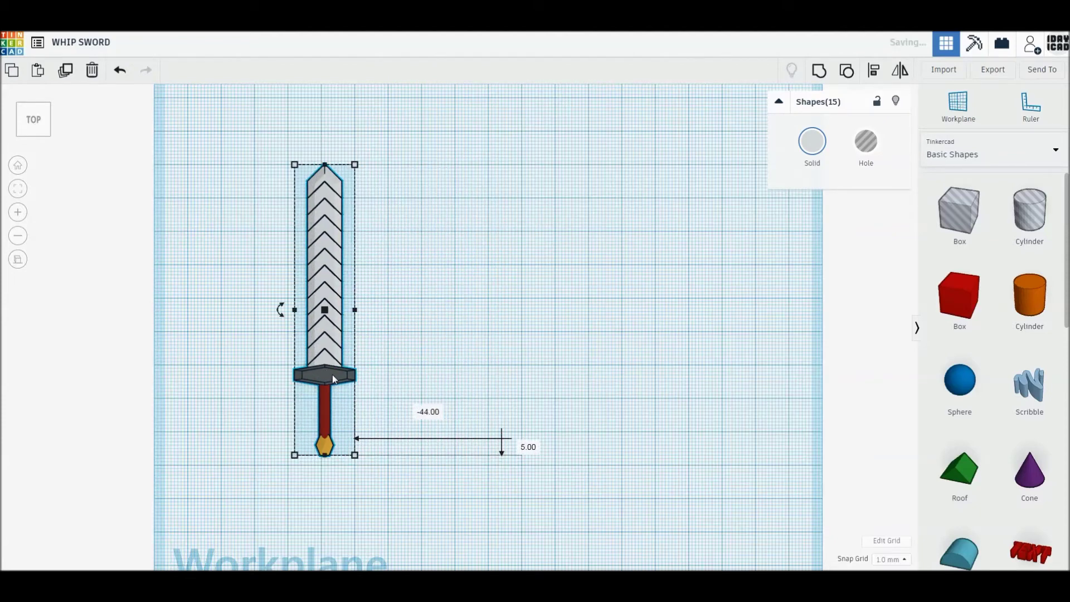
# Duplicate the sword and place the copy 79 mm to the right, level with the original.
pyautogui.click(66, 75)
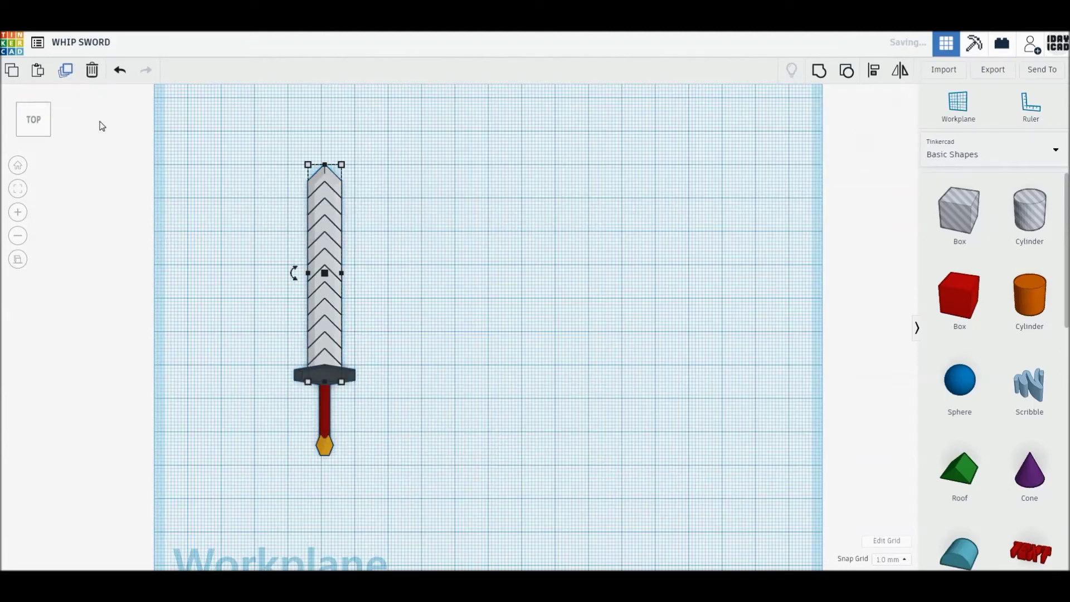
pyautogui.moveTo(323, 374); pyautogui.dragTo(420, 380)
pyautogui.moveTo(497, 382); pyautogui.dragTo(584, 376)
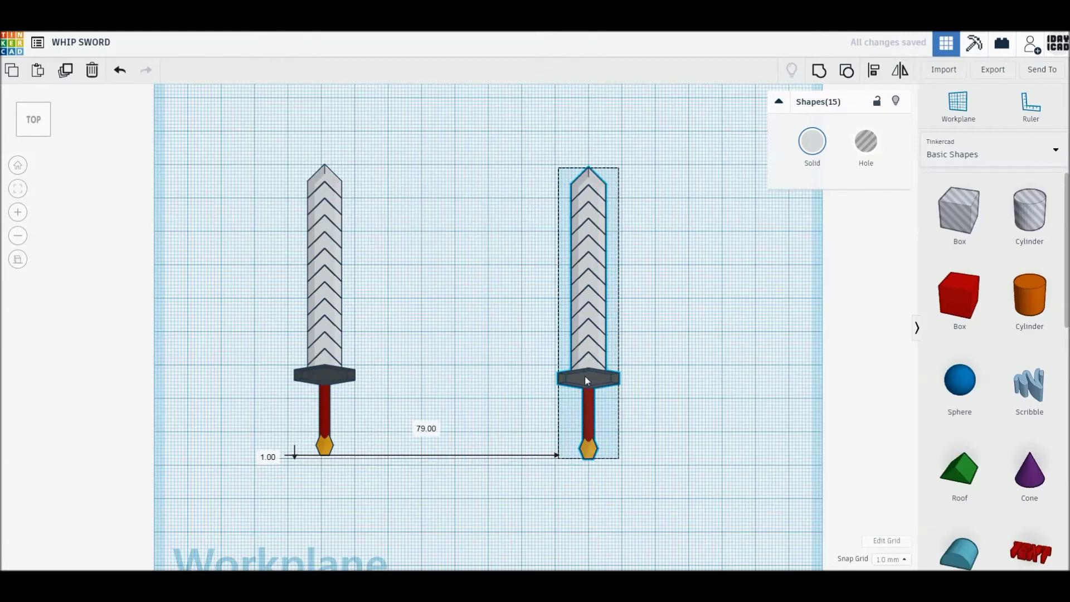
pyautogui.moveTo(586, 380); pyautogui.dragTo(597, 375)
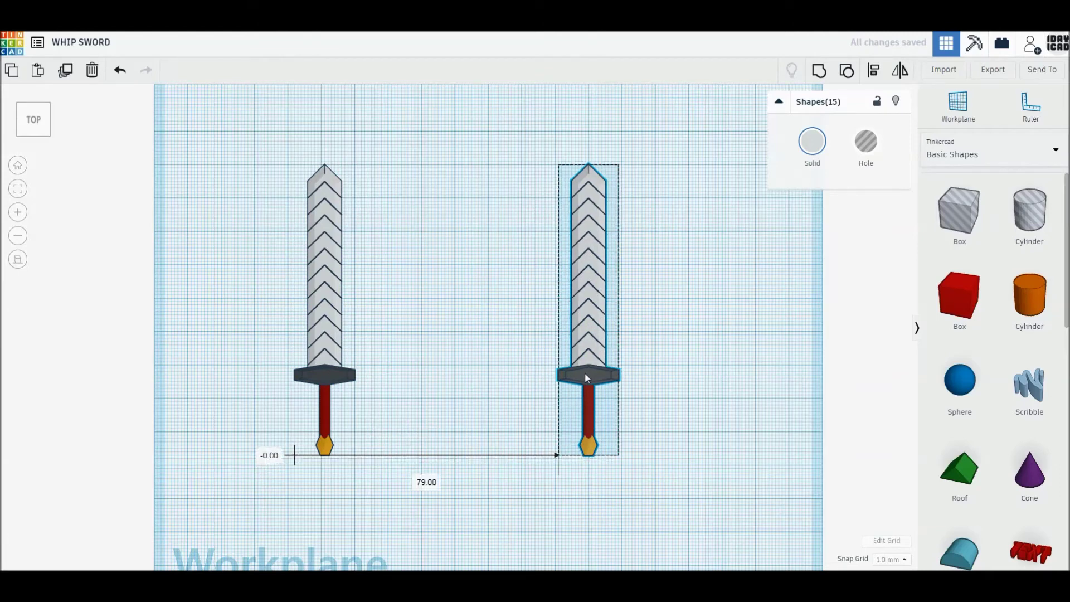
pyautogui.click(678, 389)
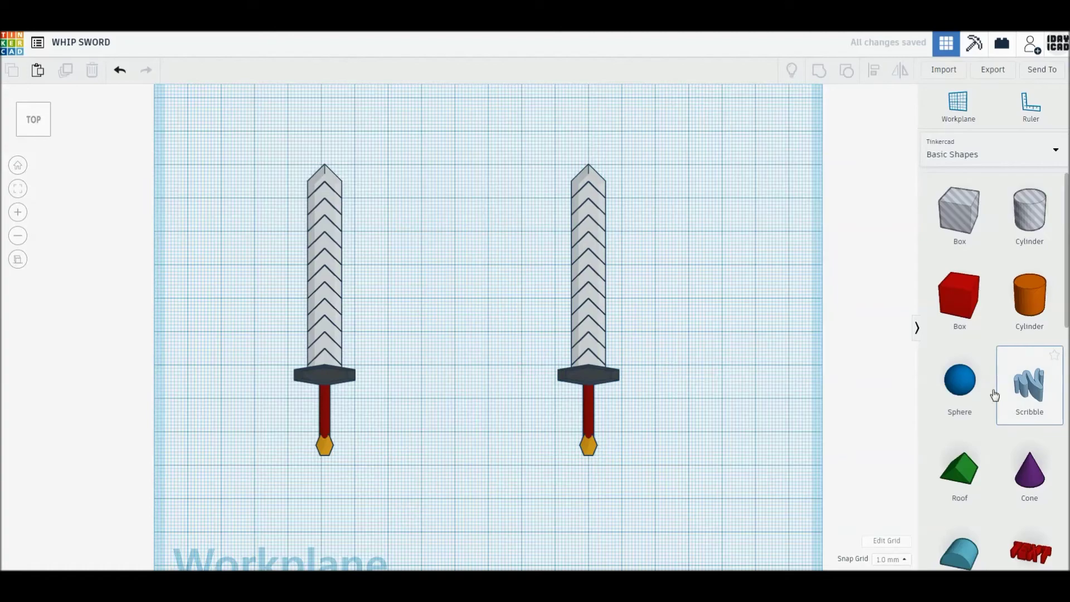
# Add a Scribble shape, draw a long wavy S-shaped stroke, and finish the drawing.
pyautogui.click(731, 432)
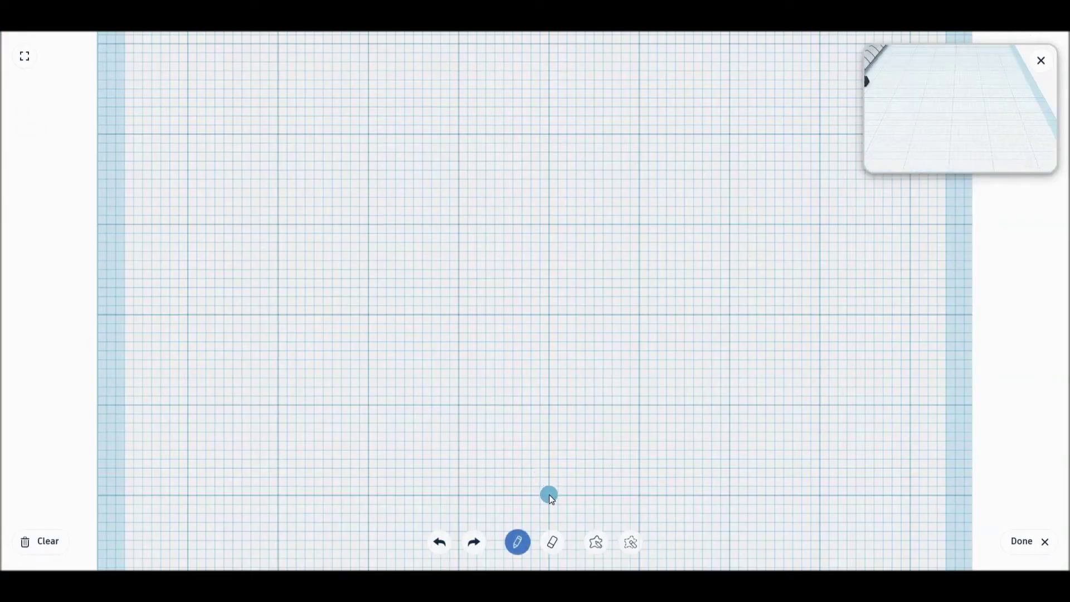
pyautogui.moveTo(551, 482); pyautogui.dragTo(559, 432)
pyautogui.moveTo(543, 390)
pyautogui.mouseDown()
pyautogui.moveTo(480, 330)
pyautogui.moveTo(469, 260)
pyautogui.moveTo(600, 92)
pyautogui.moveTo(598, 44)
pyautogui.mouseUp()
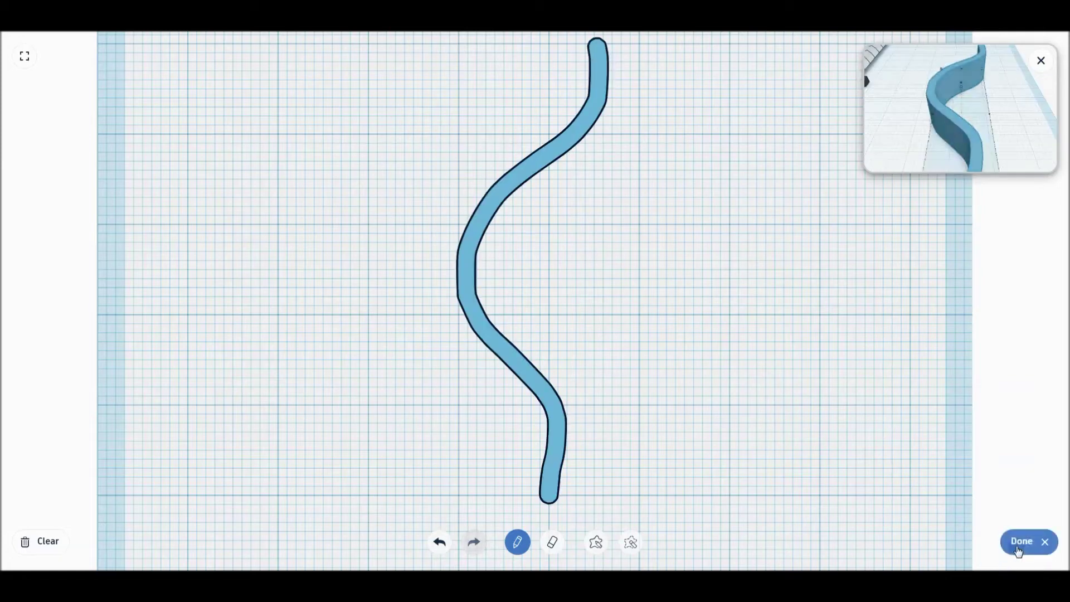
pyautogui.click(1019, 549)
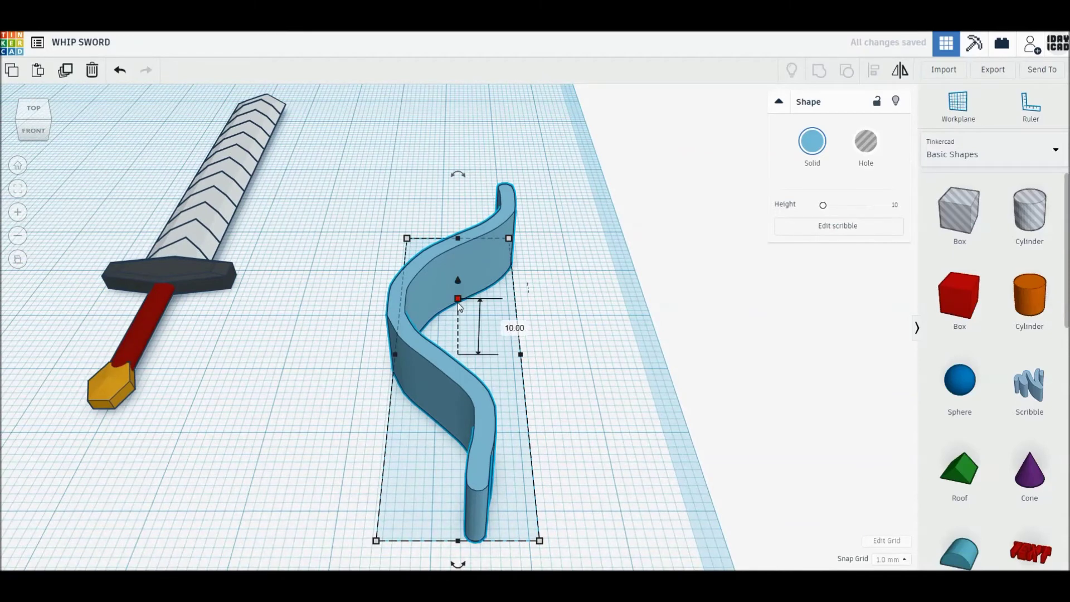
# Flatten the scribble to 0.5 mm tall and drag it narrower in top view.
pyautogui.click(518, 331)
pyautogui.write('.5')
pyautogui.press('Return')
pyautogui.click(34, 112)
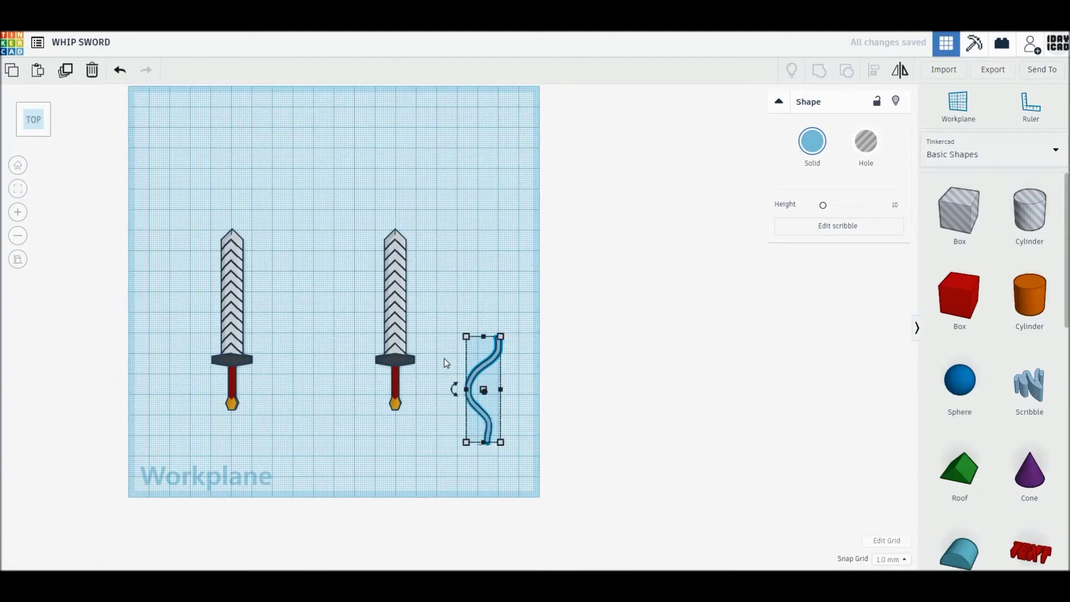
pyautogui.scroll(3, 446, 363)
pyautogui.moveTo(470, 343); pyautogui.dragTo(448, 177)
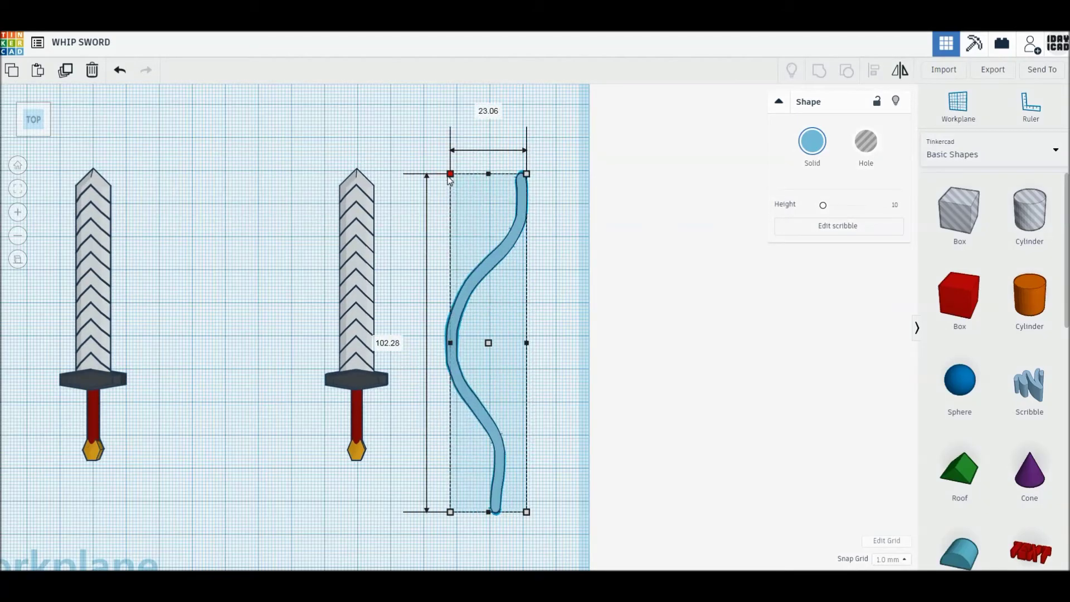
pyautogui.moveTo(450, 177)
pyautogui.mouseDown()
pyautogui.moveTo(498, 181)
pyautogui.moveTo(507, 207)
pyautogui.mouseUp()
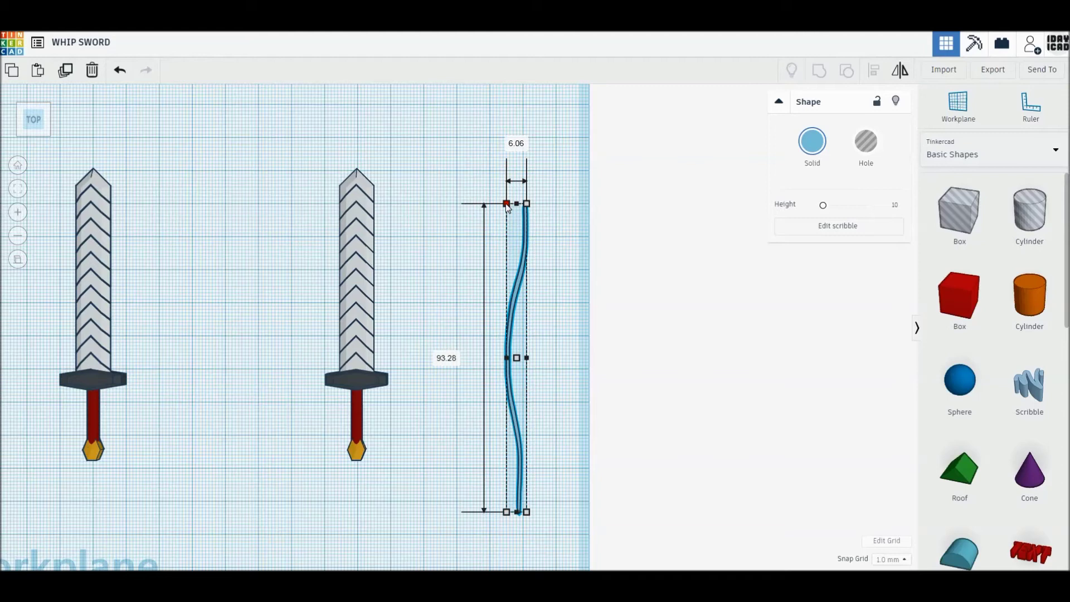
# Resize the scribble to exactly 6 mm wide and 90 mm long.
pyautogui.press('Tab')
pyautogui.write('6')
pyautogui.press('Return')
pyautogui.click(449, 365)
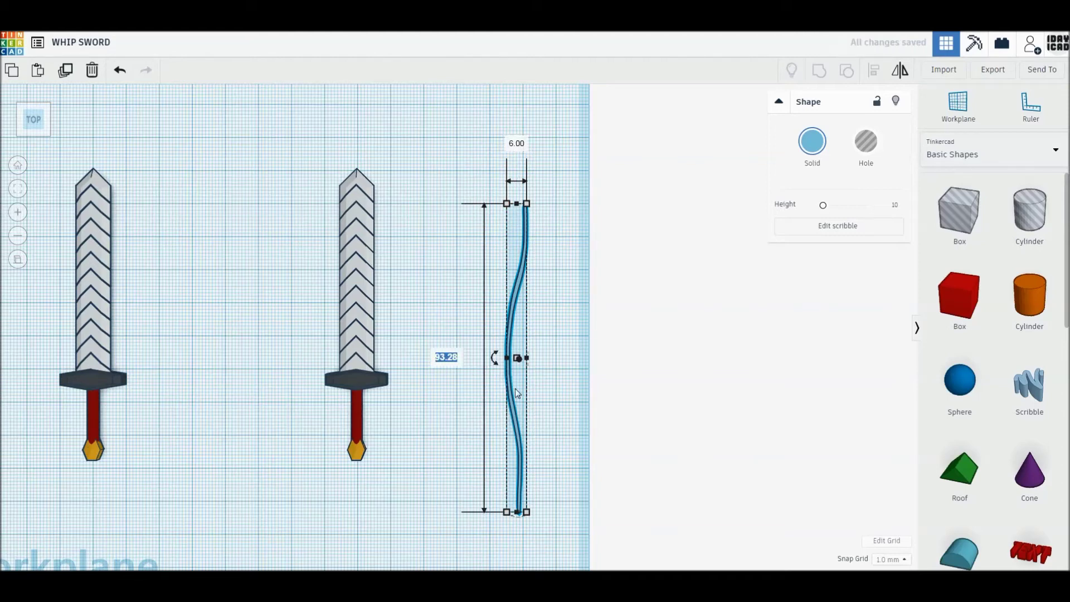
pyautogui.write('90')
pyautogui.press('Return')
pyautogui.click(814, 144)
# Colour the scribble dark red and place it on the right sword's blade as a whip.
pyautogui.click(800, 264)
pyautogui.click(681, 347)
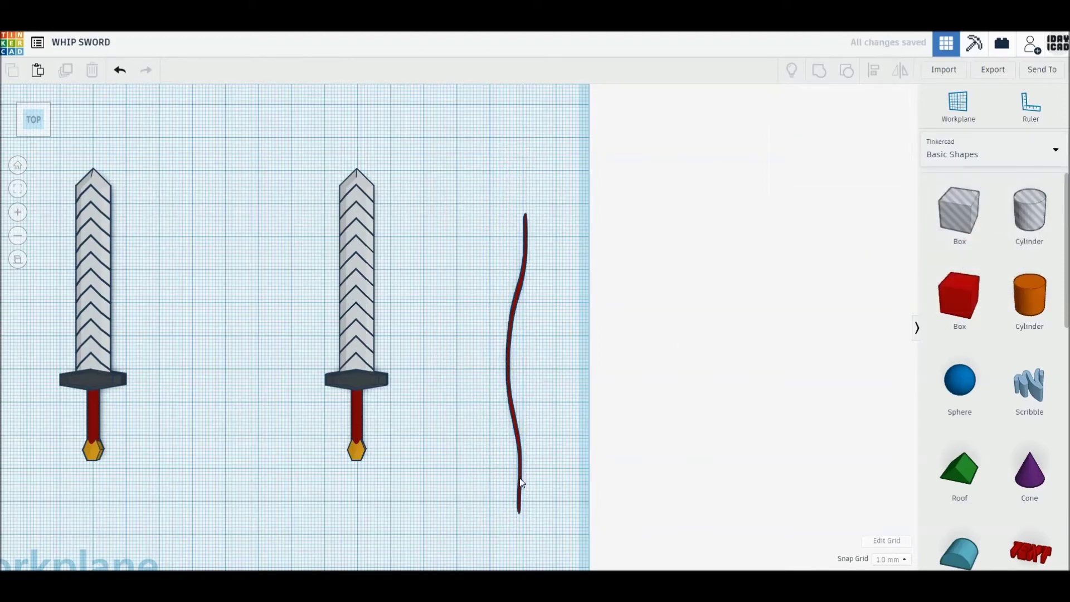
pyautogui.moveTo(521, 482); pyautogui.dragTo(389, 330)
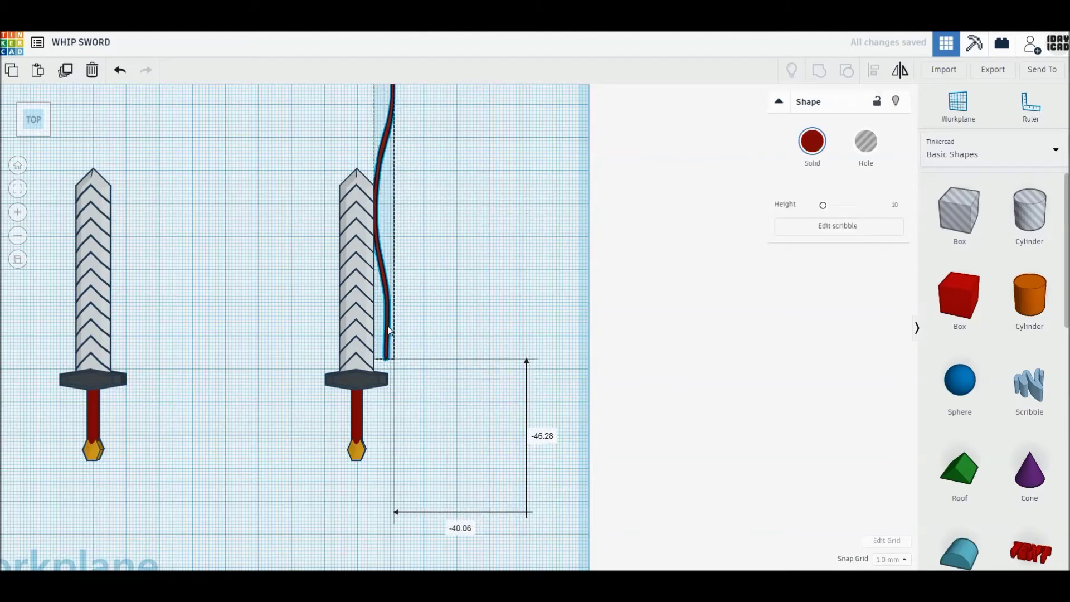
pyautogui.moveTo(388, 330); pyautogui.dragTo(464, 426, button='middle')
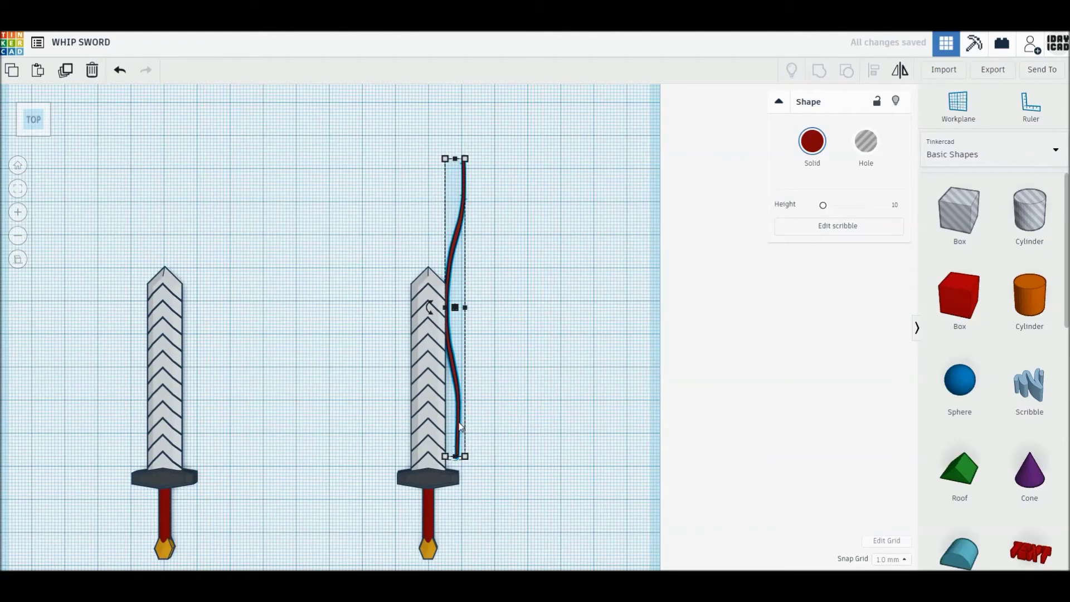
pyautogui.moveTo(460, 425); pyautogui.dragTo(436, 439)
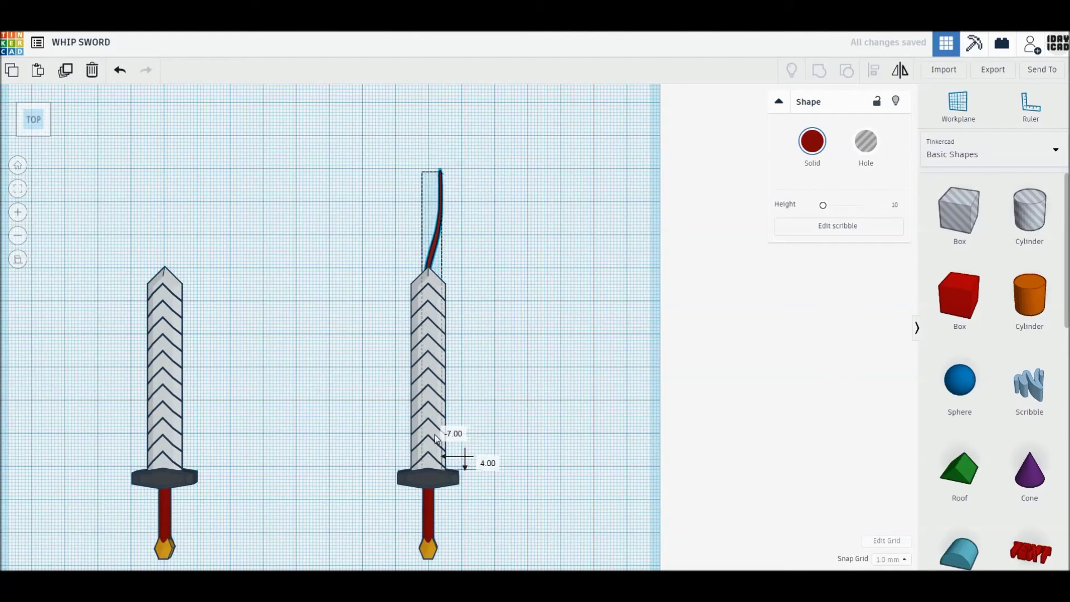
# Show both swords in a flat top-down orthographic view.
pyautogui.click(19, 264)
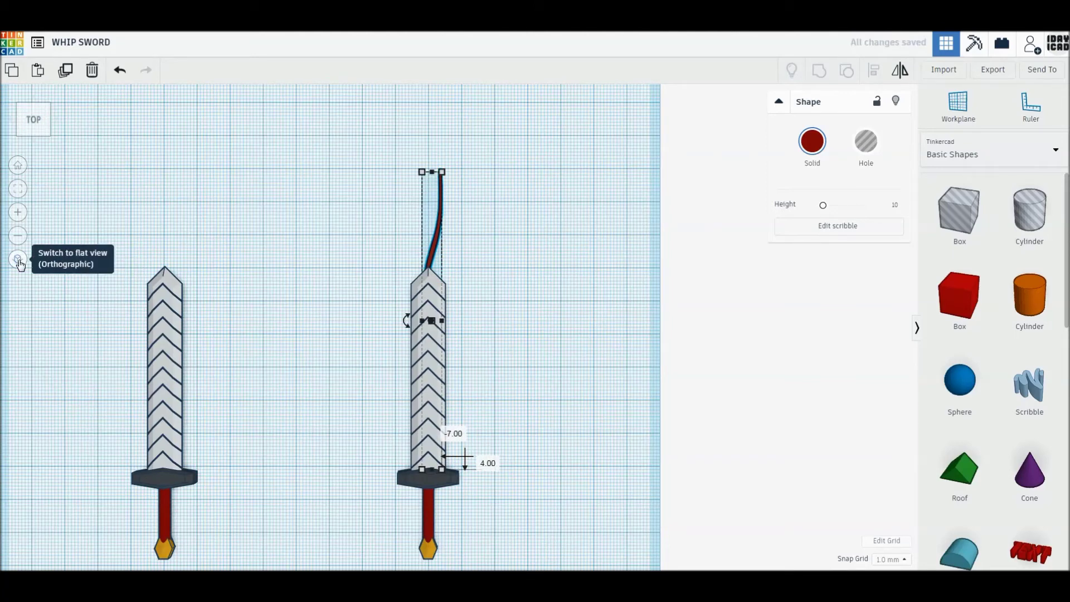
pyautogui.click(336, 312)
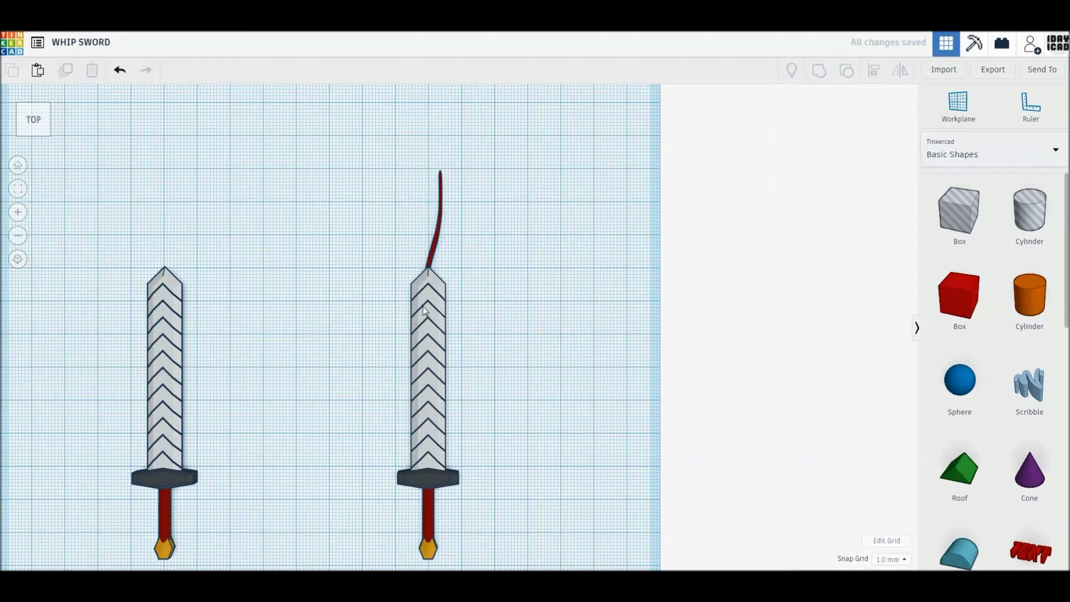
pyautogui.moveTo(444, 280); pyautogui.dragTo(468, 274, button='middle')
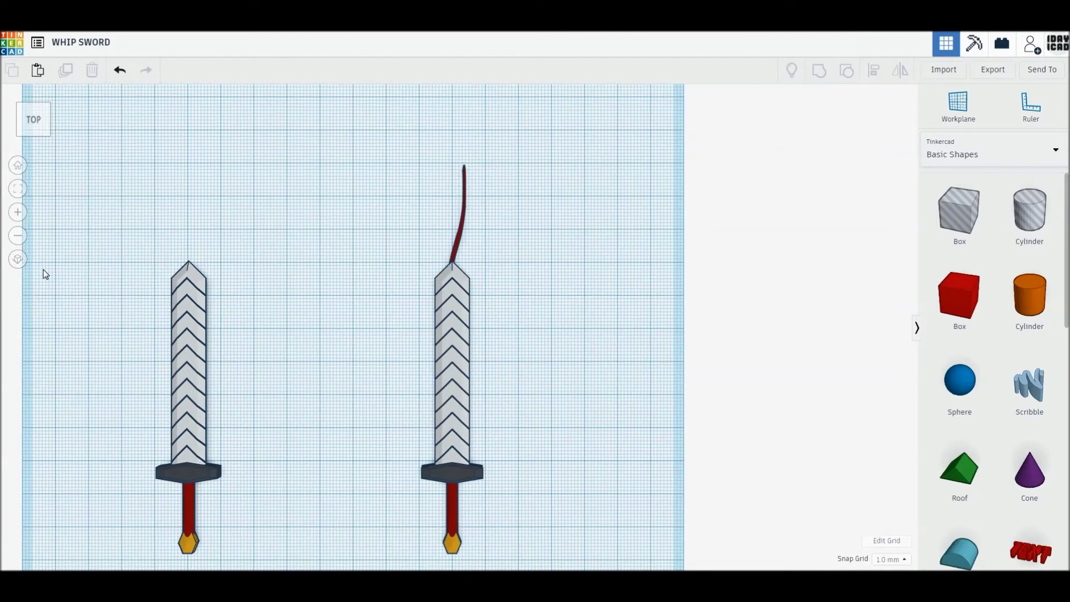
pyautogui.moveTo(333, 316); pyautogui.dragTo(344, 333, button='right')
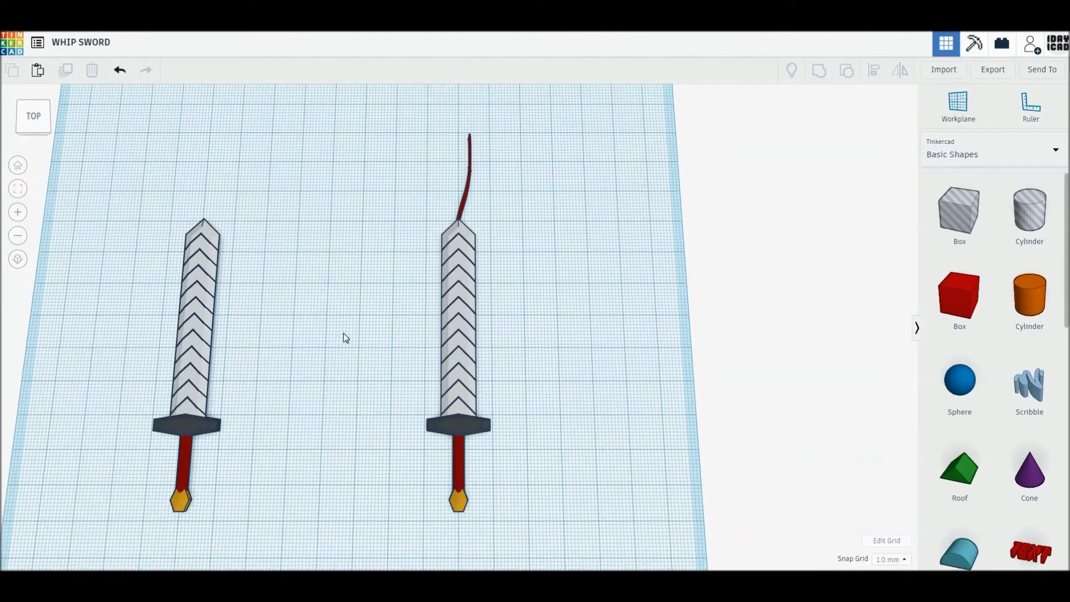
pyautogui.click(32, 117)
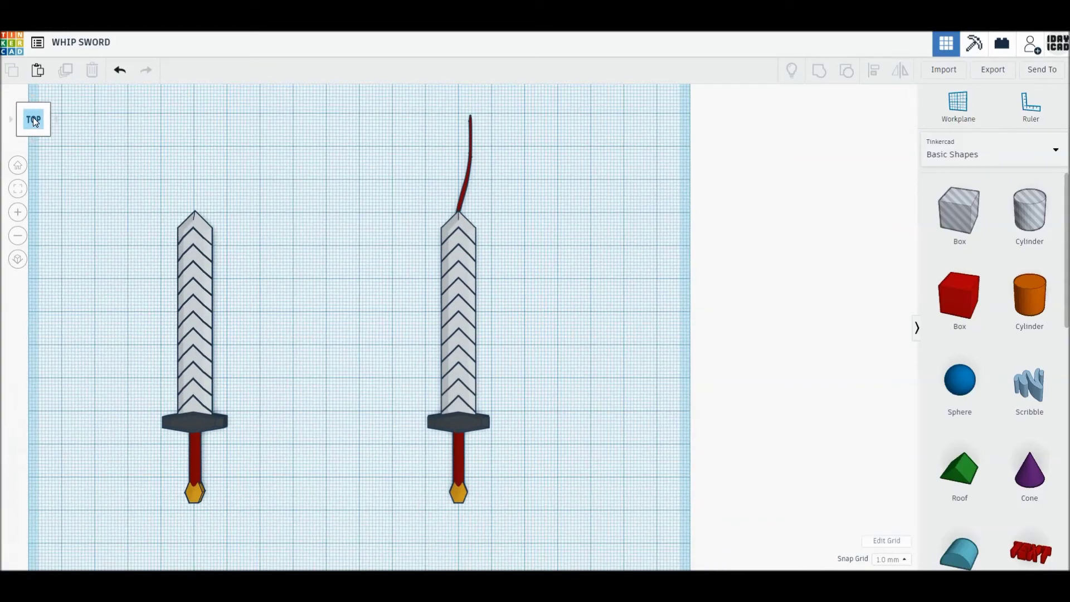
pyautogui.click(18, 259)
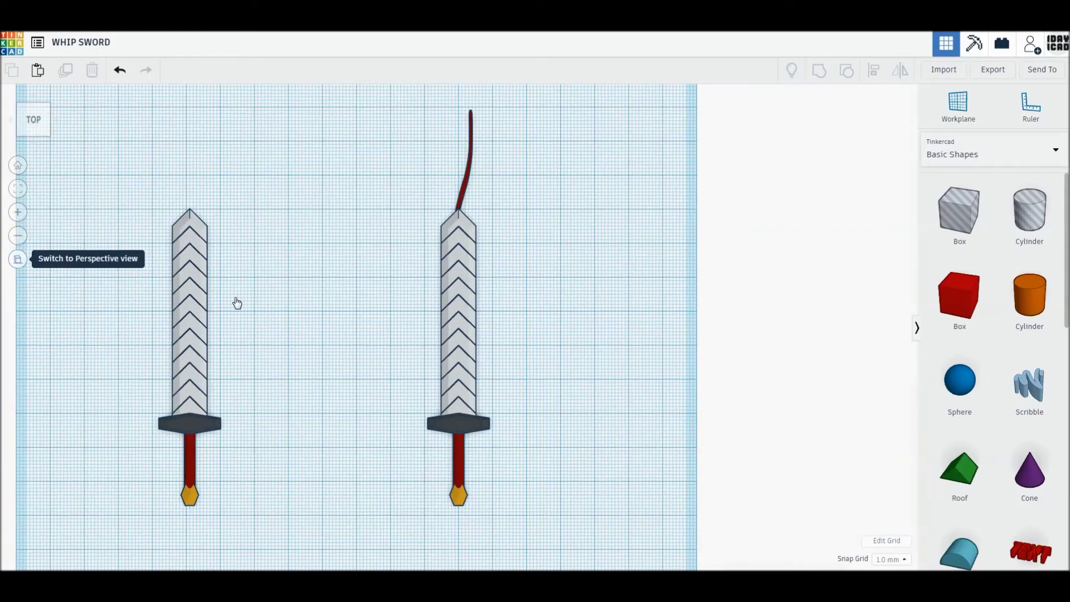
# Stretch the whip scribble to 100 mm and move the blade's tip chevron to its upper end.
pyautogui.click(507, 184)
pyautogui.moveTo(547, 213); pyautogui.dragTo(542, 256, button='middle')
pyautogui.moveTo(462, 185); pyautogui.dragTo(467, 154)
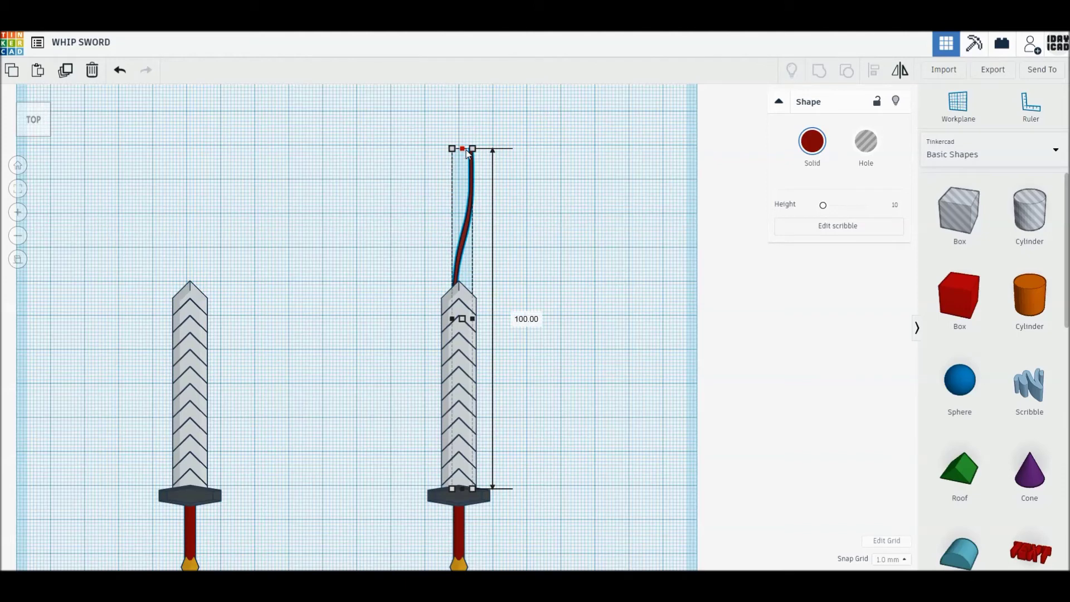
pyautogui.click(490, 289)
pyautogui.moveTo(467, 302); pyautogui.dragTo(479, 153)
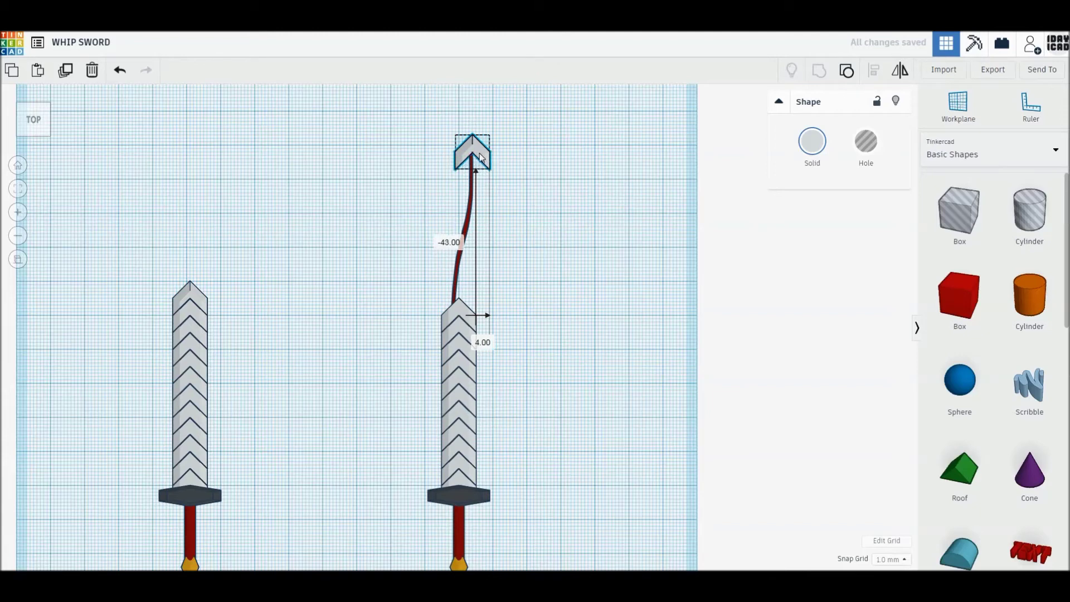
pyautogui.click(887, 559)
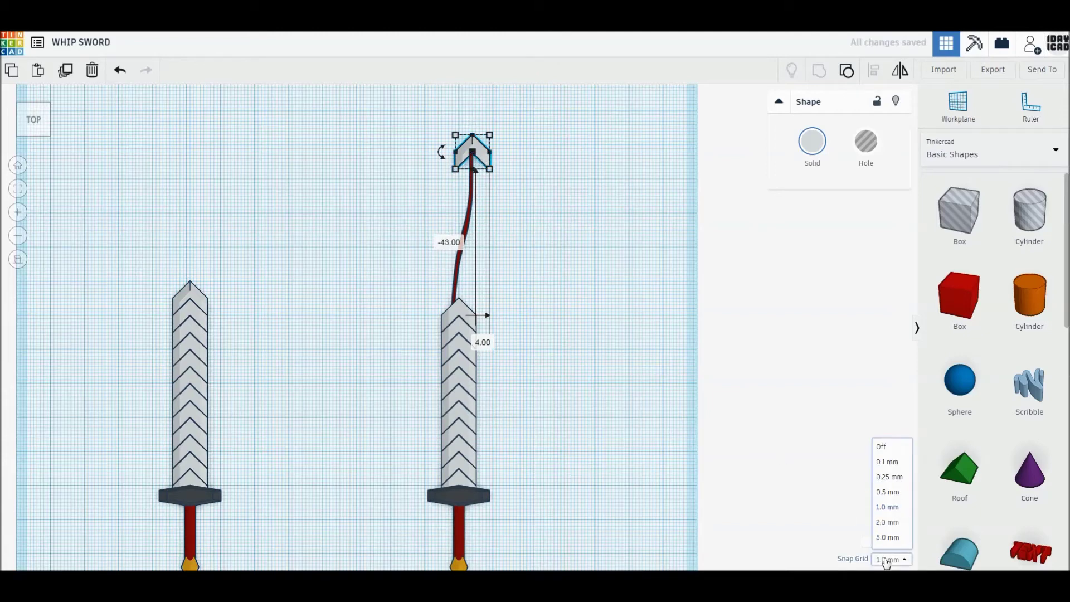
# Turn Snap Grid off and frame the top of the whip with its tip chevron.
pyautogui.click(887, 449)
pyautogui.click(399, 343)
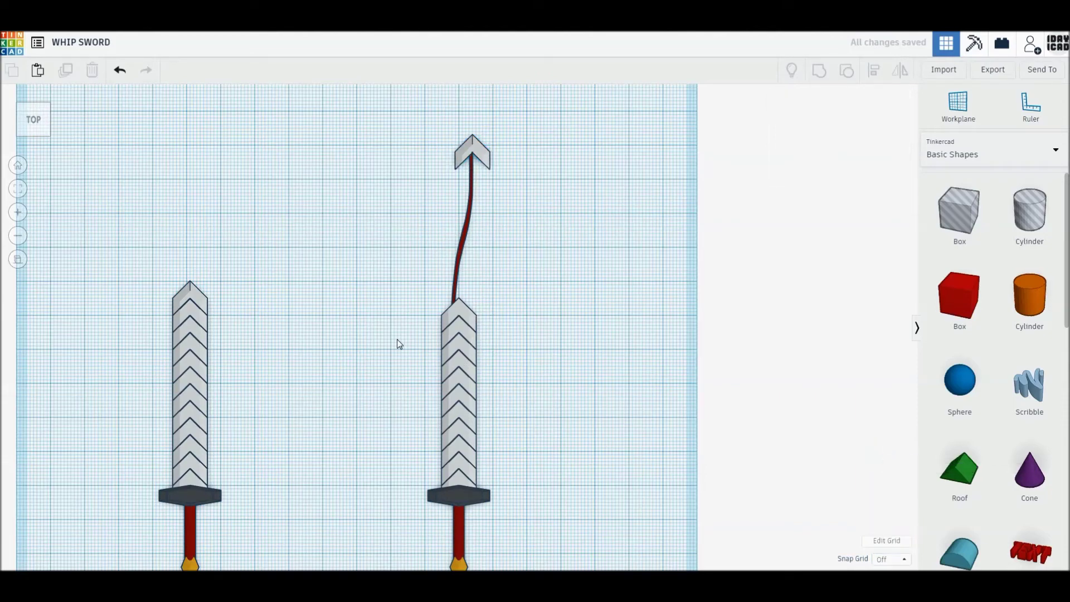
pyautogui.scroll(3, 459, 340)
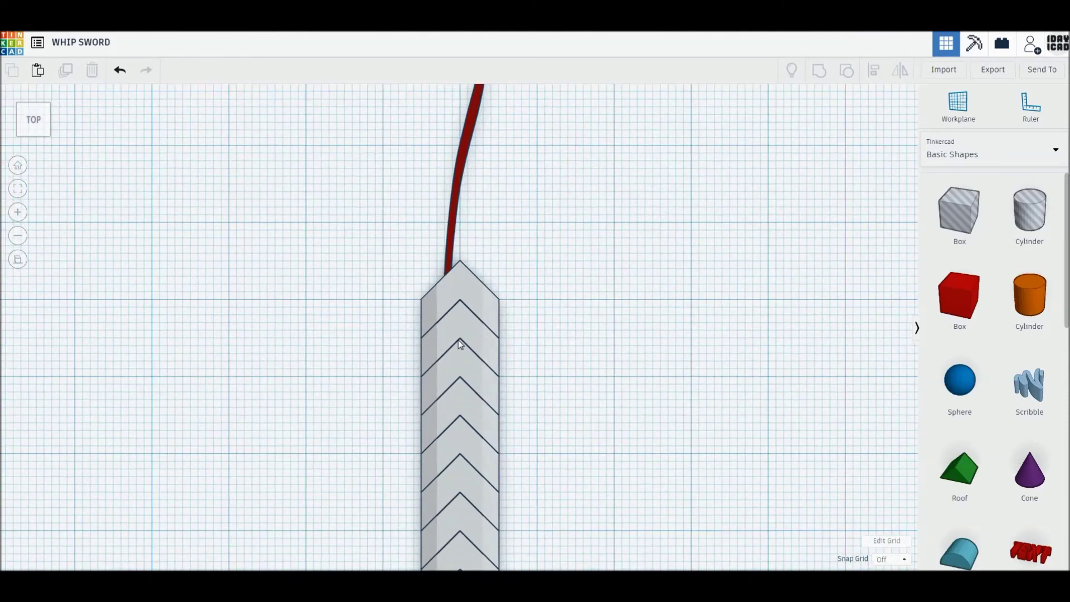
pyautogui.scroll(-2, 459, 340)
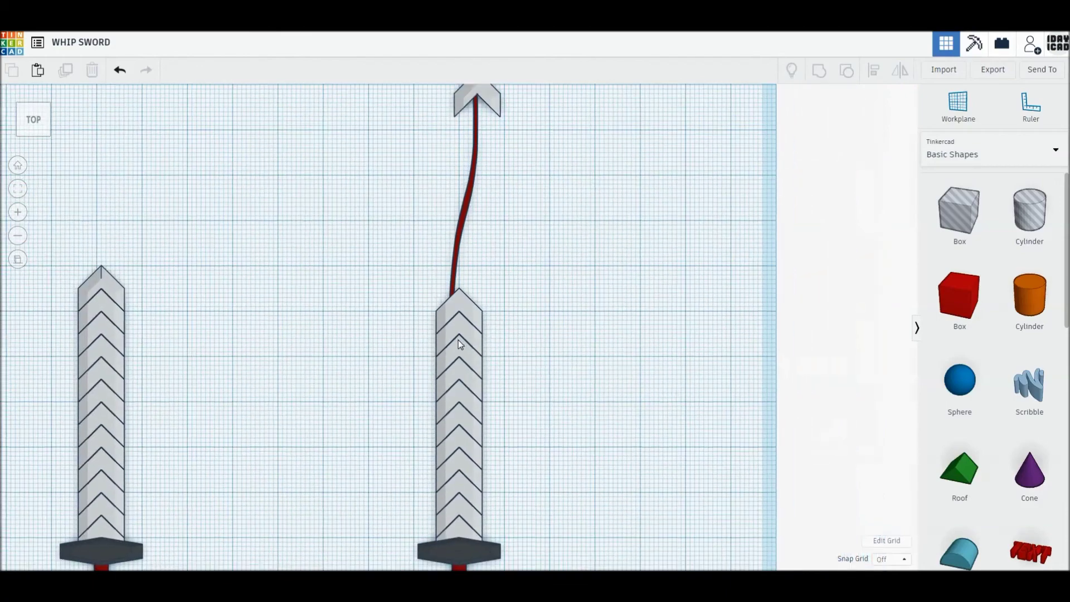
pyautogui.moveTo(544, 344); pyautogui.dragTo(545, 360, button='middle')
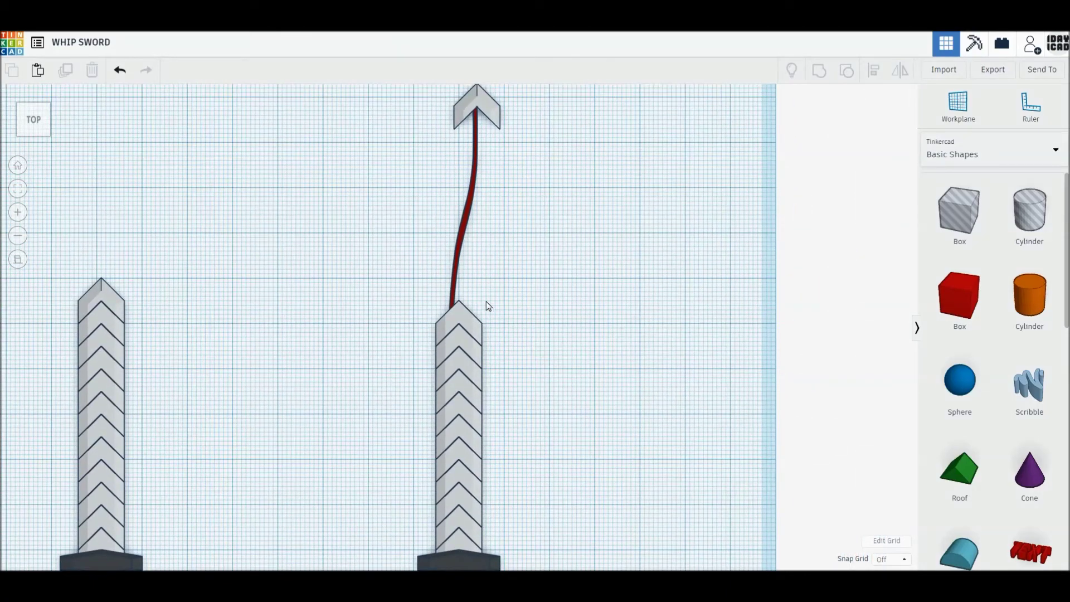
pyautogui.moveTo(494, 112); pyautogui.dragTo(495, 118)
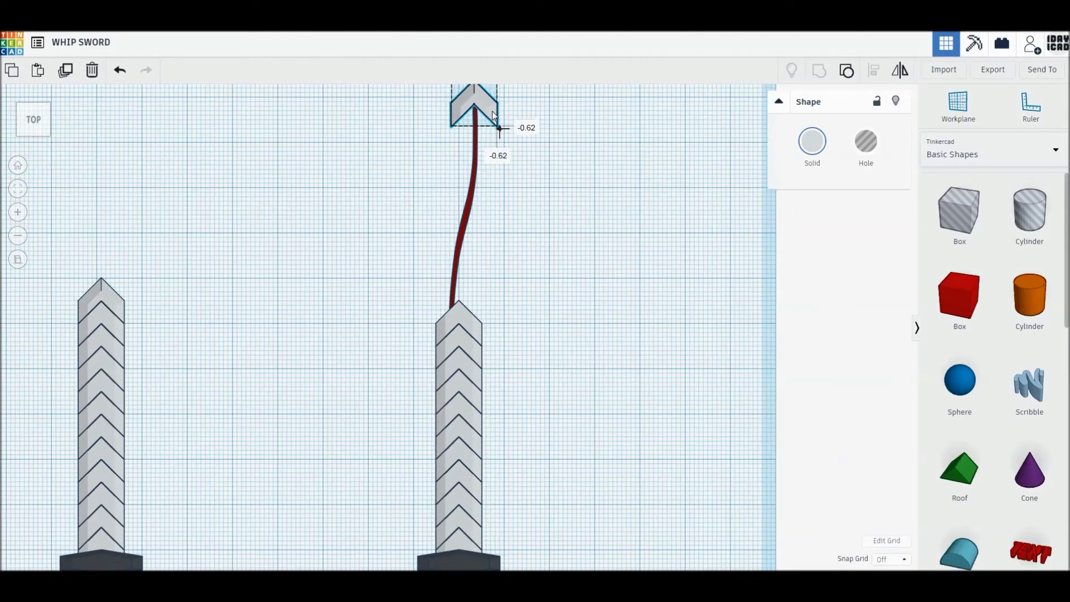
# Lift the right blade's chevrons one by one up along the red whip cord.
pyautogui.moveTo(476, 323); pyautogui.dragTo(493, 148)
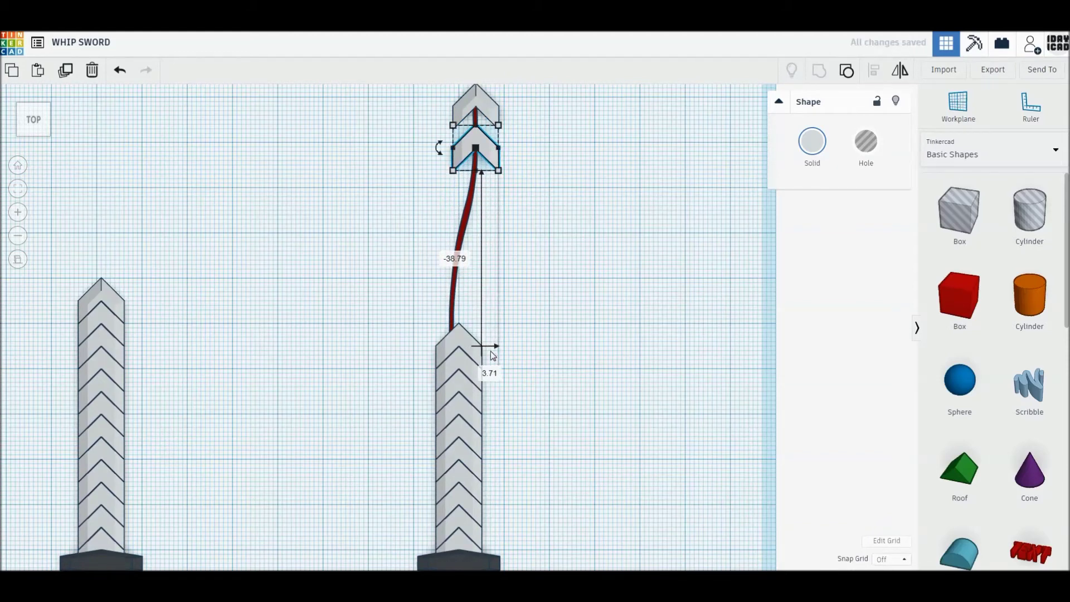
pyautogui.moveTo(460, 337); pyautogui.dragTo(476, 188)
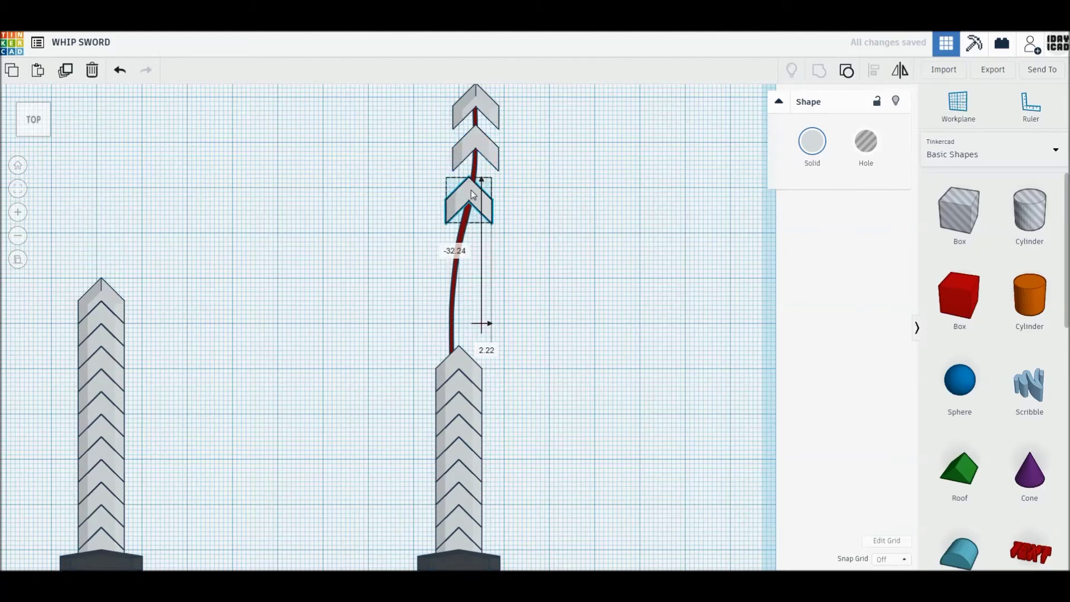
pyautogui.moveTo(476, 187); pyautogui.dragTo(476, 183)
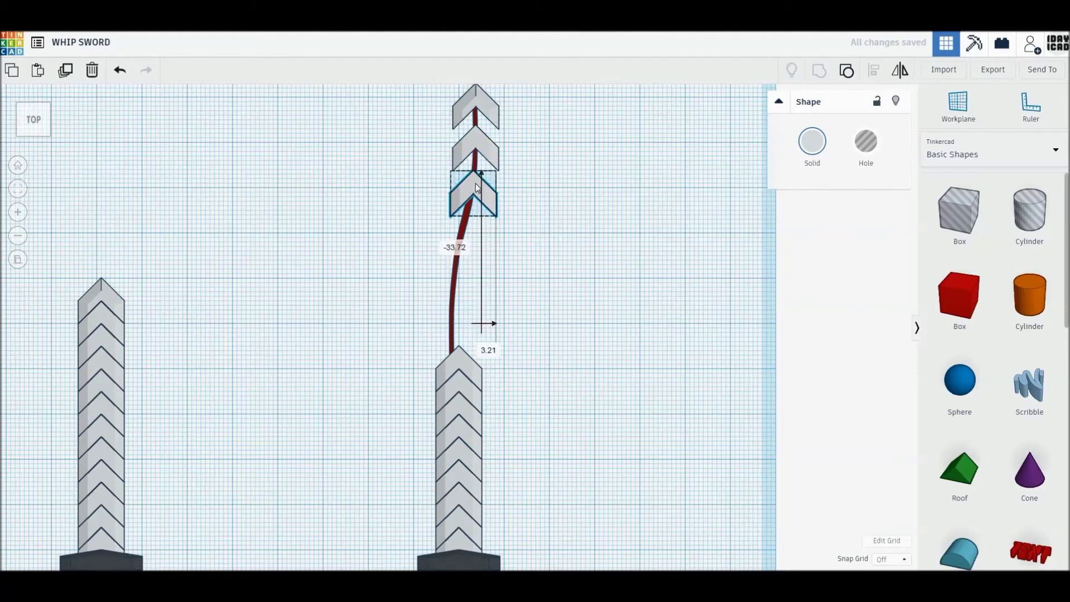
pyautogui.moveTo(463, 360); pyautogui.dragTo(469, 231)
pyautogui.moveTo(462, 392); pyautogui.dragTo(457, 285)
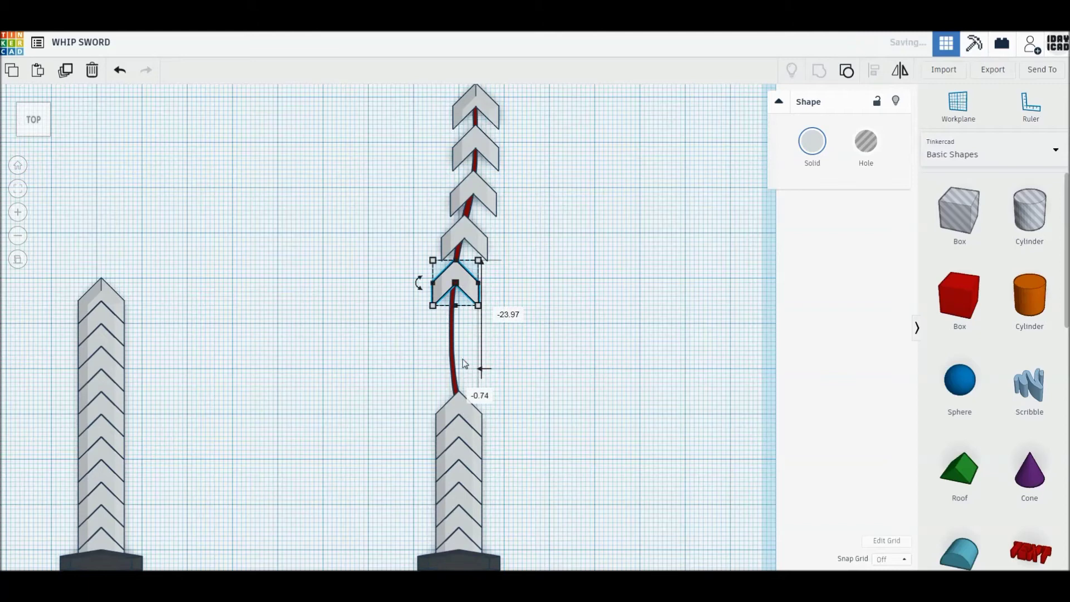
pyautogui.moveTo(461, 403); pyautogui.dragTo(462, 333)
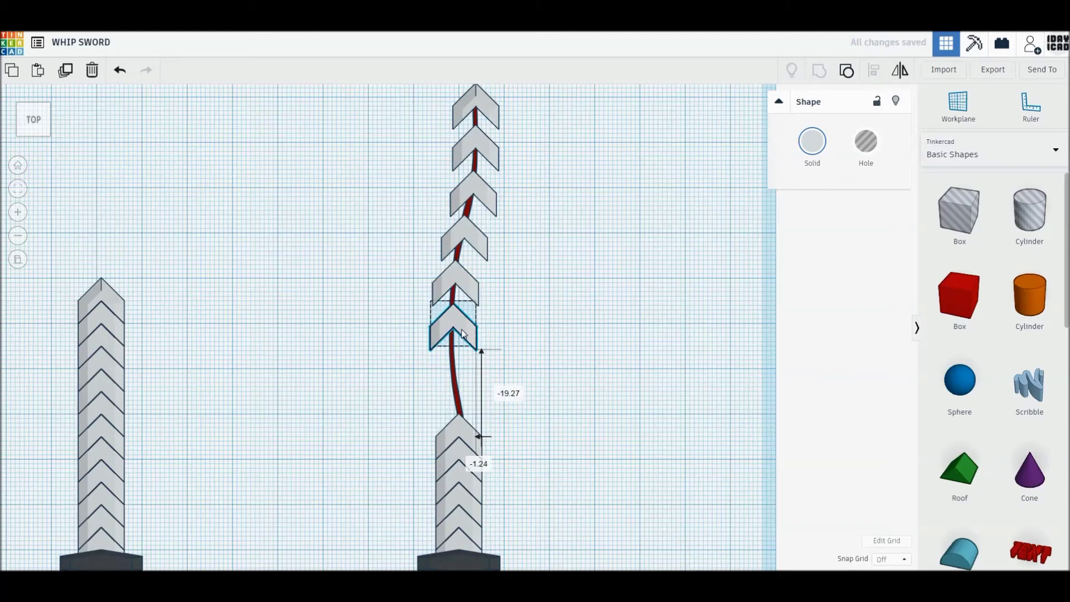
pyautogui.moveTo(462, 333); pyautogui.dragTo(461, 333)
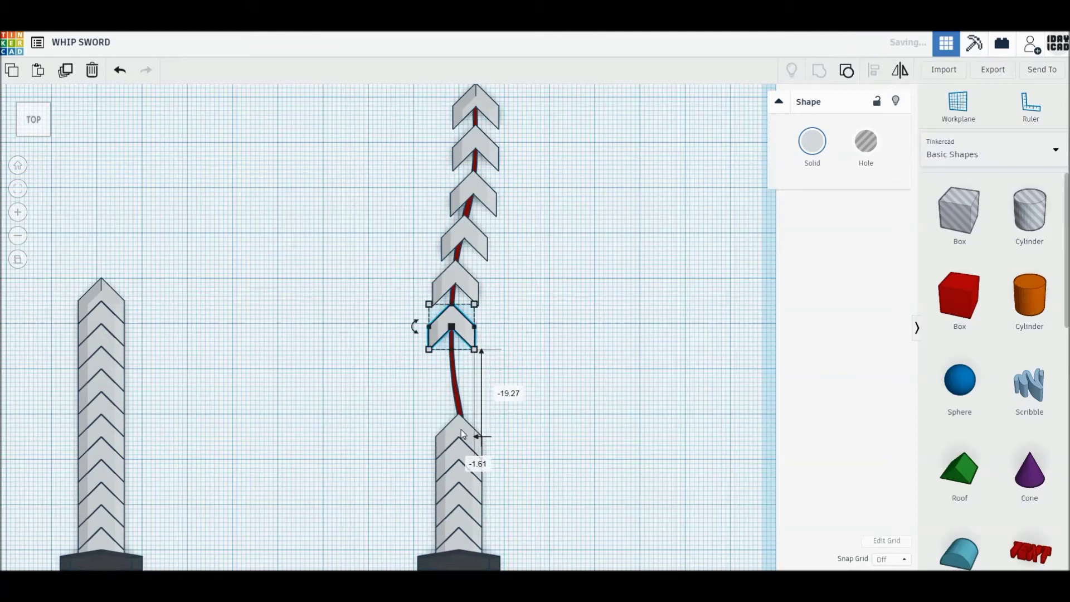
pyautogui.moveTo(461, 433); pyautogui.dragTo(456, 368)
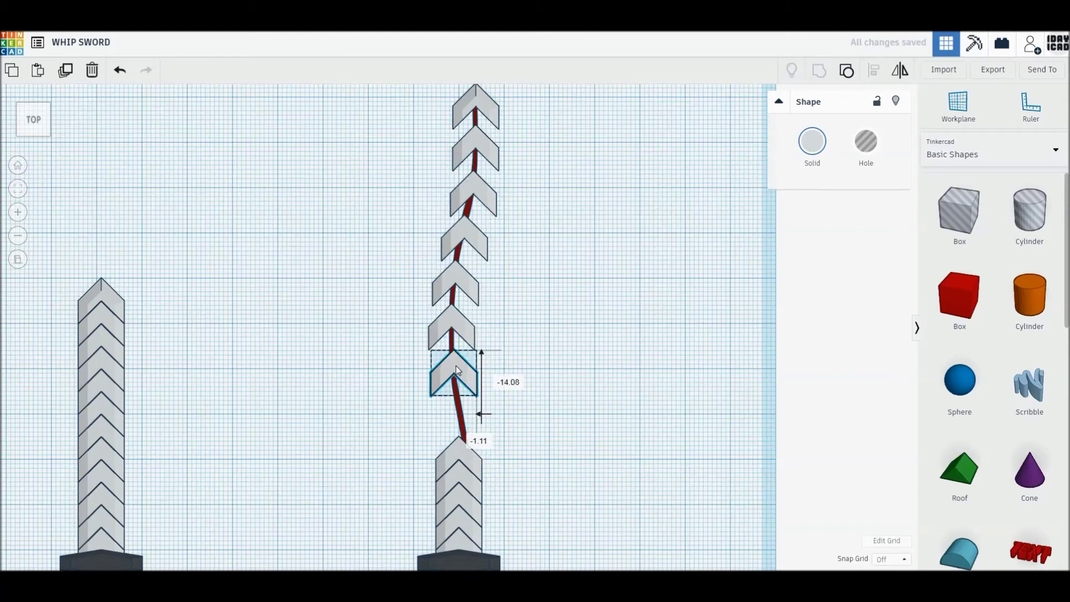
pyautogui.moveTo(456, 365); pyautogui.dragTo(454, 364)
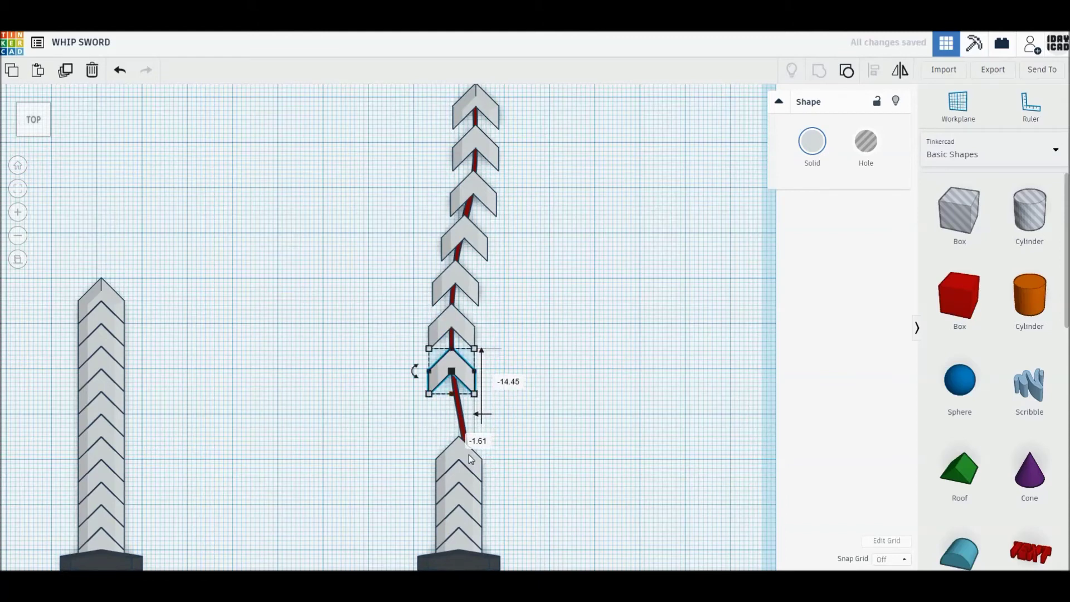
pyautogui.moveTo(469, 454); pyautogui.dragTo(467, 413)
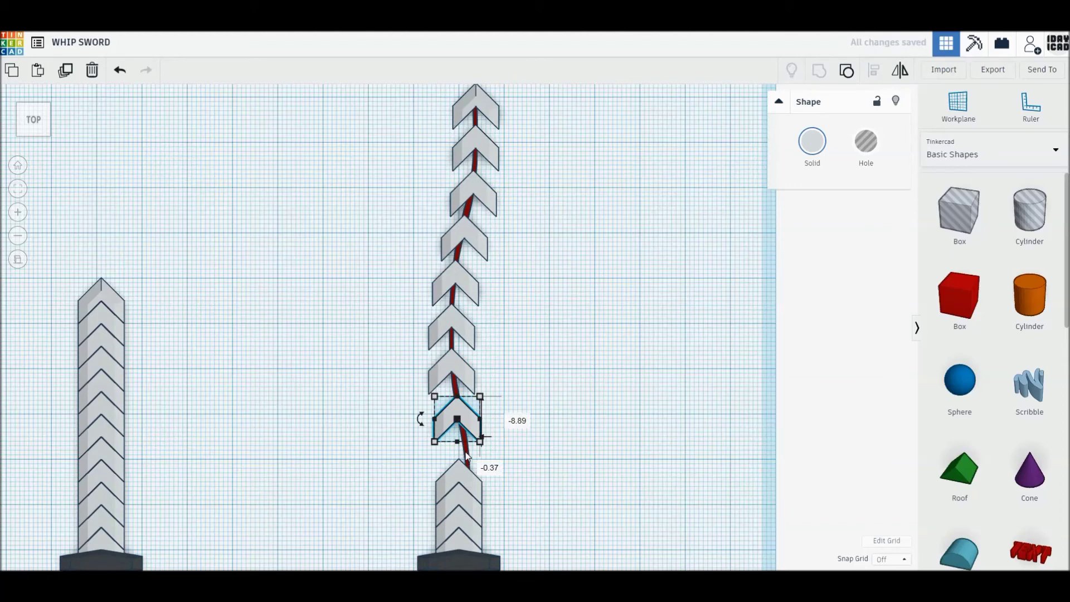
pyautogui.moveTo(467, 455); pyautogui.dragTo(467, 454)
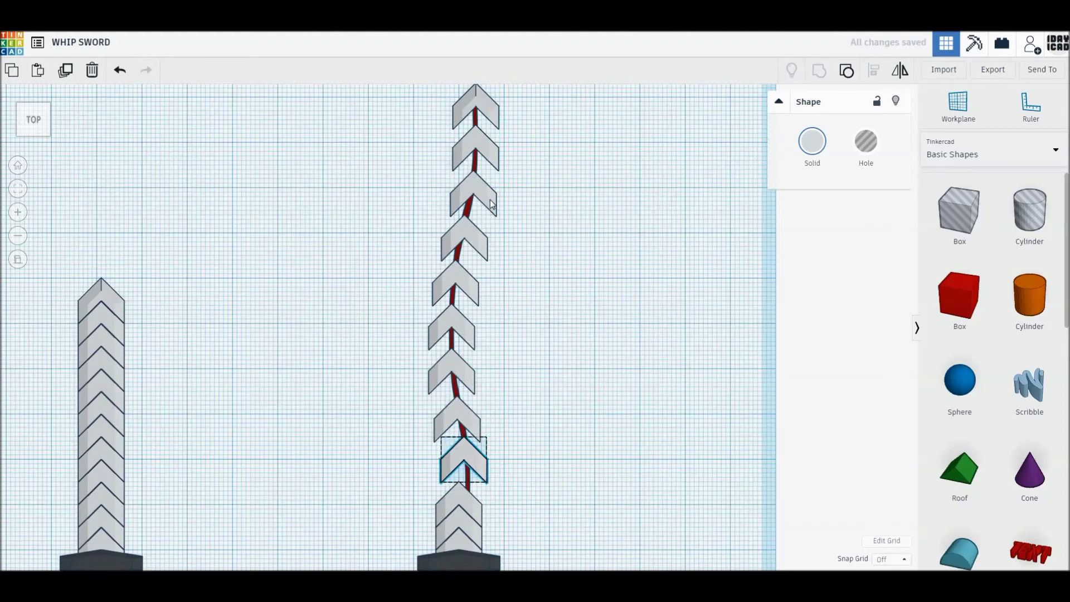
# Move each chevron up to overlap the one above, tightening the chain.
pyautogui.moveTo(489, 199); pyautogui.dragTo(491, 194)
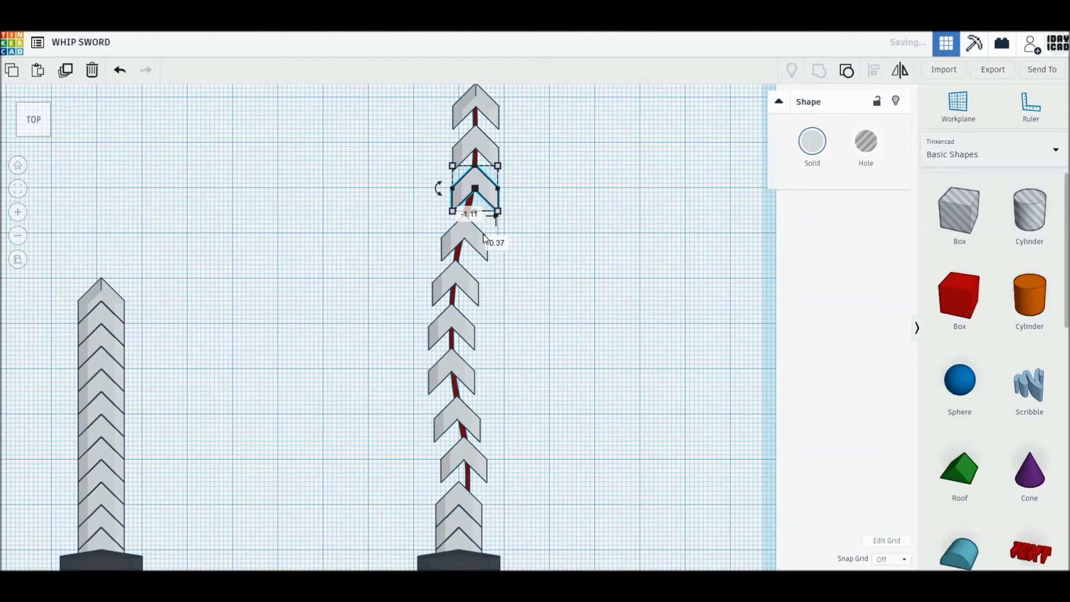
pyautogui.moveTo(478, 229); pyautogui.dragTo(482, 213)
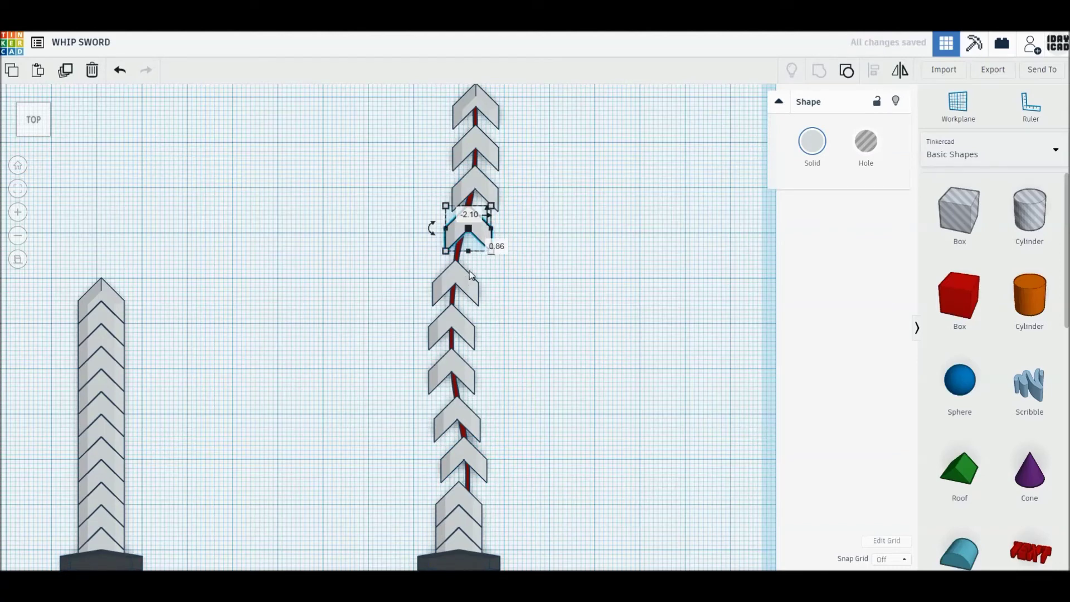
pyautogui.moveTo(470, 275); pyautogui.dragTo(471, 264)
pyautogui.moveTo(462, 327); pyautogui.dragTo(462, 318)
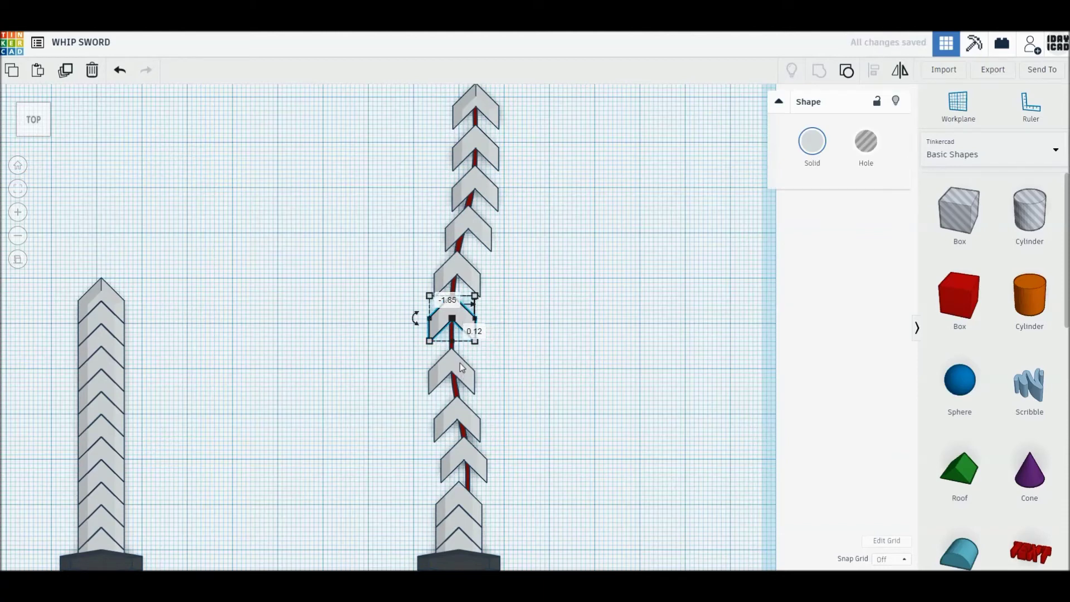
pyautogui.moveTo(462, 368); pyautogui.dragTo(461, 357)
pyautogui.moveTo(456, 406); pyautogui.dragTo(457, 391)
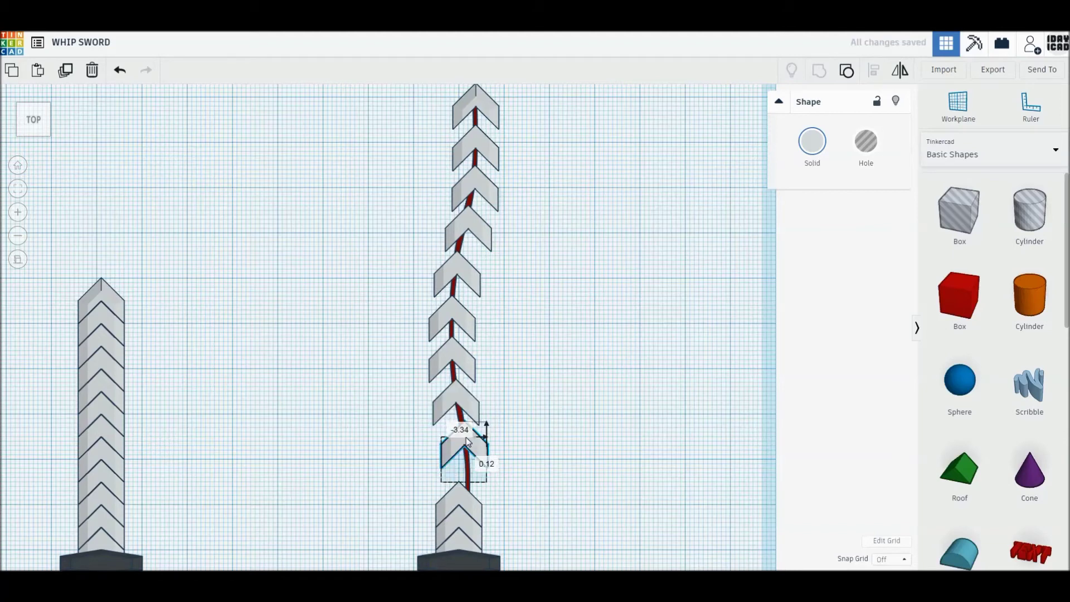
pyautogui.moveTo(467, 441); pyautogui.dragTo(466, 424)
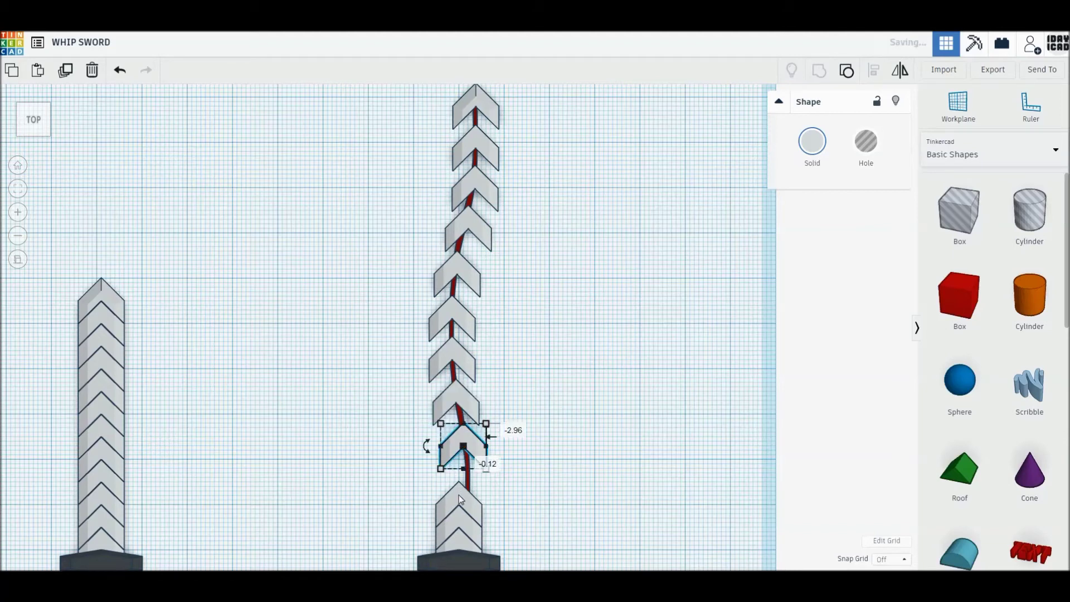
pyautogui.moveTo(460, 498); pyautogui.dragTo(467, 479)
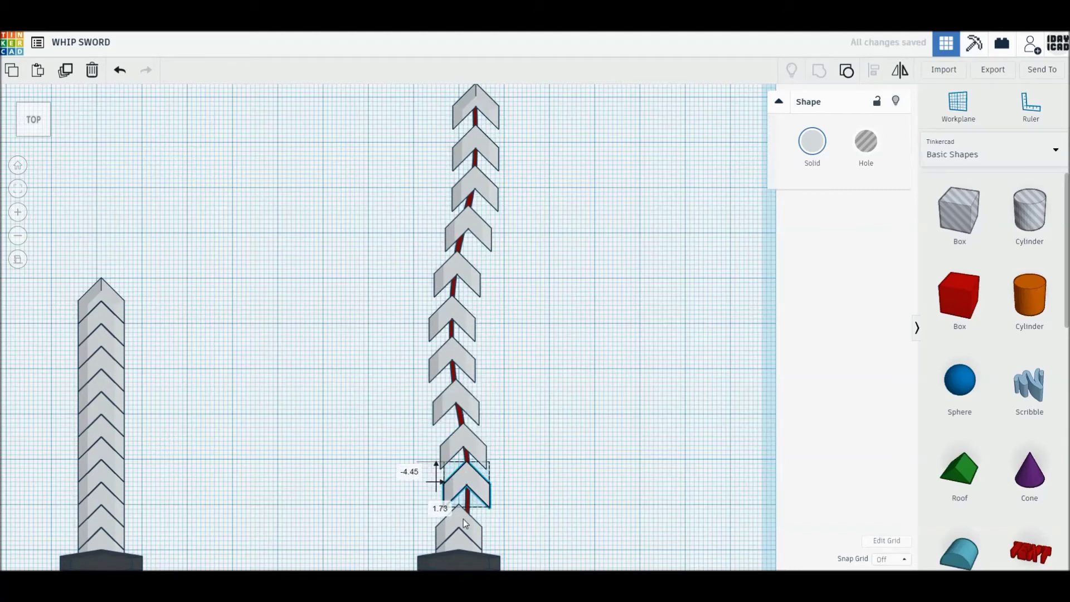
pyautogui.moveTo(466, 524); pyautogui.dragTo(466, 523)
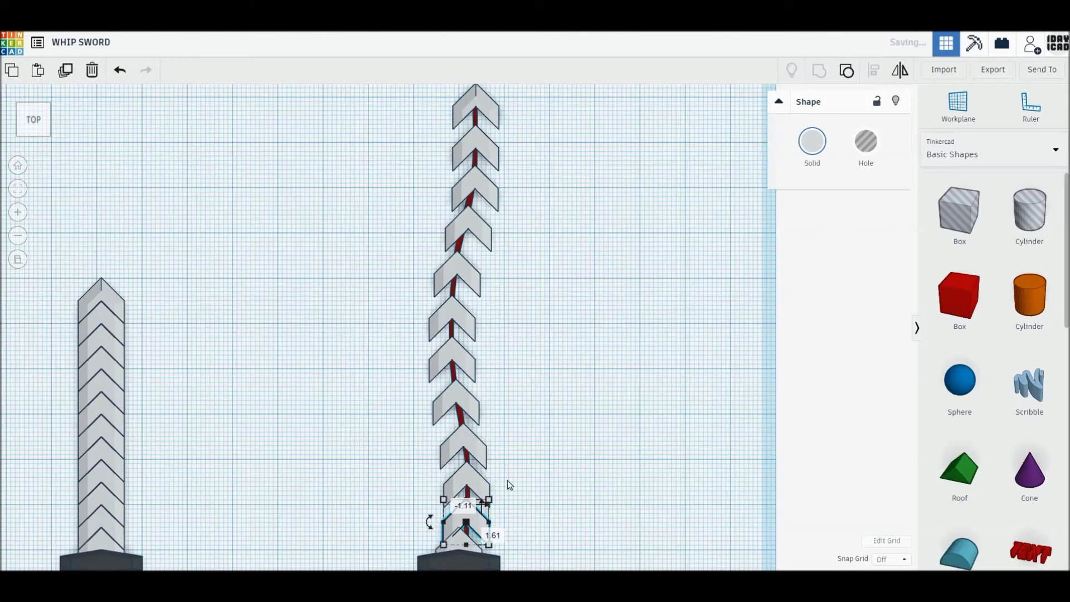
# Tilt the second chevron from the top about 1°, undoing an accidental move.
pyautogui.click(509, 212)
pyautogui.click(489, 162)
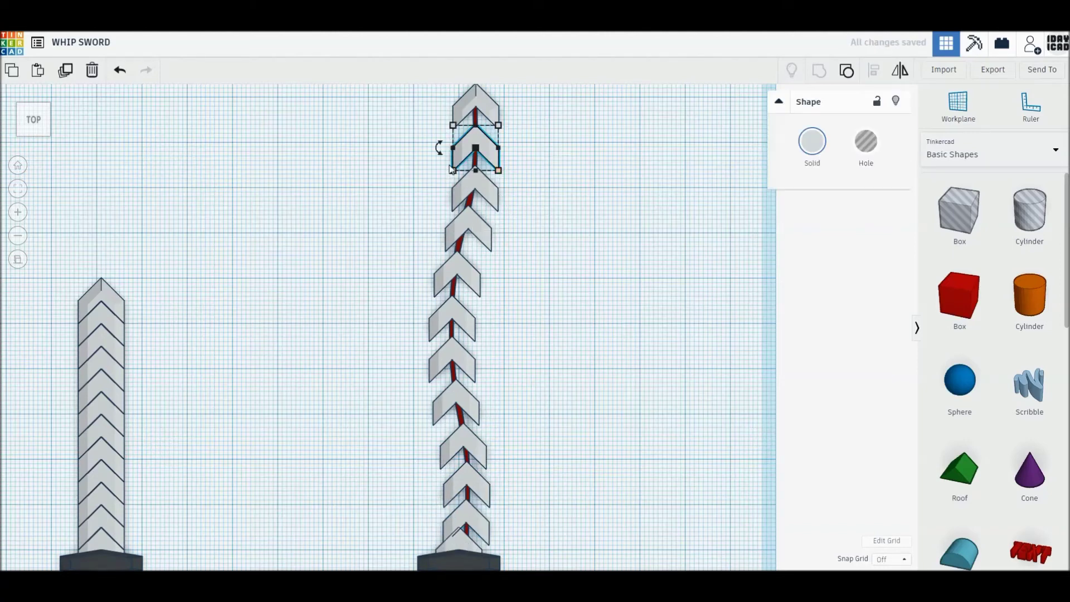
pyautogui.moveTo(439, 147); pyautogui.dragTo(326, 153)
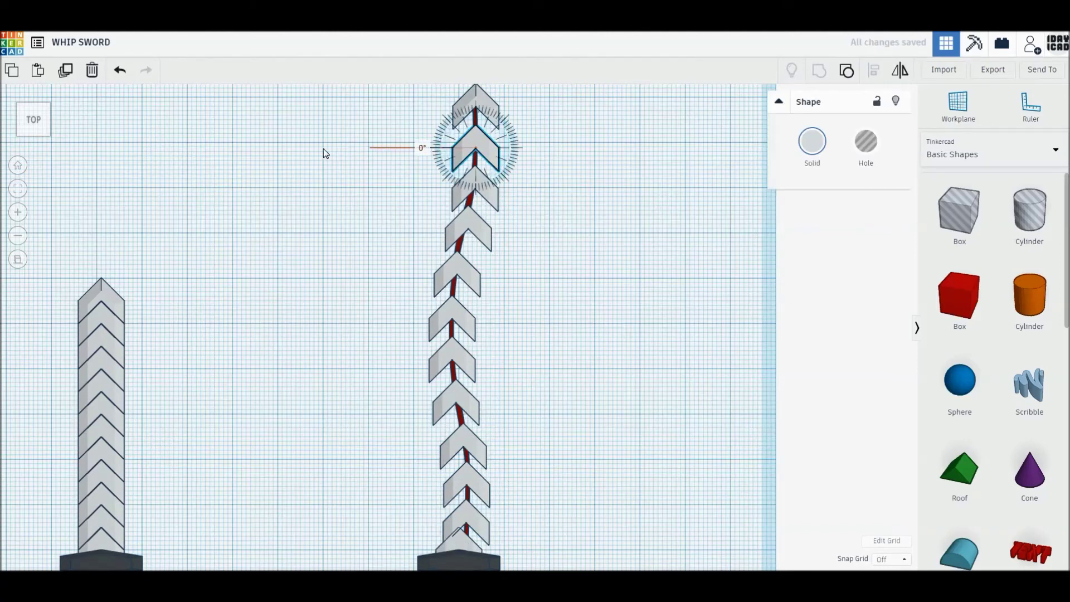
pyautogui.moveTo(321, 146); pyautogui.dragTo(336, 148)
pyautogui.click(507, 167)
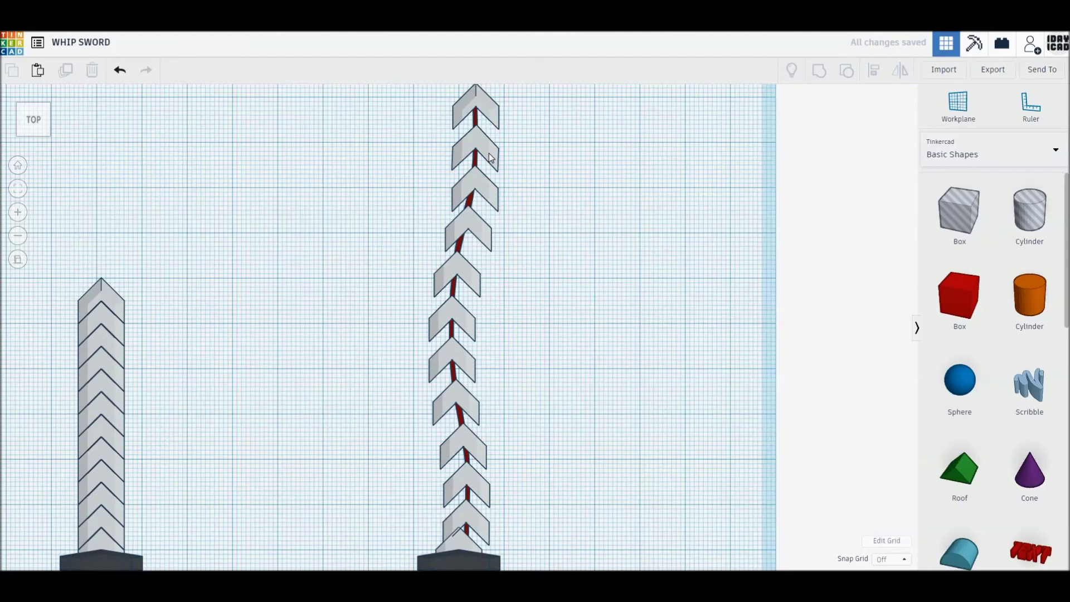
pyautogui.click(490, 157)
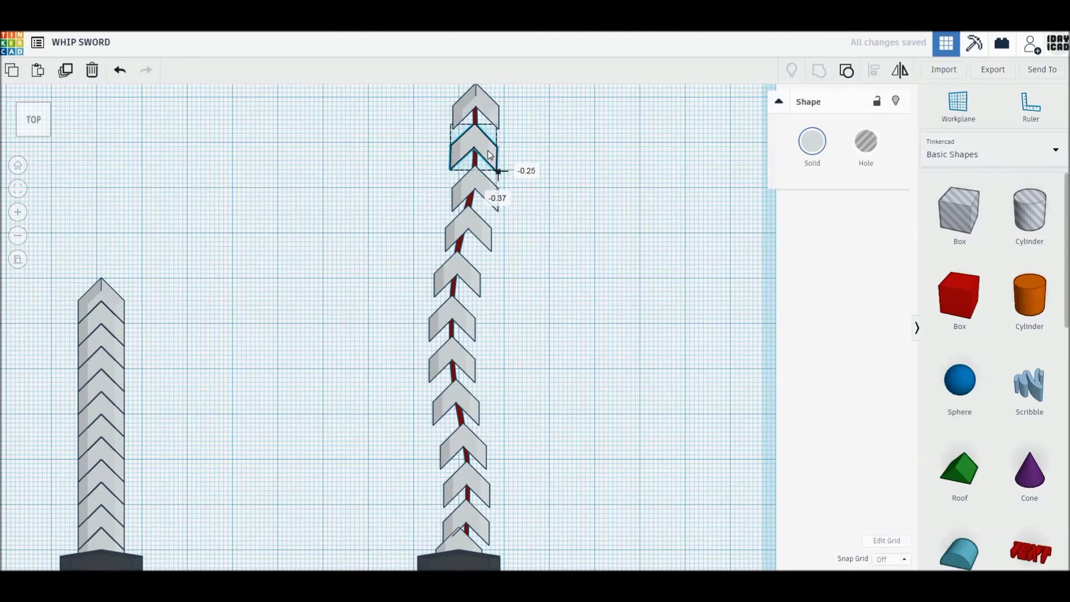
pyautogui.click(120, 70)
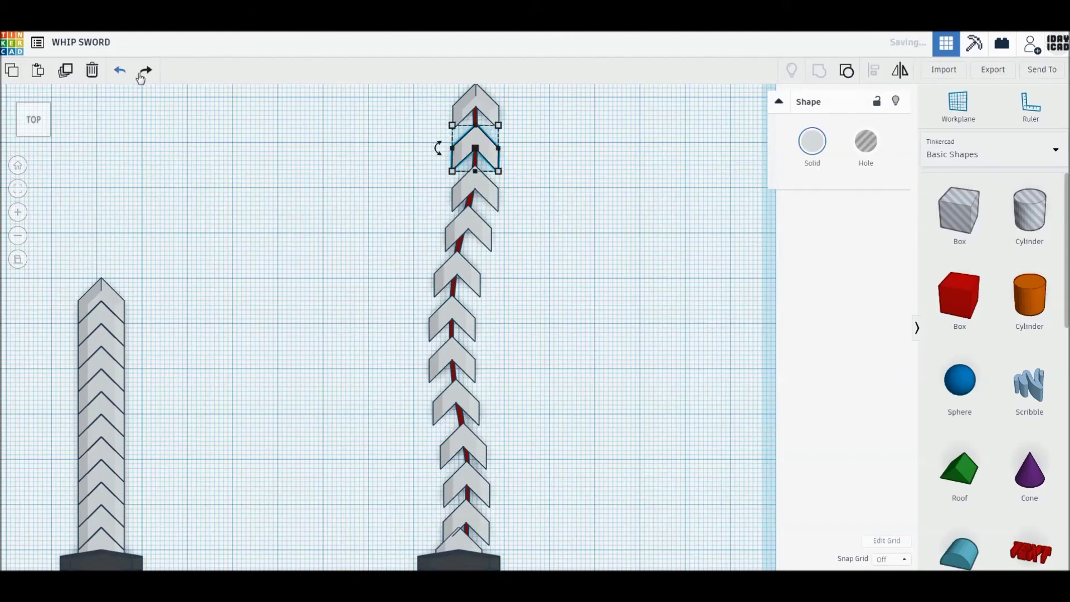
# Tilt the top chevron slightly and nudge it back into line.
pyautogui.click(475, 108)
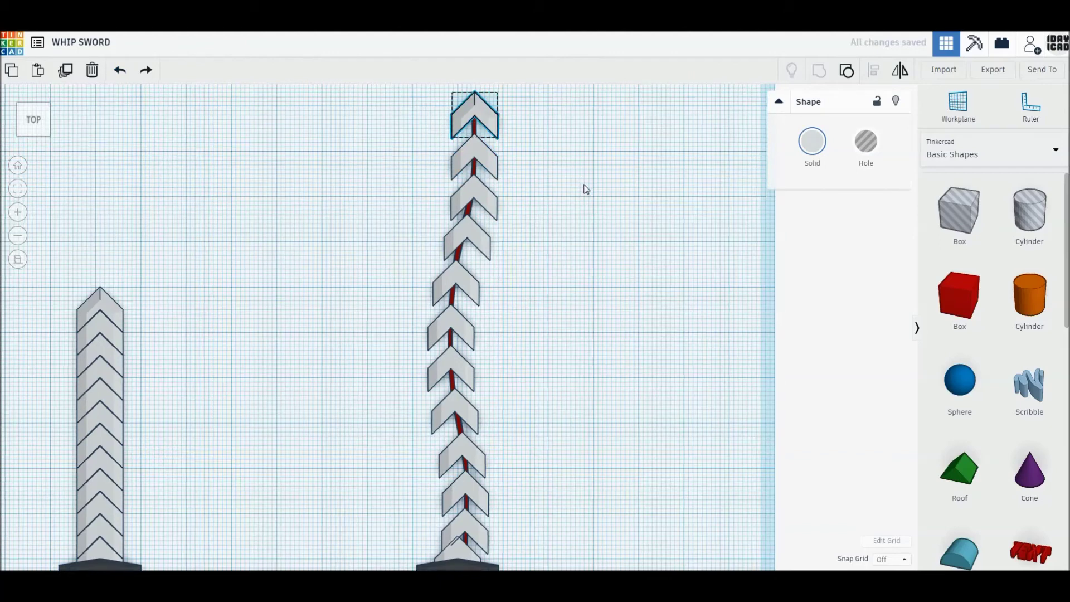
pyautogui.moveTo(396, 129); pyautogui.dragTo(305, 132)
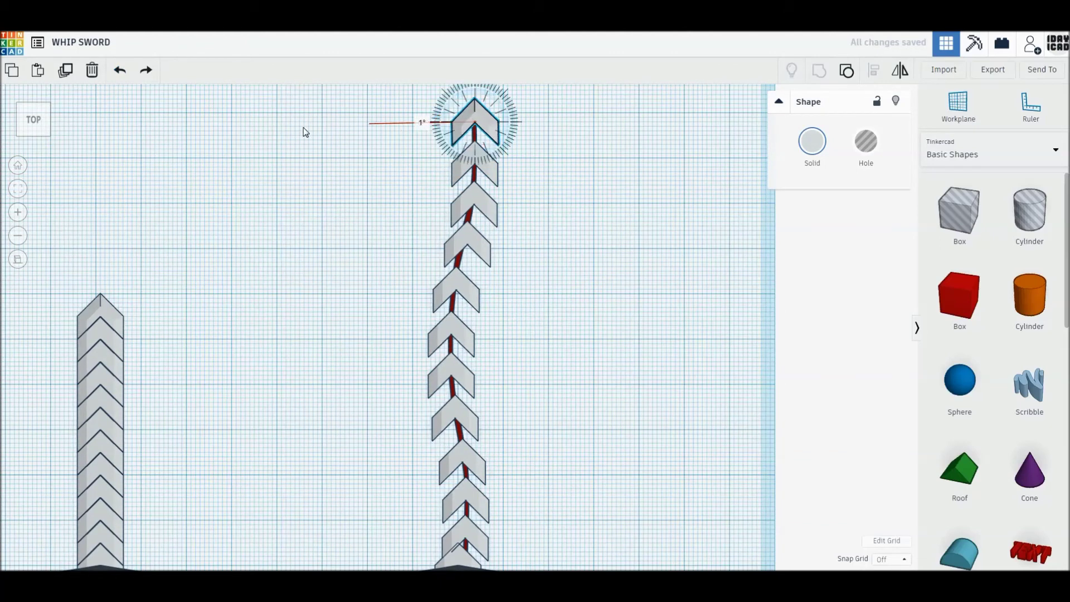
pyautogui.moveTo(594, 200); pyautogui.dragTo(496, 129)
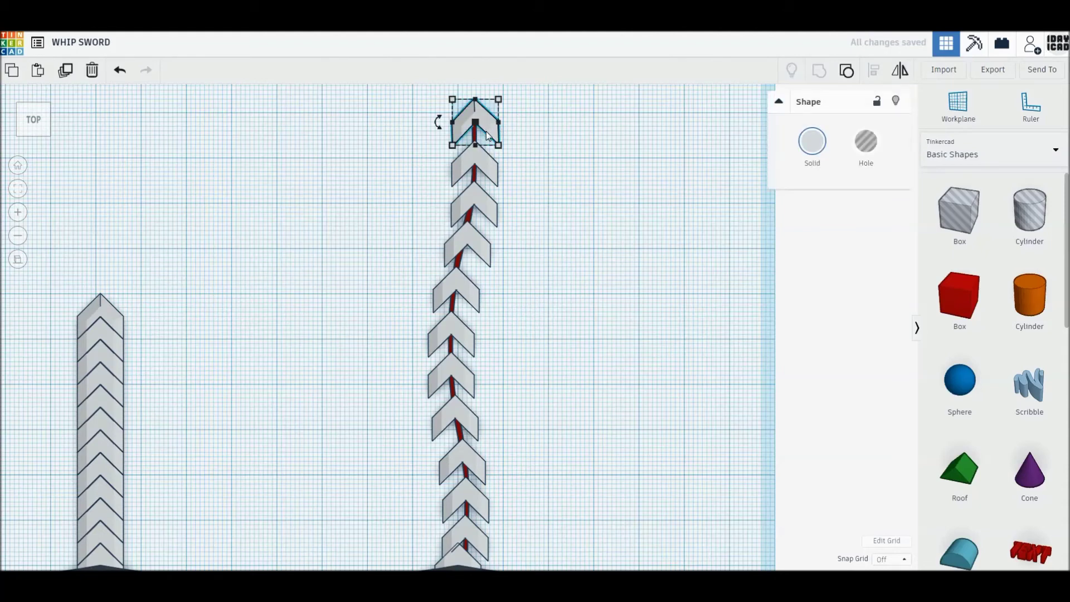
pyautogui.click(504, 130)
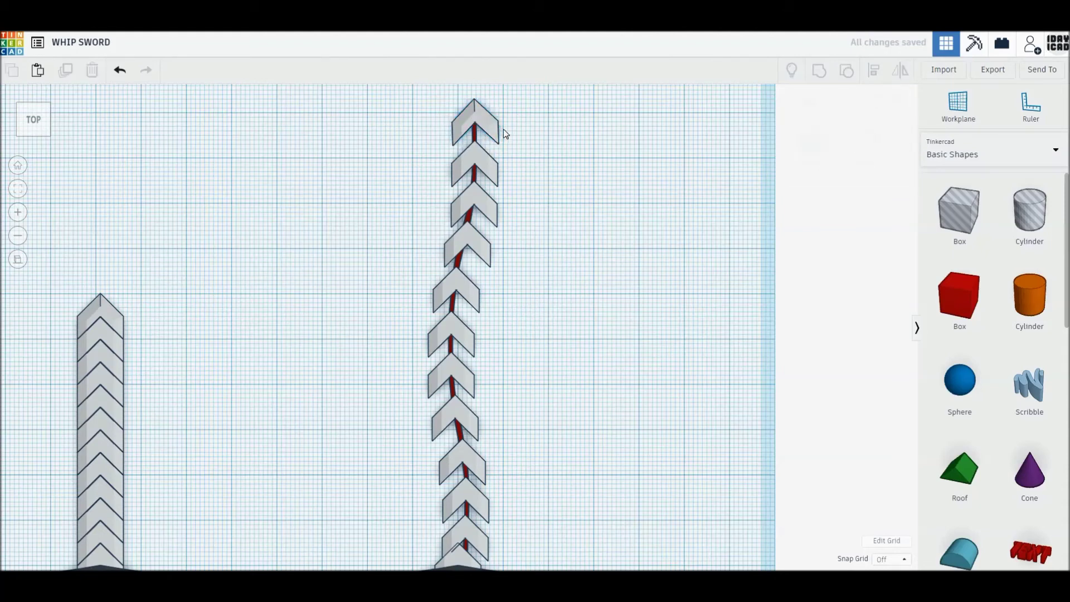
pyautogui.moveTo(480, 114); pyautogui.dragTo(484, 116)
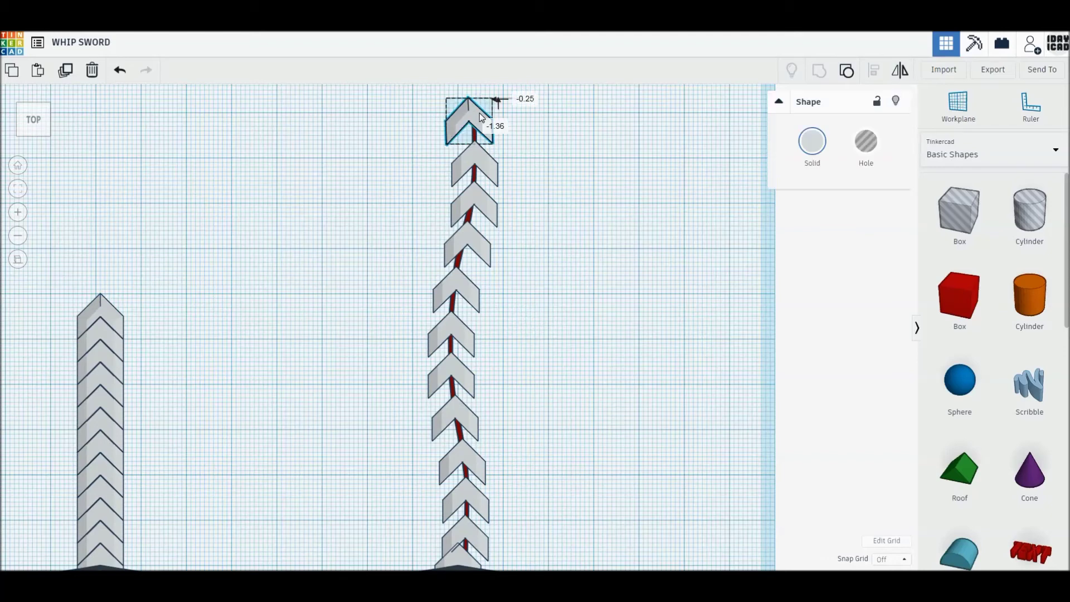
pyautogui.press('Right')
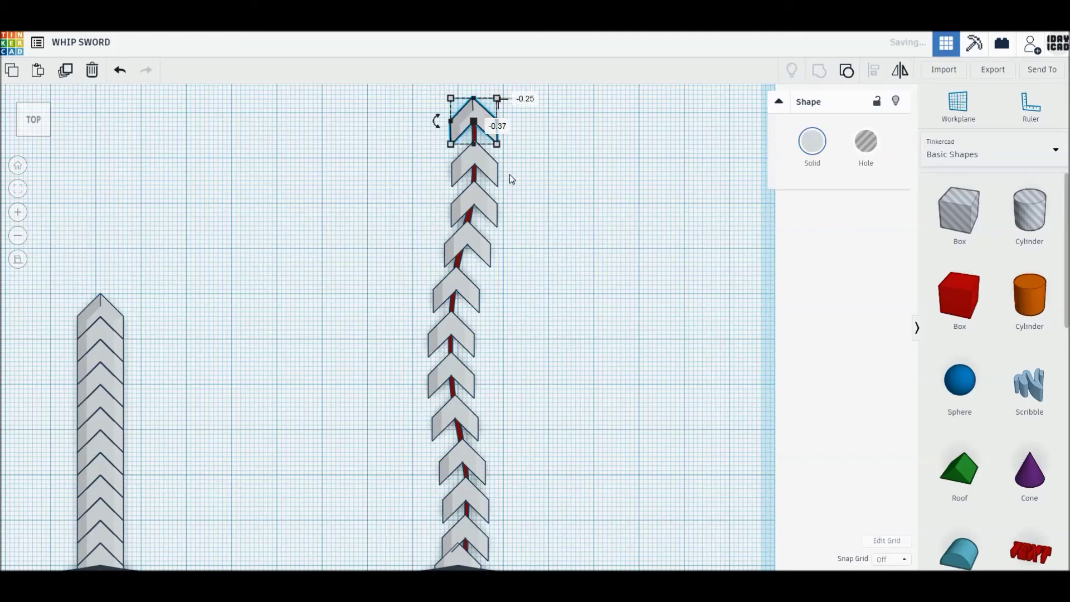
# Tilt the third chevron about 2° and shift it slightly up and left.
pyautogui.click(483, 204)
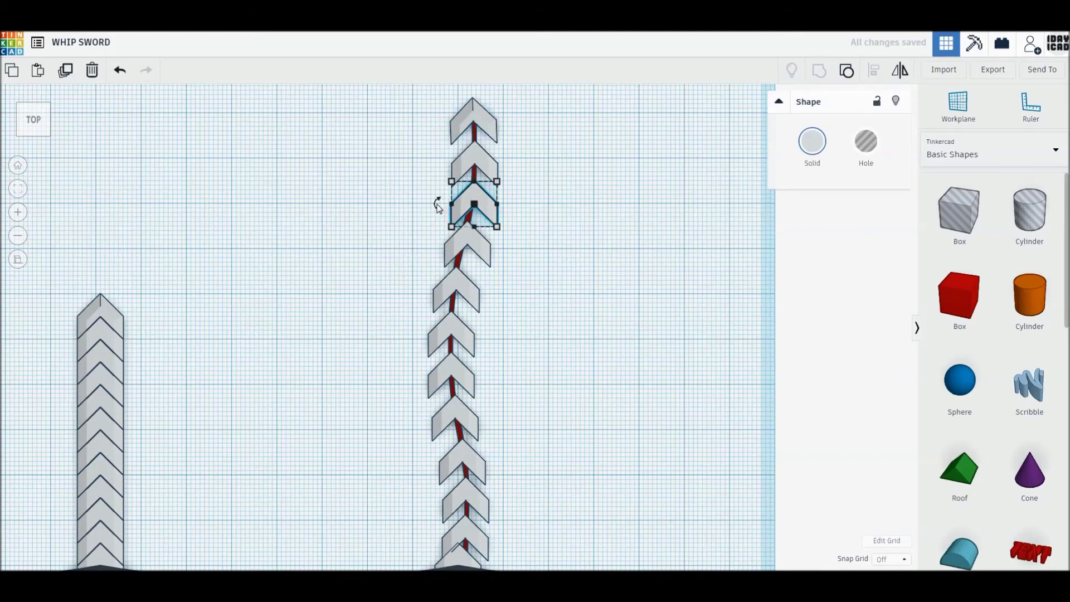
pyautogui.moveTo(438, 207); pyautogui.dragTo(342, 209)
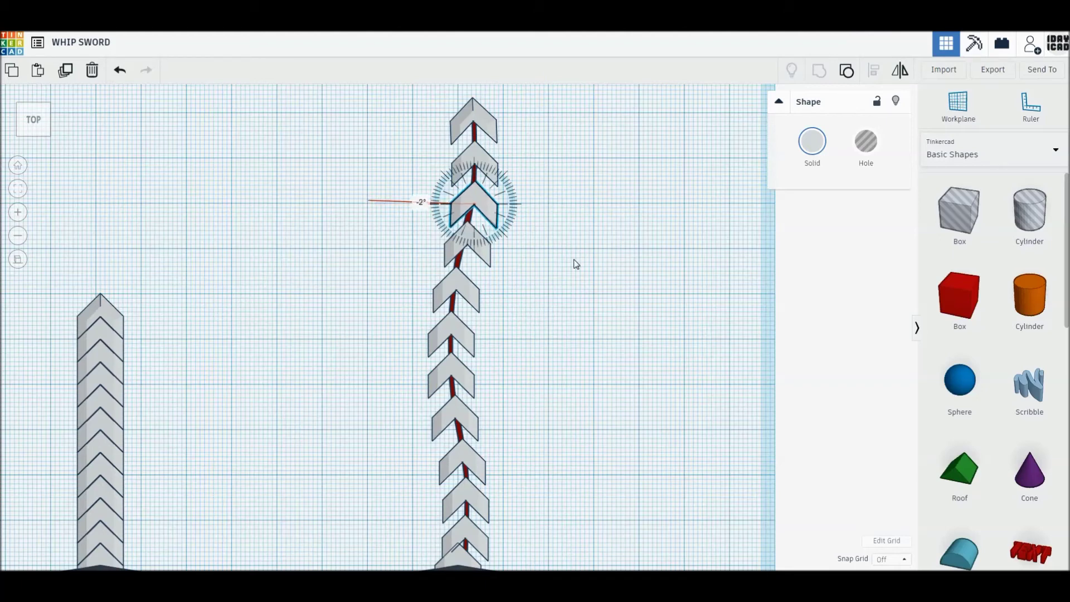
pyautogui.moveTo(342, 209); pyautogui.dragTo(339, 199)
pyautogui.click(496, 237)
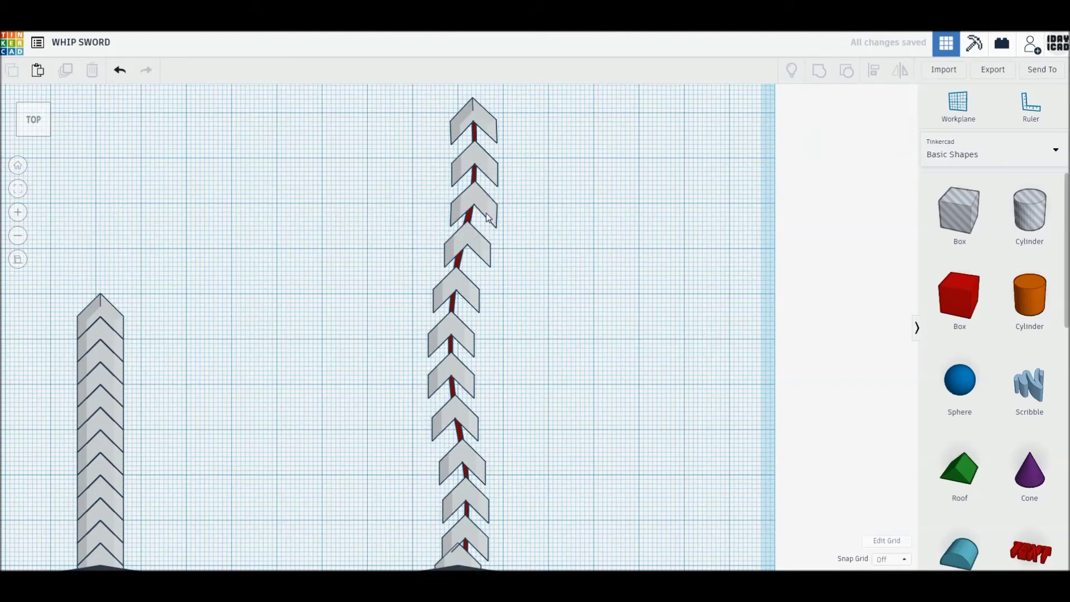
pyautogui.click(486, 213)
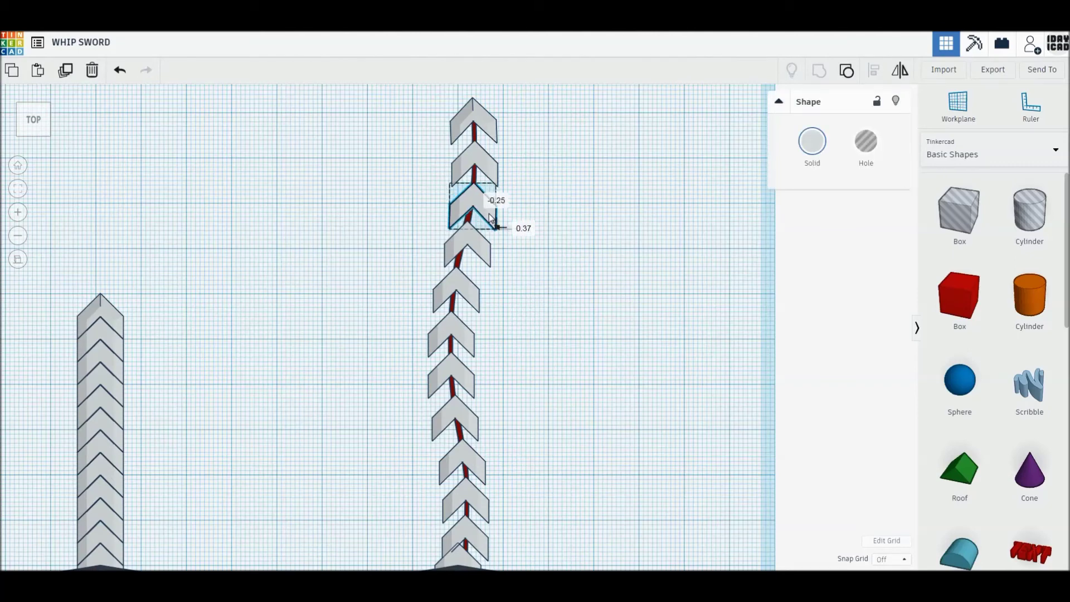
pyautogui.moveTo(437, 208)
pyautogui.mouseDown()
pyautogui.moveTo(375, 203)
pyautogui.moveTo(399, 206)
pyautogui.mouseUp()
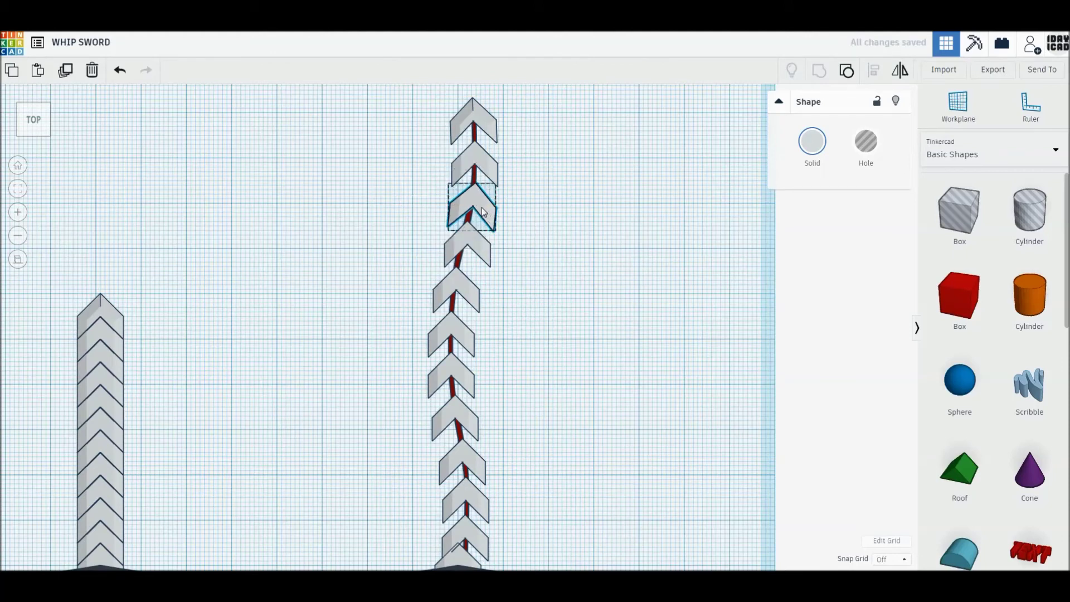
pyautogui.moveTo(483, 211); pyautogui.dragTo(485, 213)
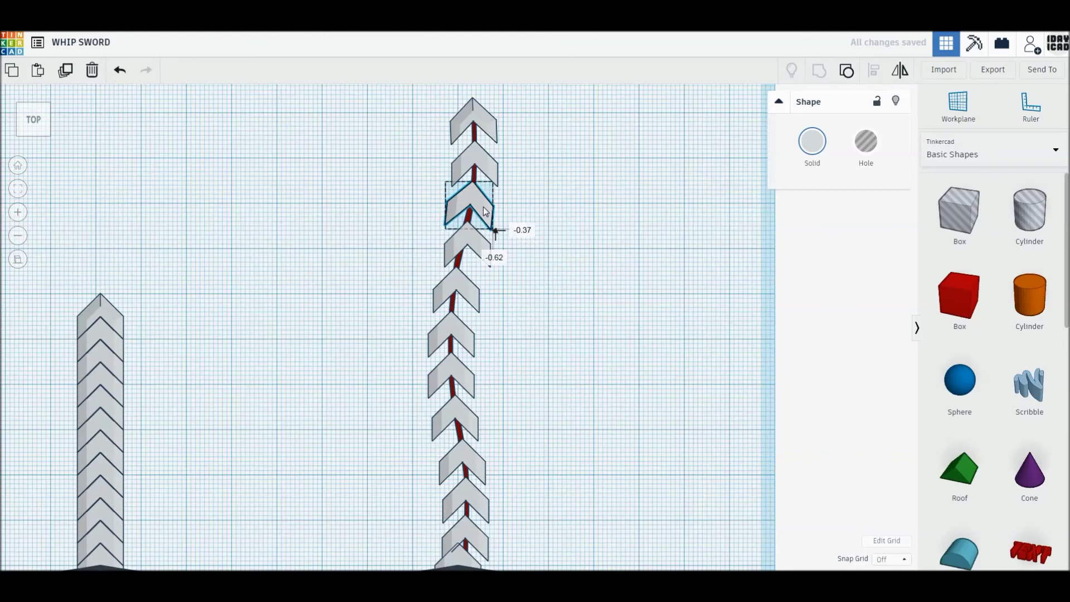
# Tilt the fourth chevron to the left and nudge it slightly left.
pyautogui.click(479, 246)
pyautogui.moveTo(431, 243); pyautogui.dragTo(350, 213)
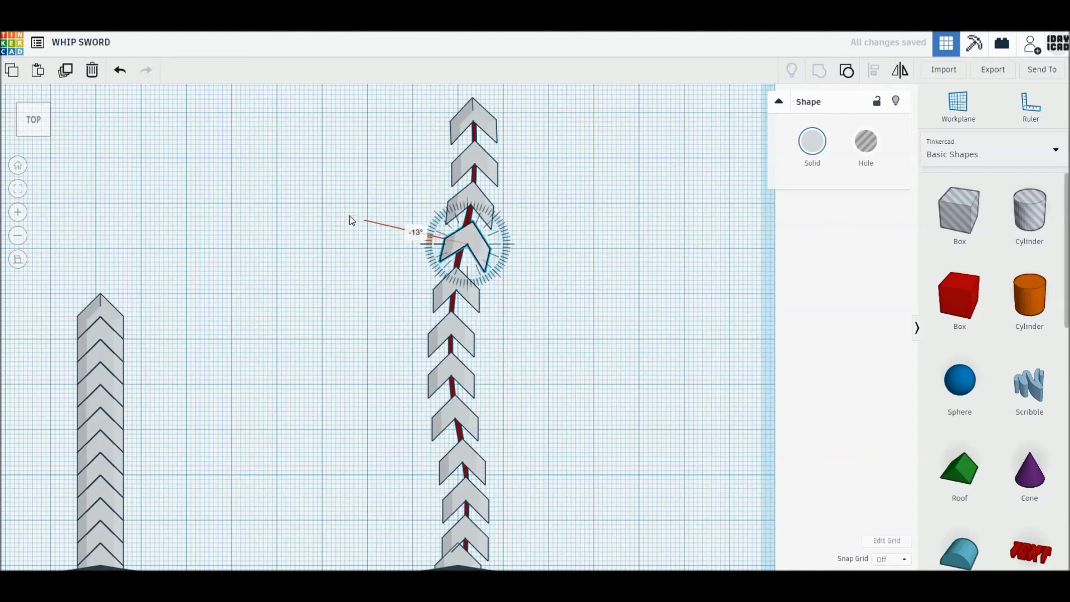
pyautogui.click(583, 277)
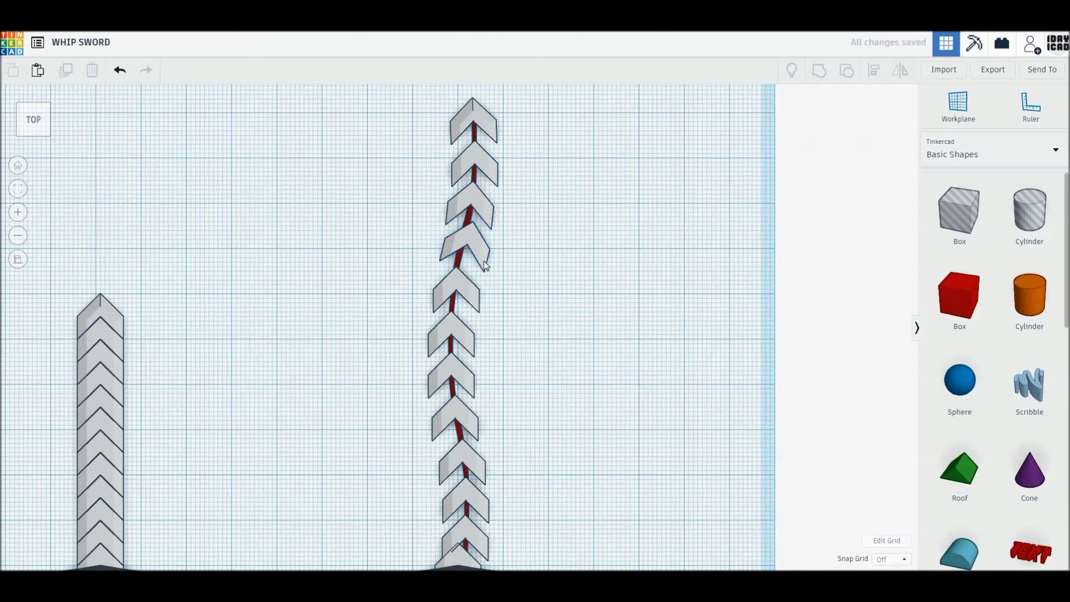
pyautogui.click(478, 250)
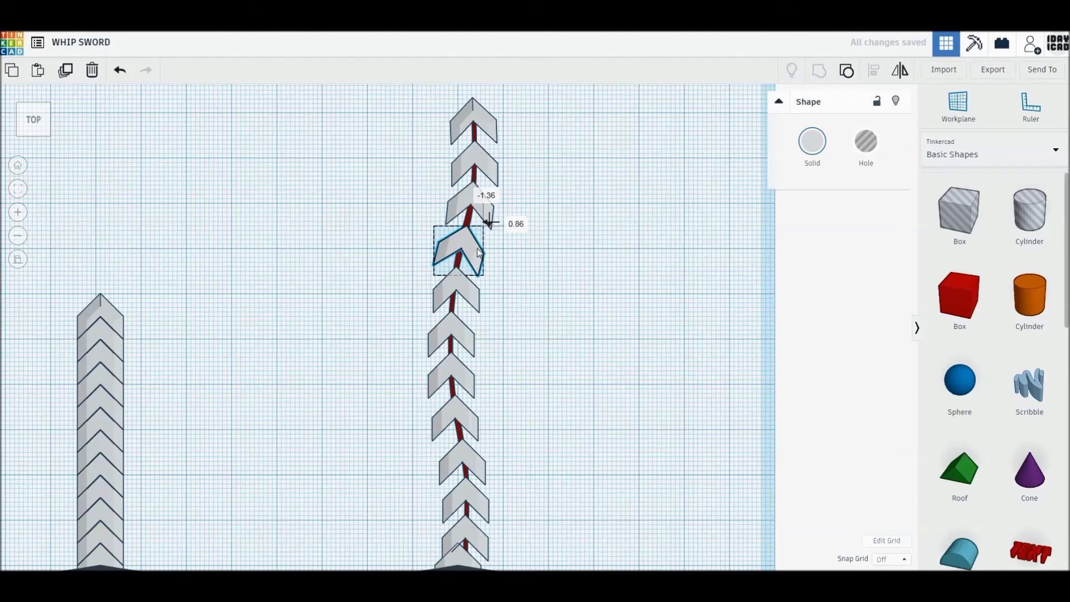
pyautogui.moveTo(477, 247); pyautogui.dragTo(476, 248)
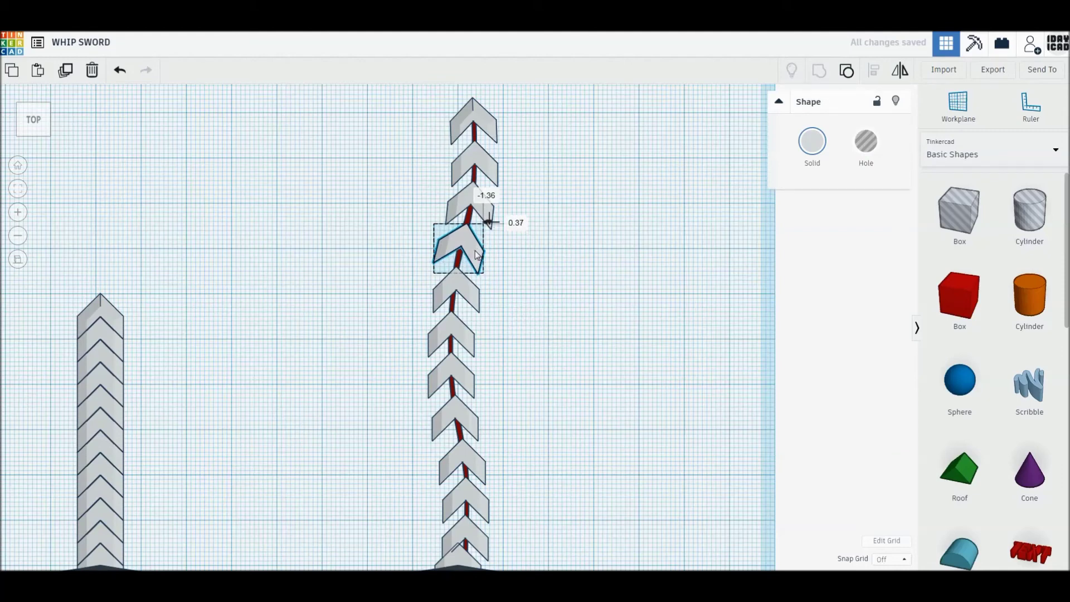
# Tilt the fifth chevron by -7° and a lower chevron by about 2°.
pyautogui.click(468, 297)
pyautogui.moveTo(418, 292); pyautogui.dragTo(335, 278)
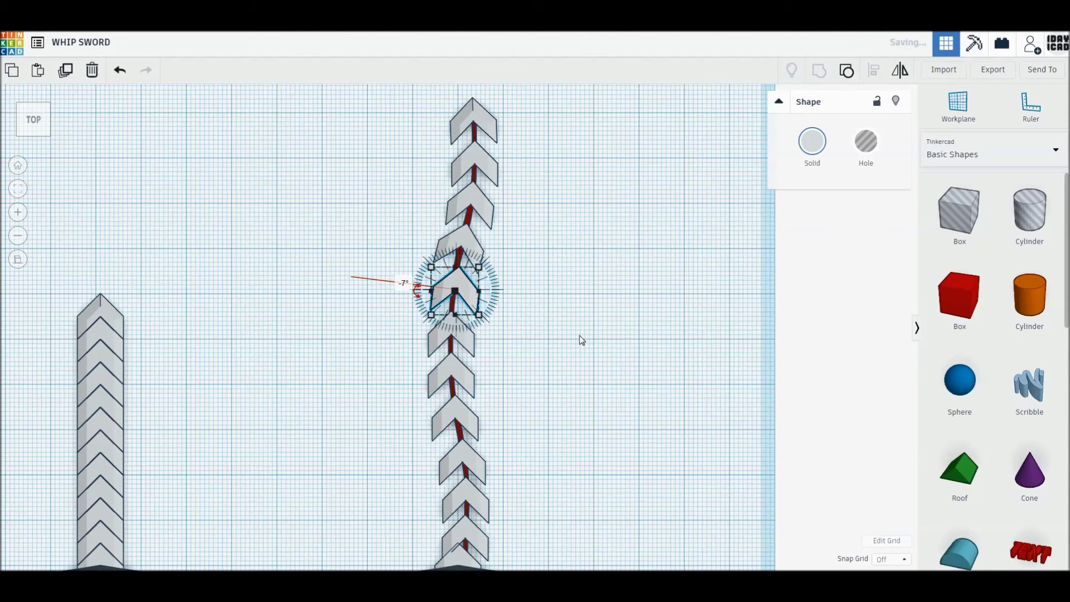
pyautogui.click(580, 341)
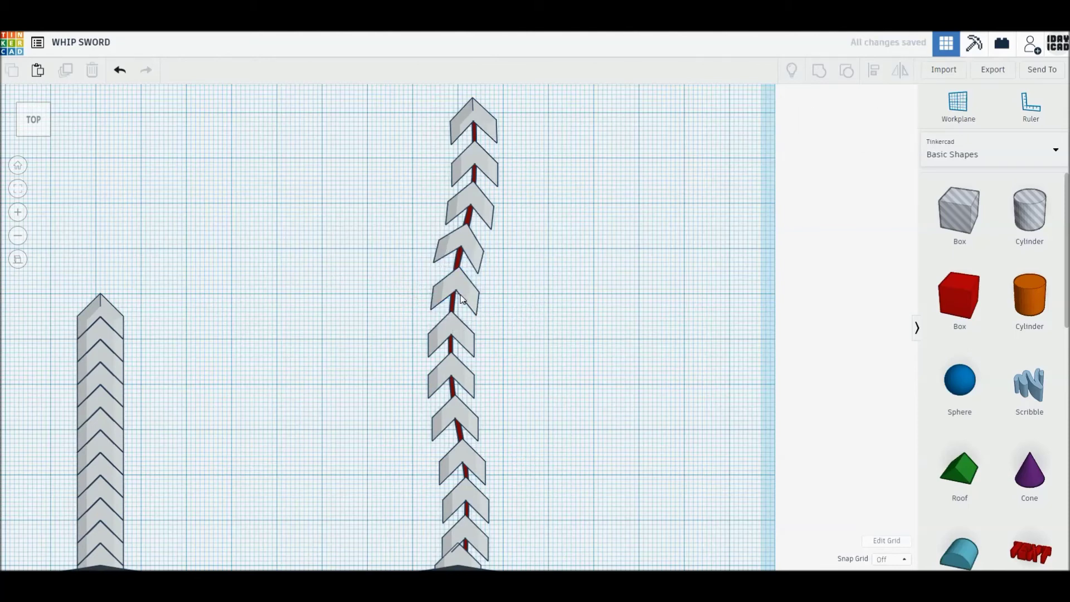
pyautogui.moveTo(461, 299); pyautogui.dragTo(464, 298)
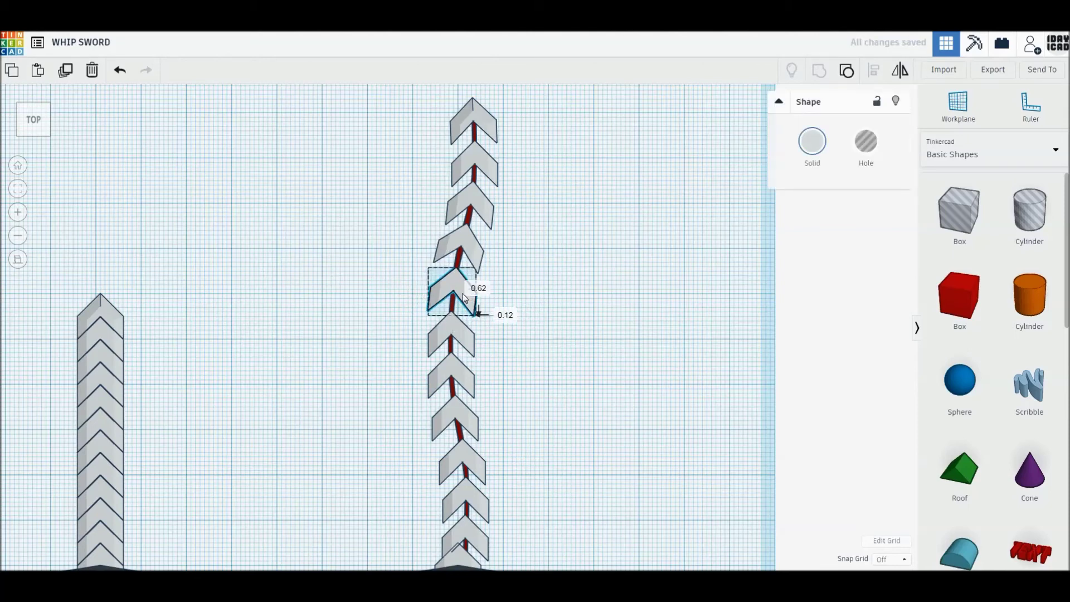
pyautogui.moveTo(464, 298)
pyautogui.mouseDown()
pyautogui.moveTo(468, 383)
pyautogui.moveTo(324, 384)
pyautogui.mouseUp()
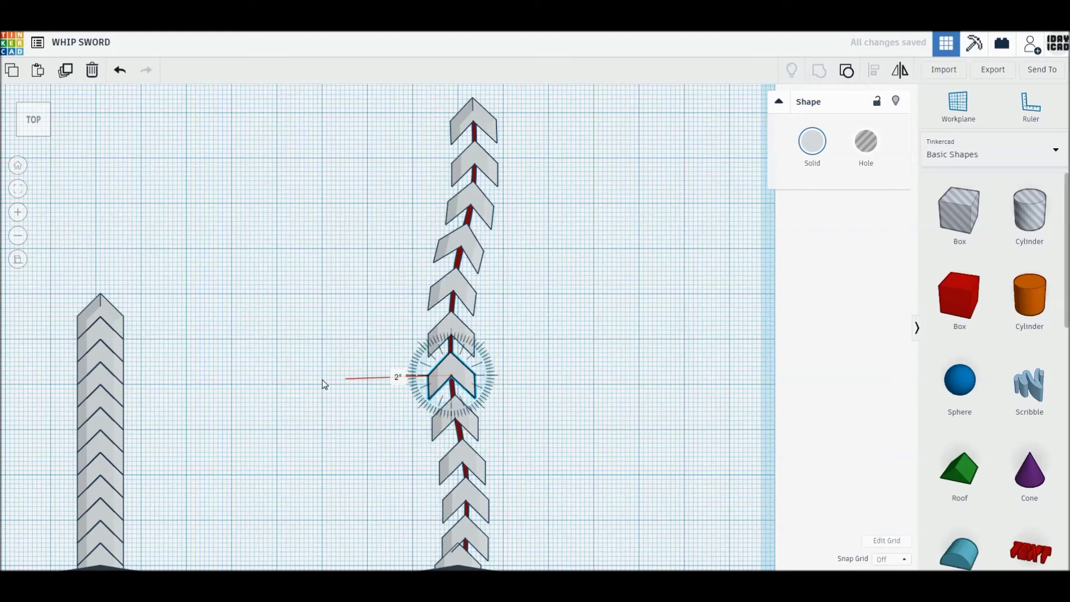
pyautogui.click(483, 417)
# Tilt a lower-half chevron by 5° and bring both sword hilts into view.
pyautogui.click(474, 424)
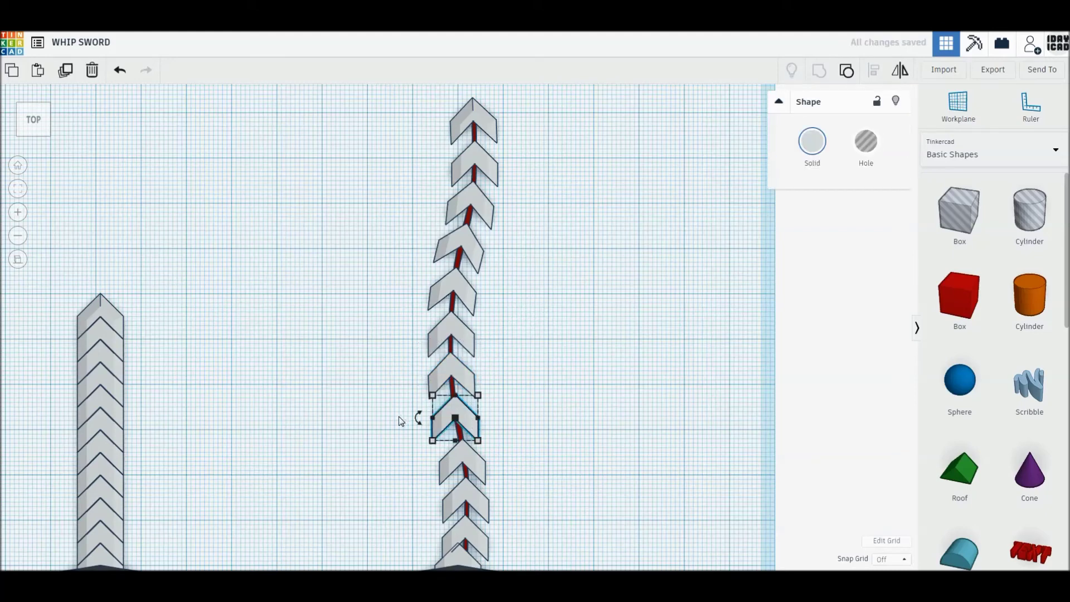
pyautogui.moveTo(418, 417); pyautogui.dragTo(327, 438)
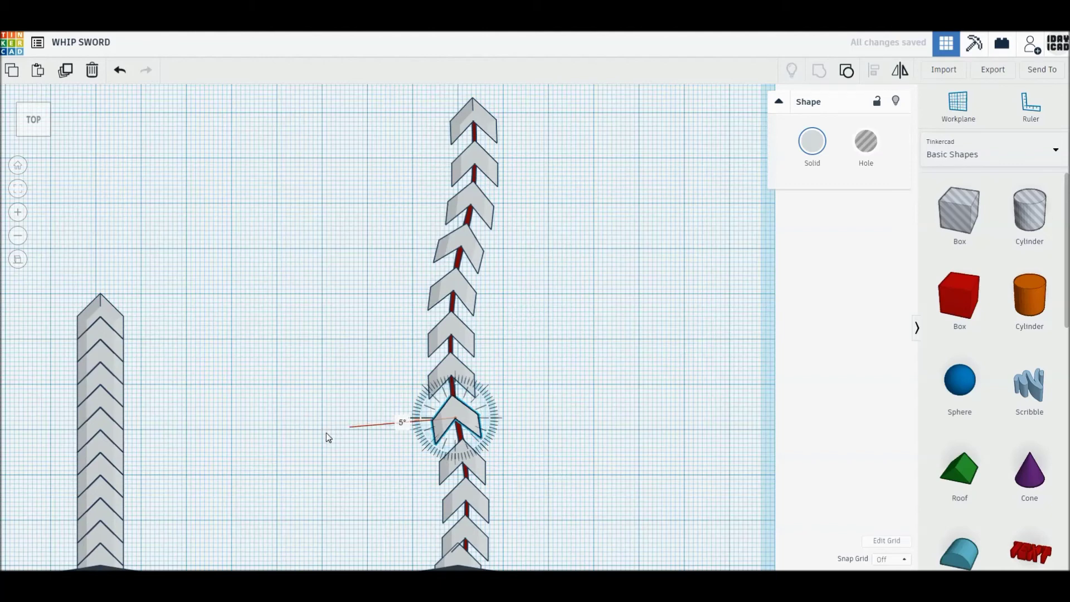
pyautogui.click(502, 430)
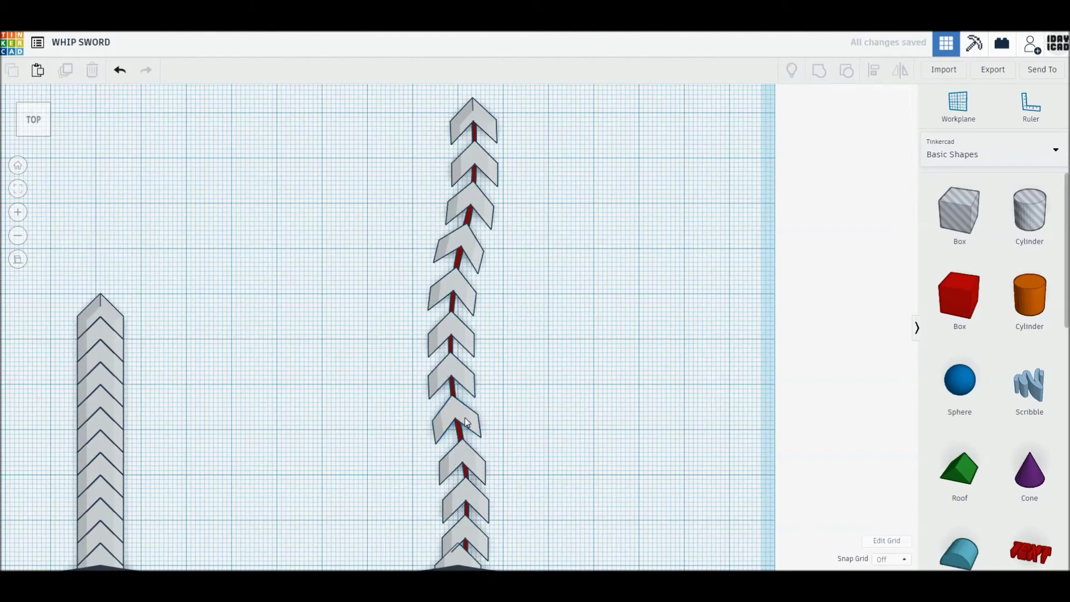
pyautogui.click(465, 416)
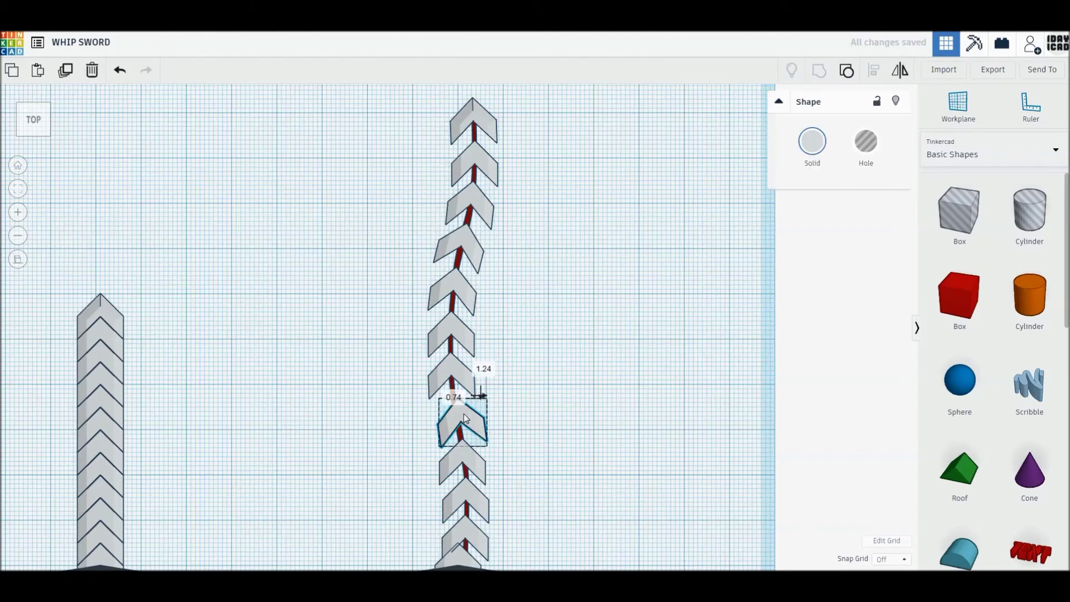
pyautogui.click(514, 419)
pyautogui.moveTo(514, 419)
pyautogui.mouseDown(button='middle')
pyautogui.moveTo(574, 423)
pyautogui.moveTo(579, 348)
pyautogui.mouseUp(button='middle')
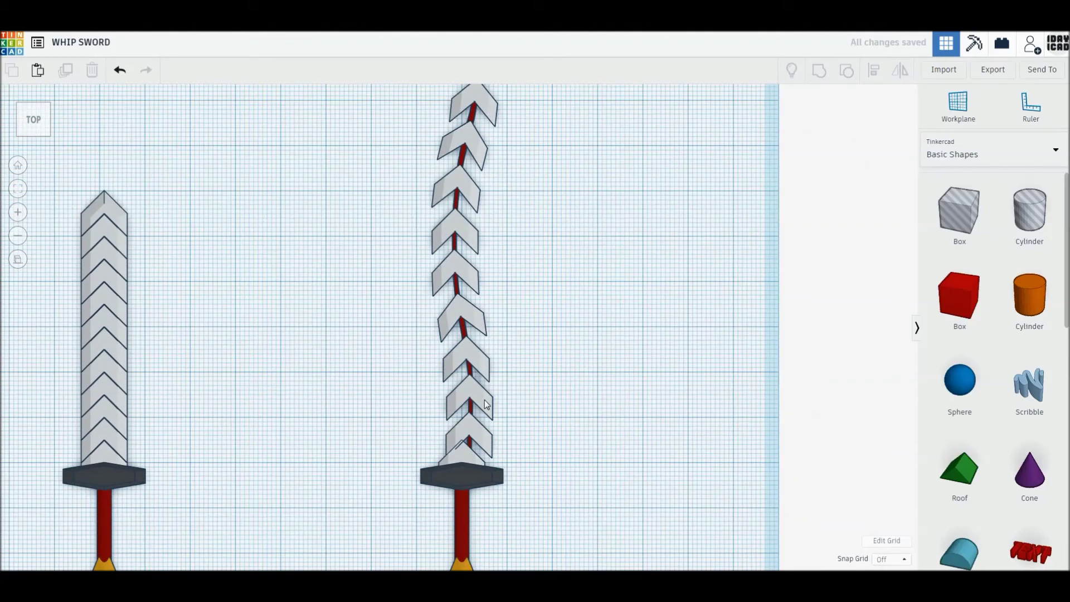
# Tilt a lower whip chevron about 1° and shift it slightly sideways.
pyautogui.scroll(2, 486, 402)
pyautogui.click(486, 383)
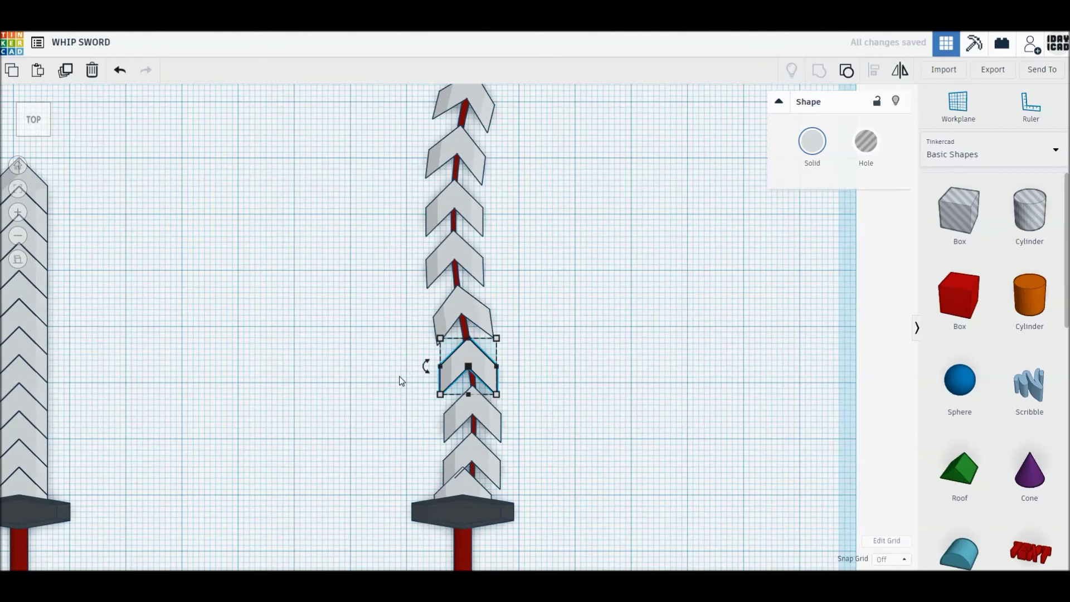
pyautogui.moveTo(427, 369)
pyautogui.mouseDown()
pyautogui.moveTo(346, 366)
pyautogui.moveTo(334, 384)
pyautogui.mouseUp()
pyautogui.click(643, 419)
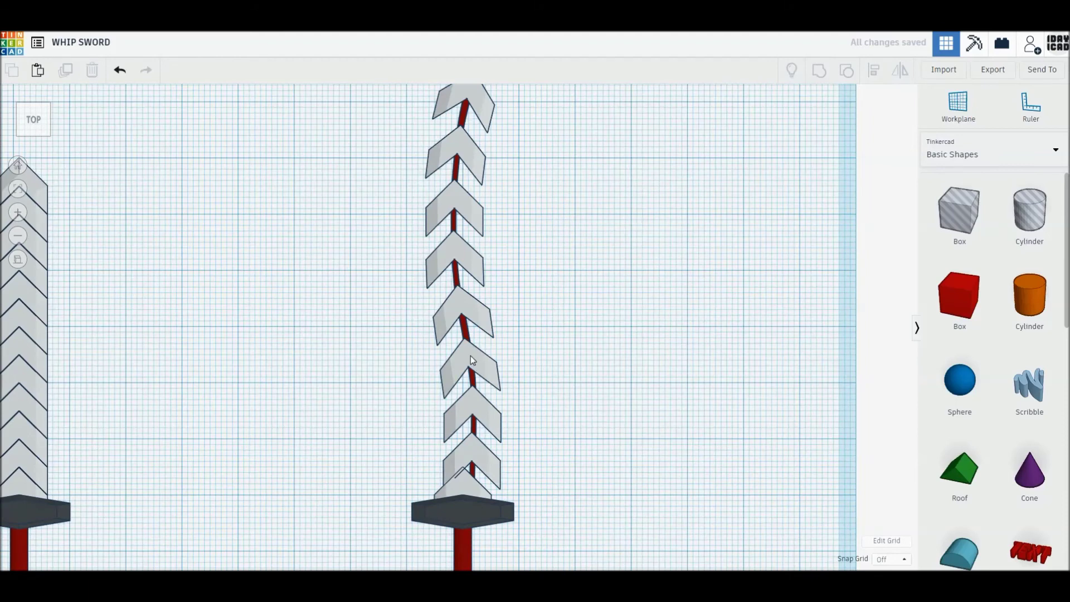
pyautogui.moveTo(470, 353); pyautogui.dragTo(474, 361)
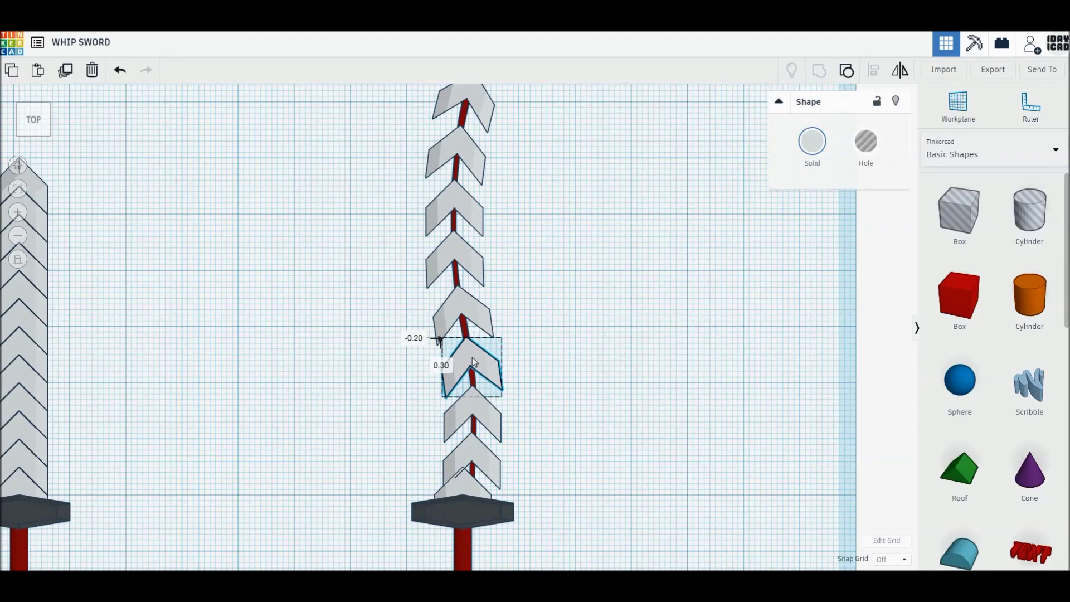
pyautogui.click(523, 416)
# Place the lowest chevron at the blade base above the guard and select the guard area.
pyautogui.click(486, 412)
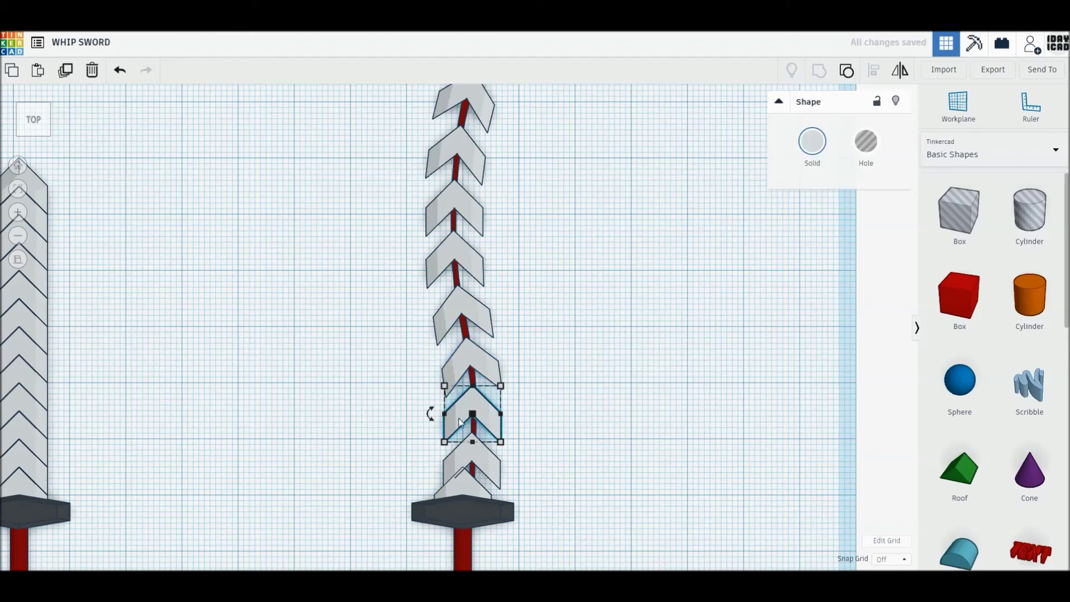
pyautogui.moveTo(480, 414); pyautogui.dragTo(477, 405)
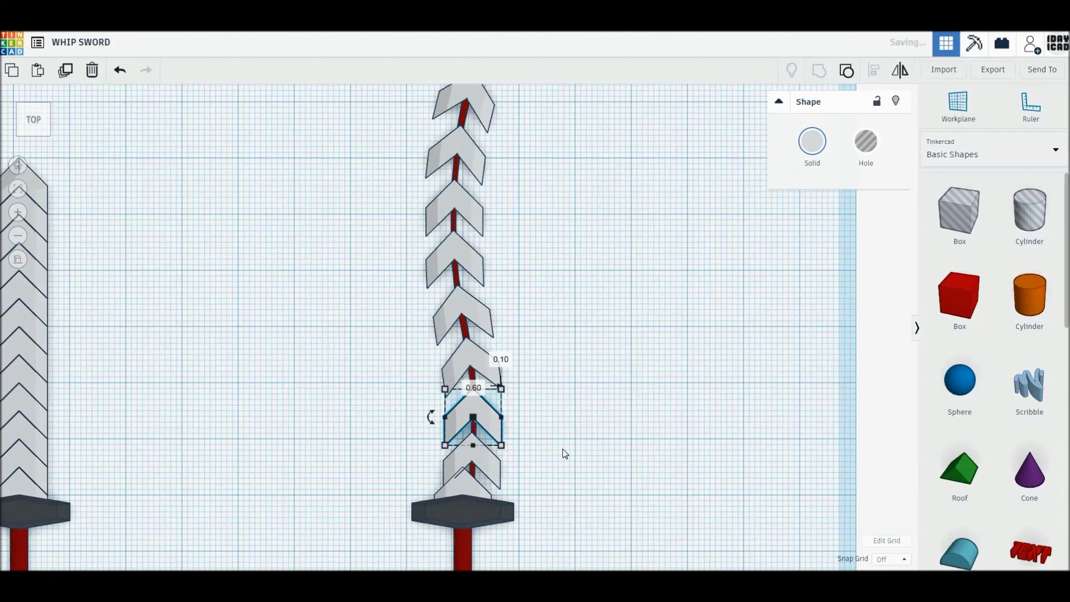
pyautogui.click(564, 451)
pyautogui.moveTo(564, 452); pyautogui.dragTo(583, 362, button='middle')
pyautogui.moveTo(534, 521); pyautogui.dragTo(494, 395)
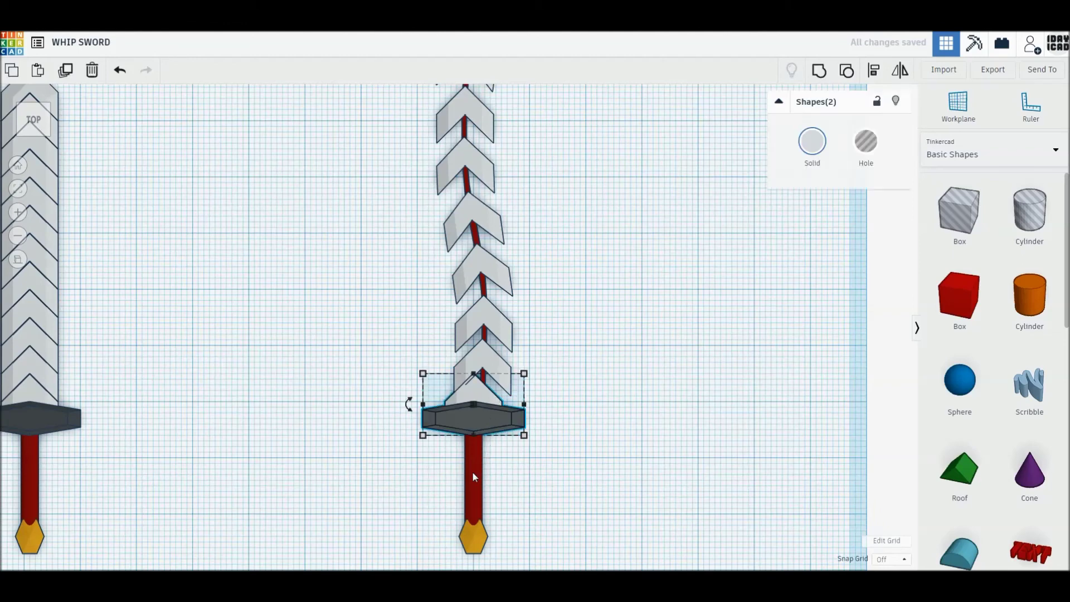
# Fit the whip sword's guard, handle and pommel snugly under the lowest chevron.
pyautogui.keyDown('shift'); pyautogui.click(480, 393); pyautogui.keyUp('shift')
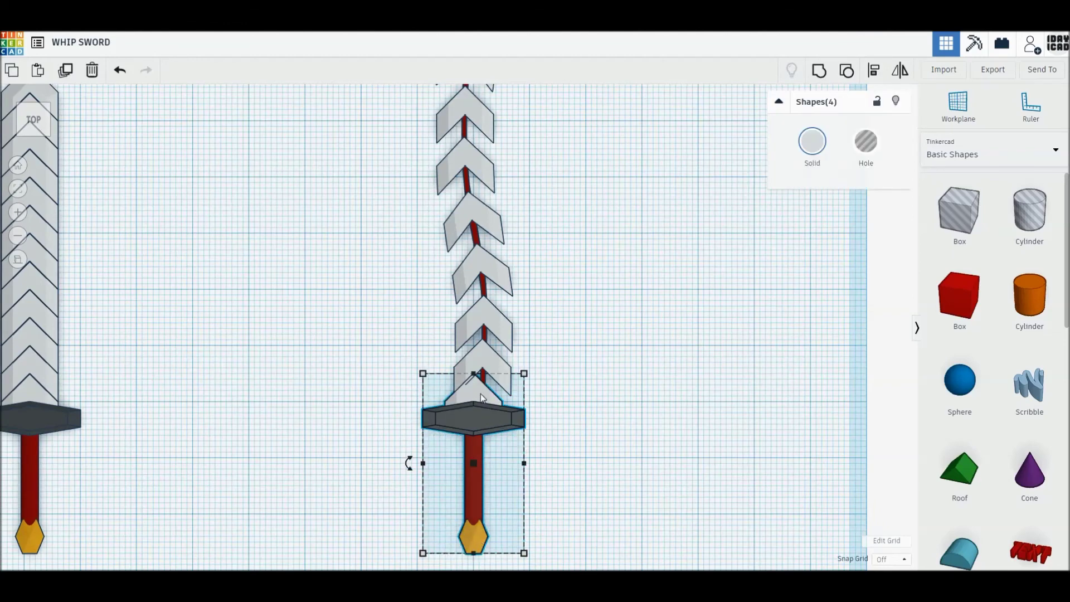
pyautogui.moveTo(479, 404)
pyautogui.mouseDown()
pyautogui.moveTo(487, 434)
pyautogui.moveTo(487, 409)
pyautogui.mouseUp()
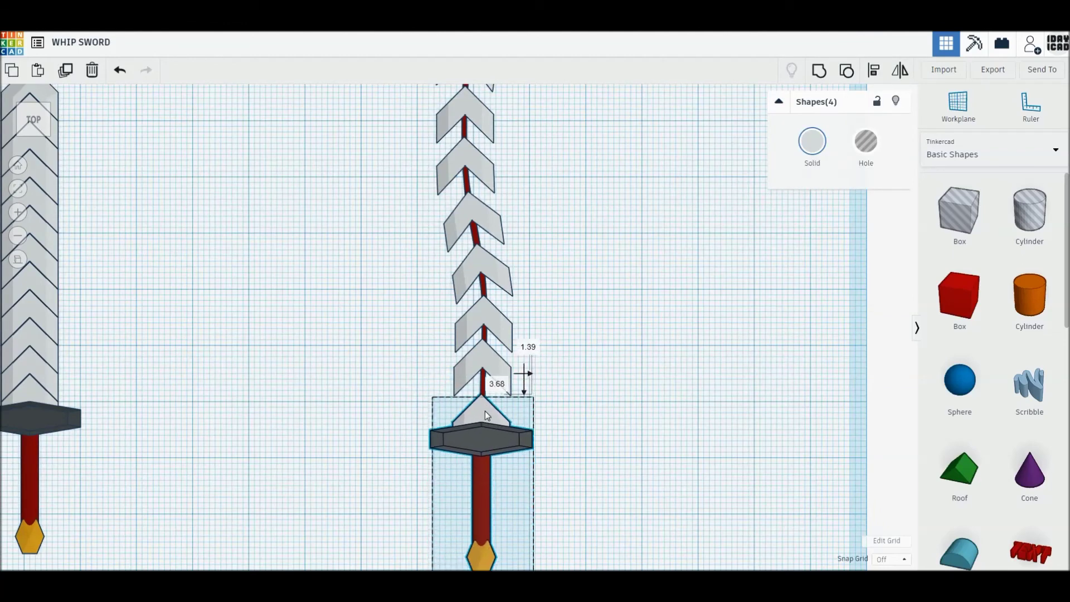
pyautogui.moveTo(487, 409); pyautogui.dragTo(486, 407)
pyautogui.click(615, 427)
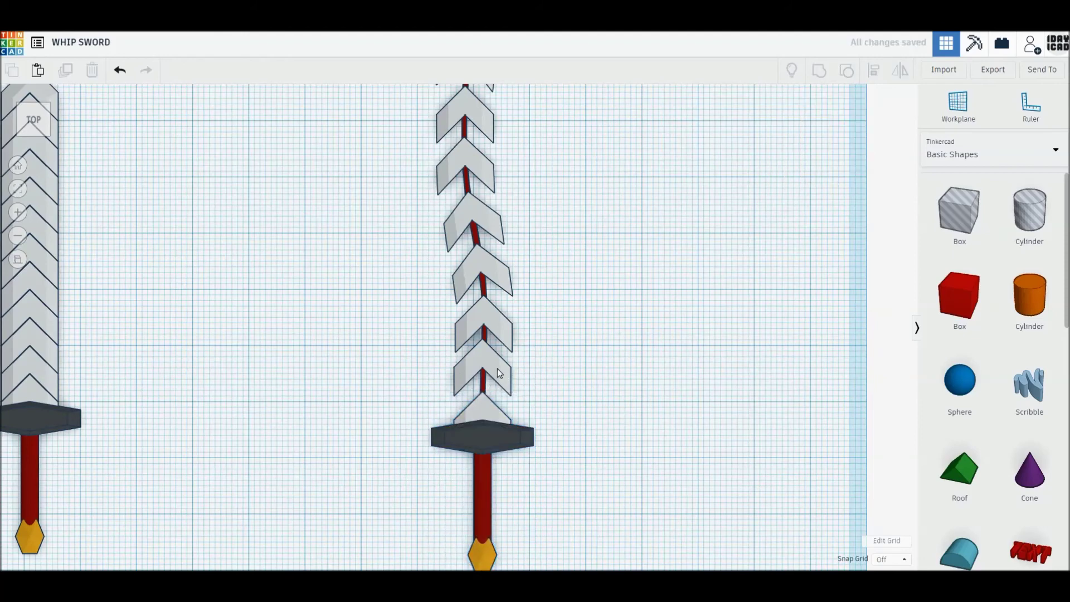
# Give one whip chevron a slight tilt and zoom out to the whole sword.
pyautogui.click(500, 374)
pyautogui.moveTo(437, 367)
pyautogui.mouseDown()
pyautogui.moveTo(365, 370)
pyautogui.moveTo(379, 375)
pyautogui.mouseUp()
pyautogui.moveTo(483, 359); pyautogui.dragTo(487, 366)
pyautogui.click(584, 379)
pyautogui.scroll(-4, 593, 397)
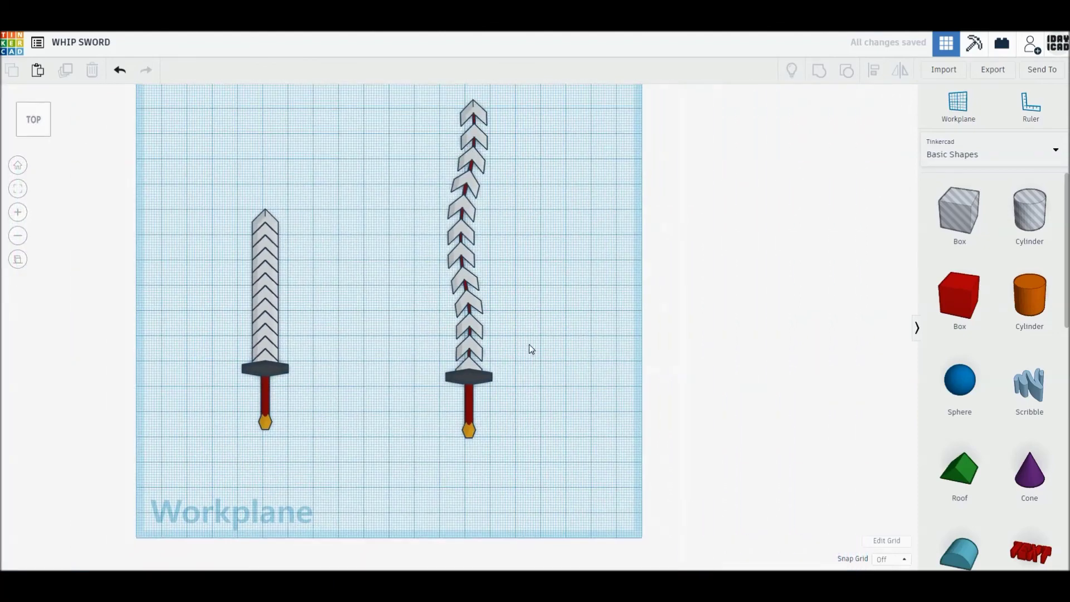
pyautogui.moveTo(403, 129); pyautogui.dragTo(605, 529)
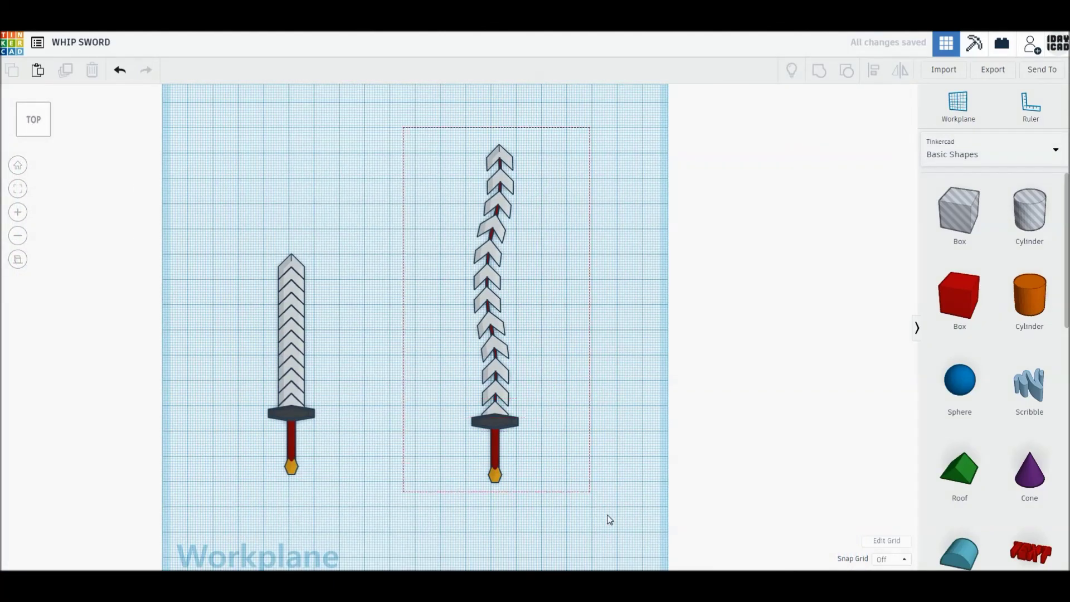
# Align the whip sword's pieces and rotate the whole whip sword -45°.
pyautogui.hotkey('ctrl', 'Down')
pyautogui.hotkey('ctrl', 'Down')
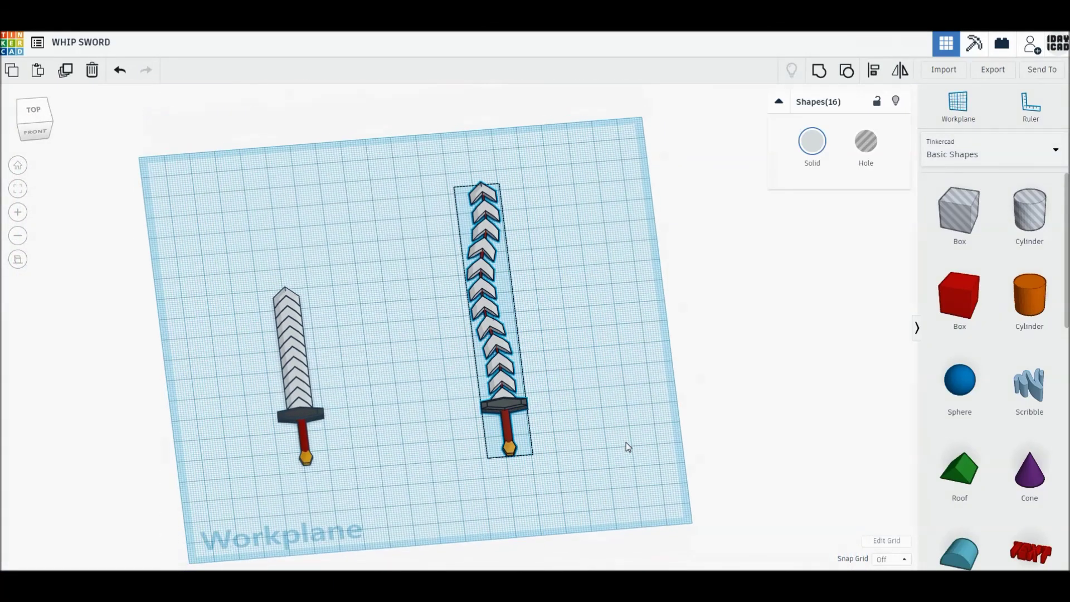
pyautogui.hotkey('ctrl', 'Down')
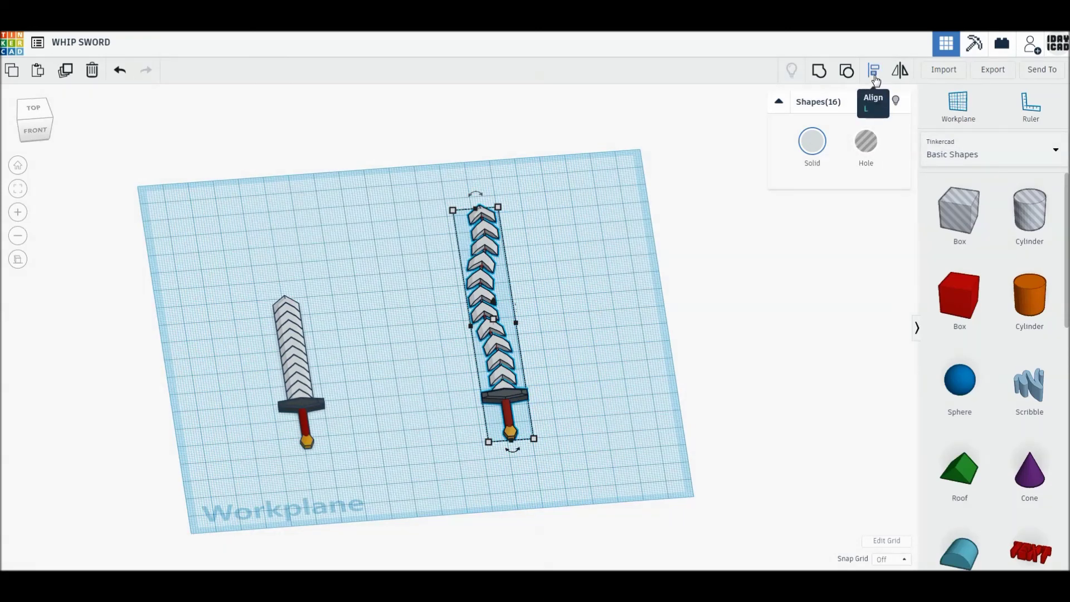
pyautogui.click(874, 78)
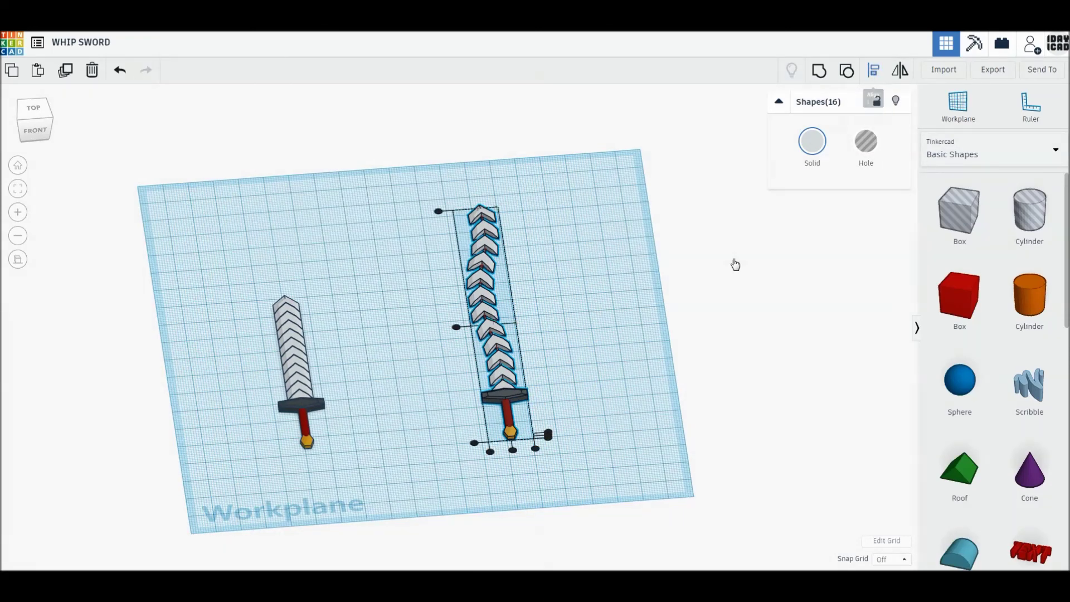
pyautogui.click(548, 435)
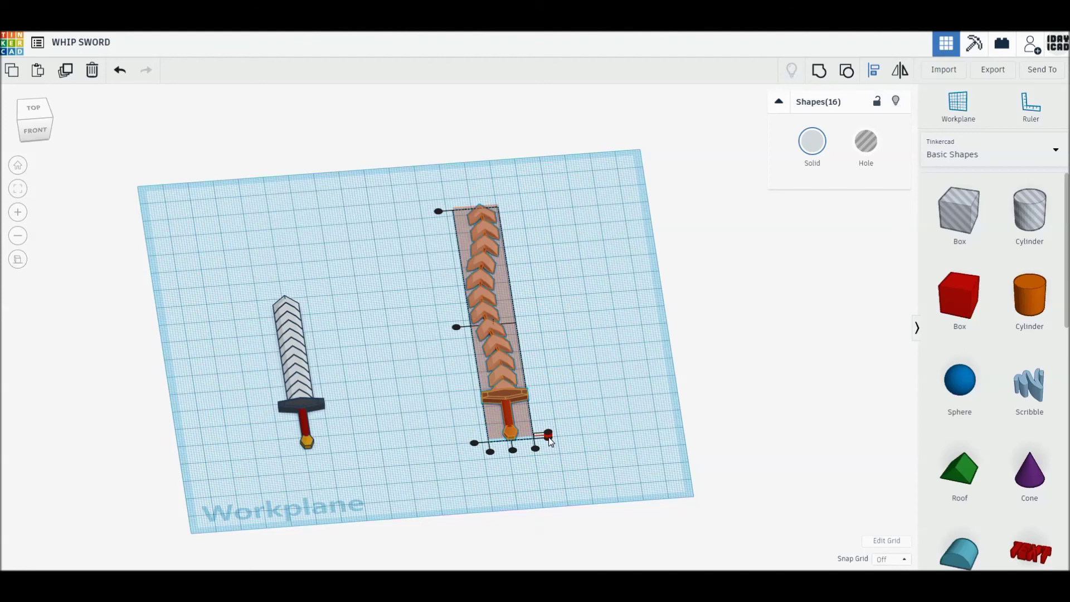
pyautogui.click(608, 443)
pyautogui.moveTo(405, 172); pyautogui.dragTo(627, 483)
pyautogui.moveTo(513, 453); pyautogui.dragTo(624, 390)
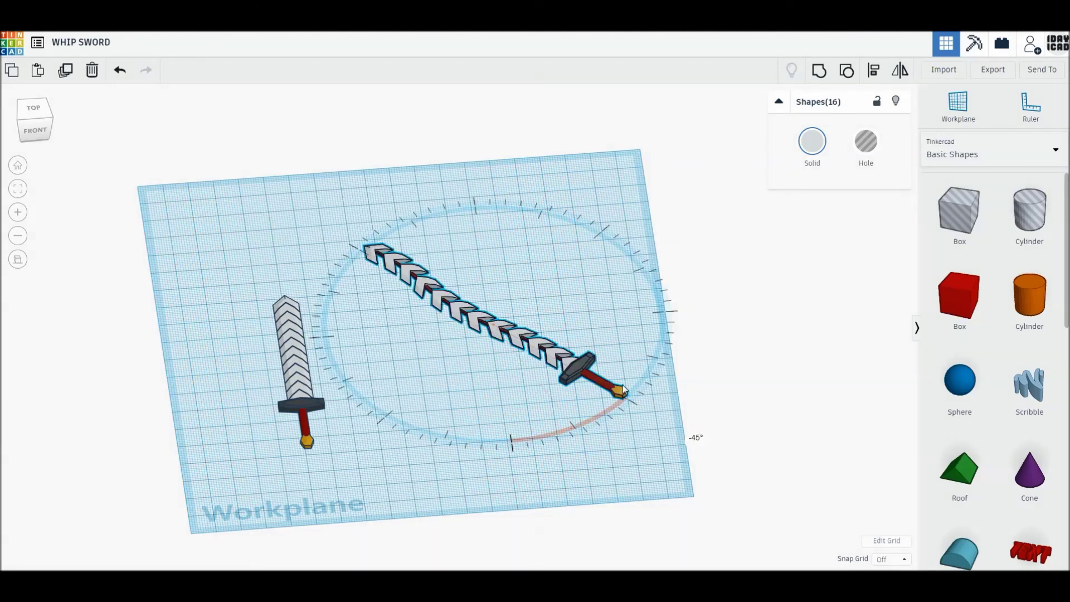
pyautogui.moveTo(623, 390); pyautogui.dragTo(623, 390)
# Rotate the straight sword to 22.5° so the two swords cross.
pyautogui.moveTo(348, 491); pyautogui.dragTo(229, 280)
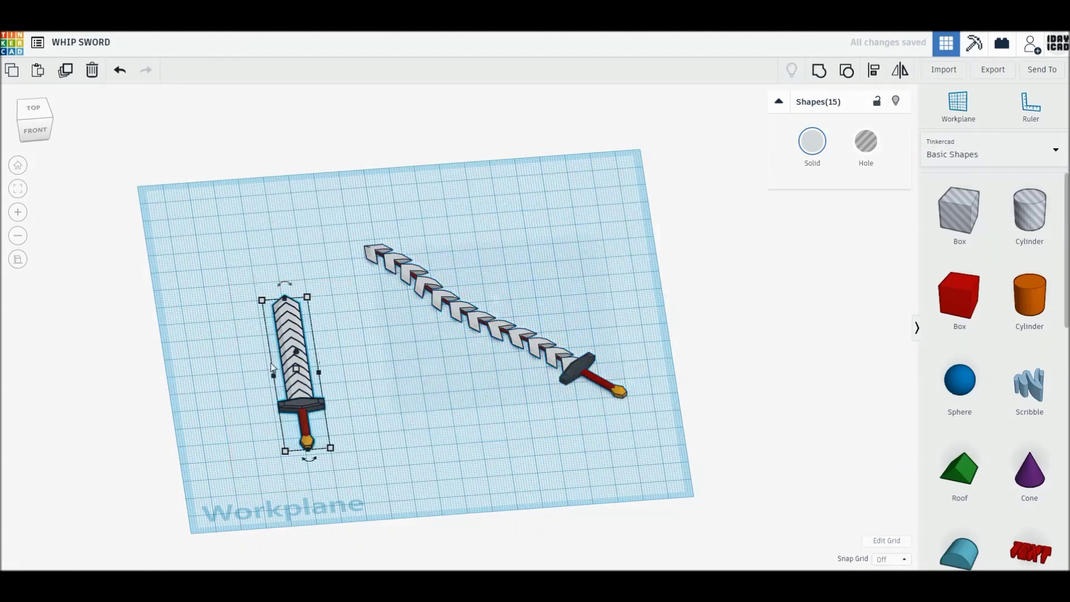
pyautogui.moveTo(309, 458); pyautogui.dragTo(238, 432)
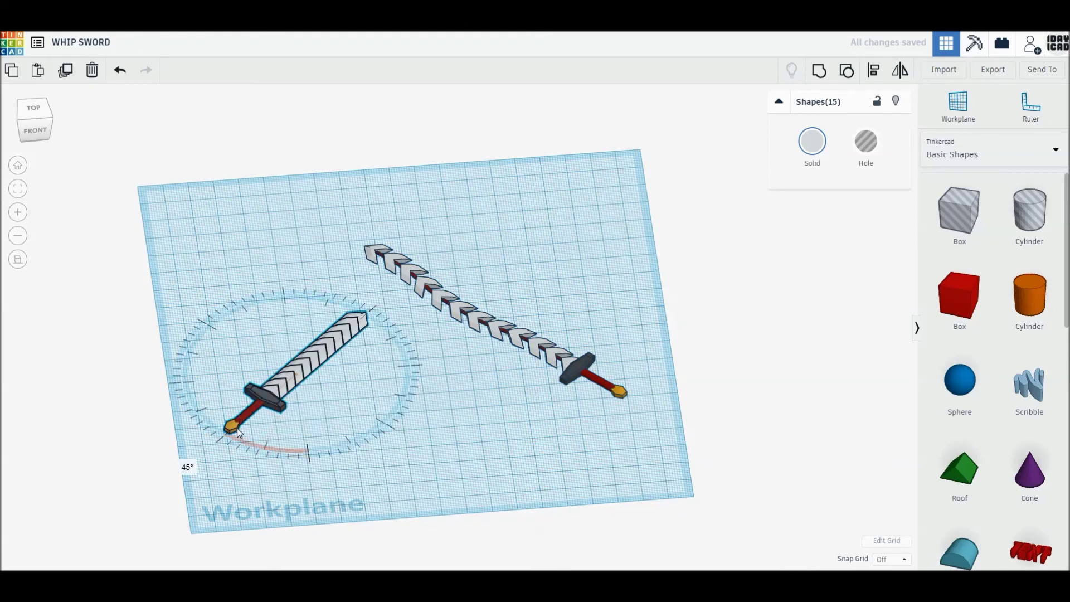
pyautogui.moveTo(263, 440); pyautogui.dragTo(269, 441)
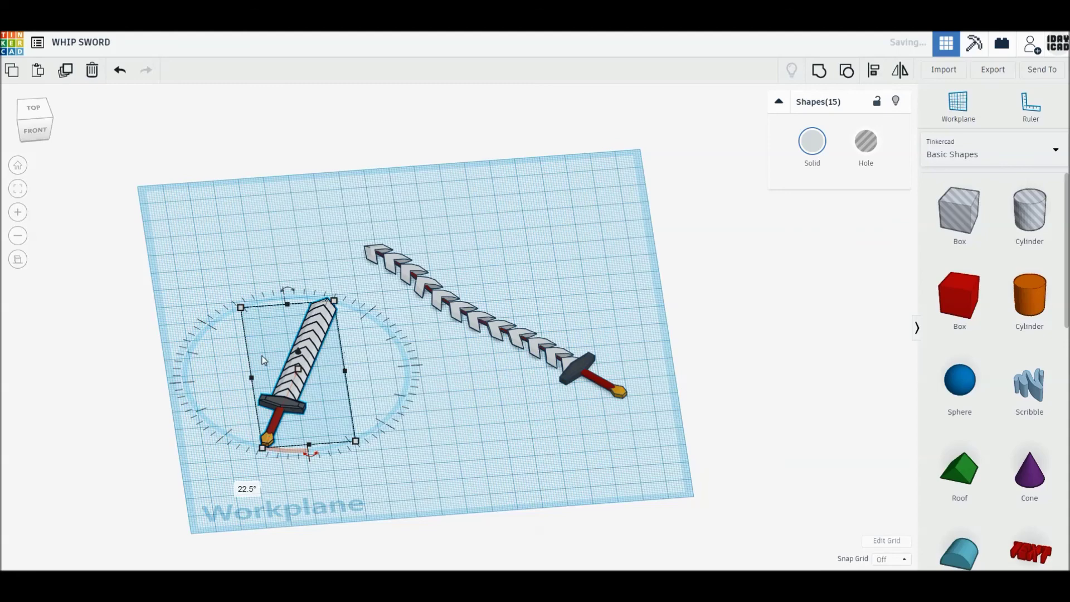
pyautogui.moveTo(184, 211); pyautogui.dragTo(717, 545)
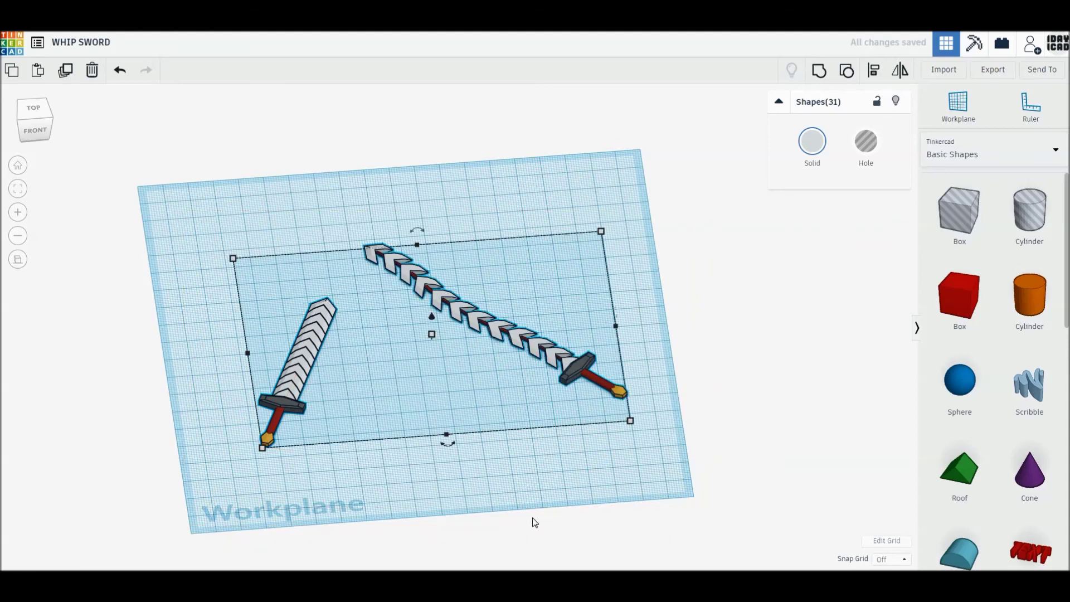
pyautogui.moveTo(550, 520); pyautogui.dragTo(636, 508, button='right')
# Tilt both swords up 45° and view them in perspective from the front.
pyautogui.moveTo(585, 268); pyautogui.dragTo(622, 276)
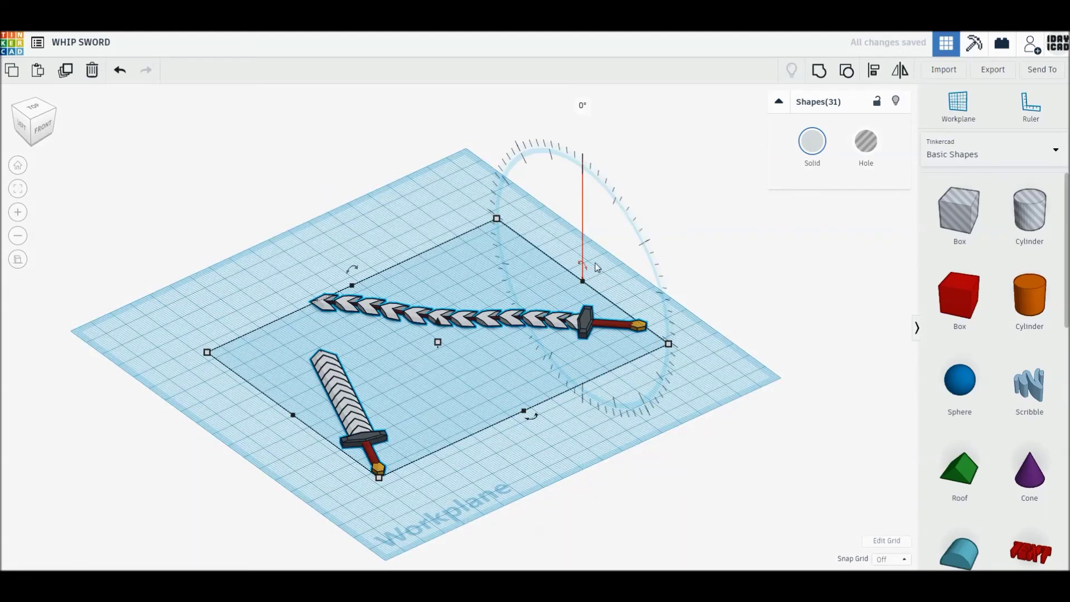
pyautogui.moveTo(621, 275); pyautogui.dragTo(611, 252)
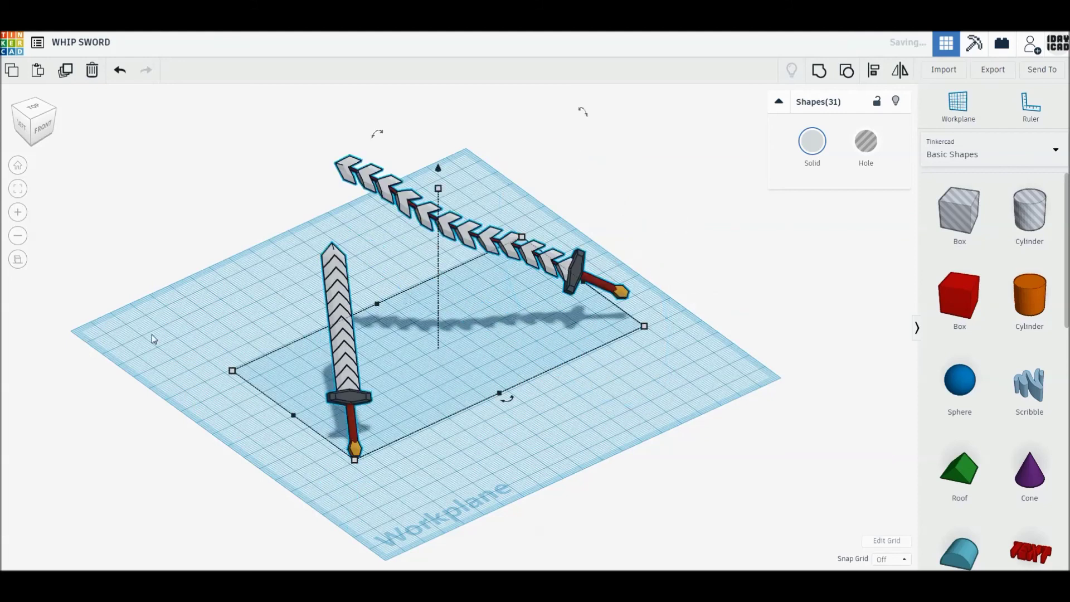
pyautogui.click(18, 262)
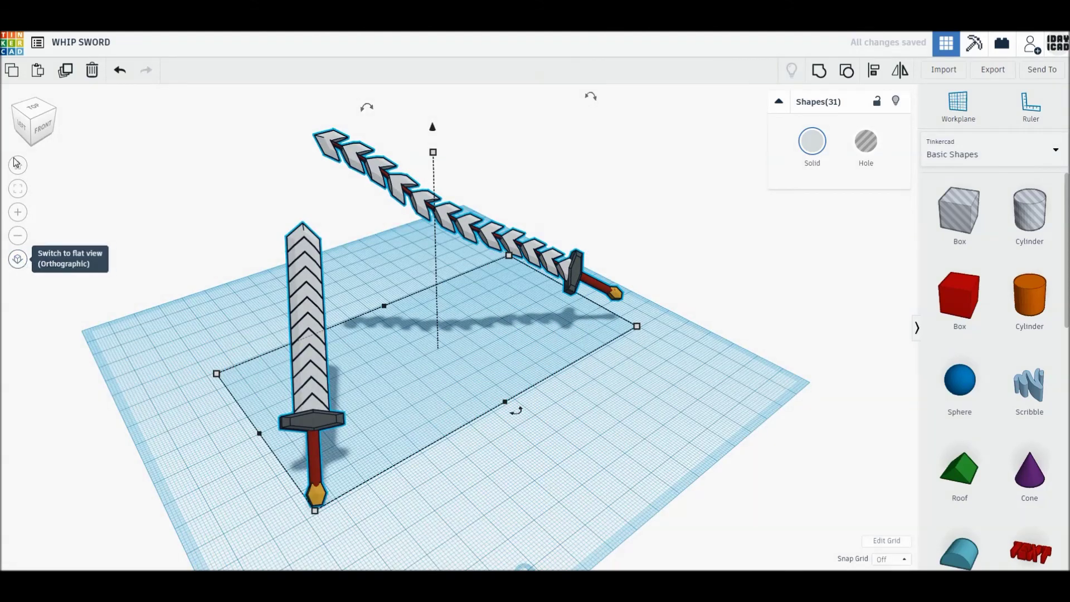
pyautogui.click(17, 165)
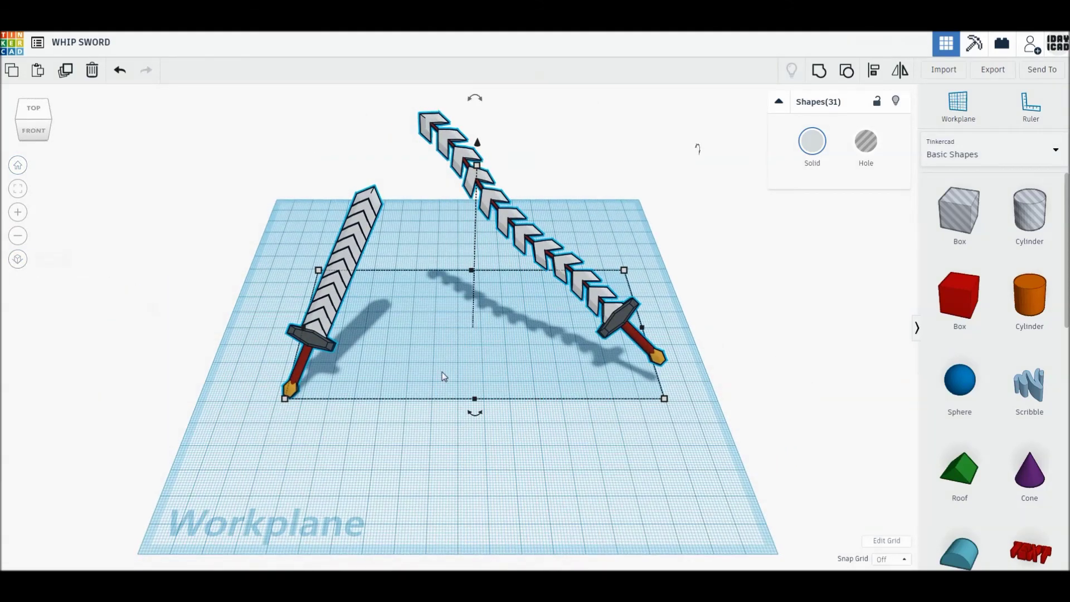
# Shift both swords toward the front left, zoom in on them, and reselect both.
pyautogui.moveTo(524, 234); pyautogui.dragTo(511, 256)
pyautogui.click(441, 289)
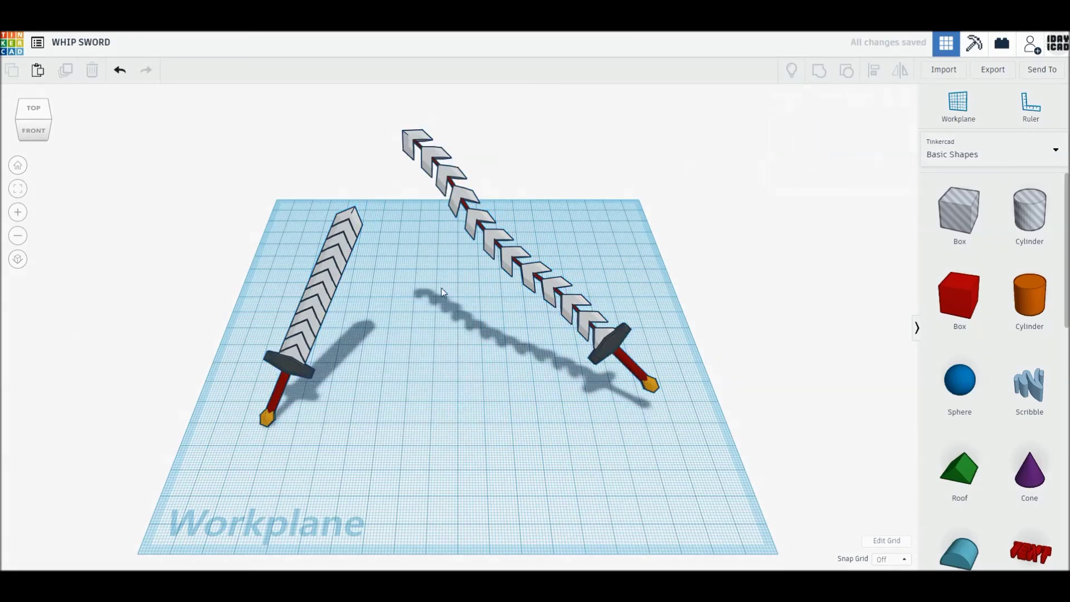
pyautogui.scroll(-2, 442, 288)
pyautogui.click(21, 163)
pyautogui.scroll(1, 421, 406)
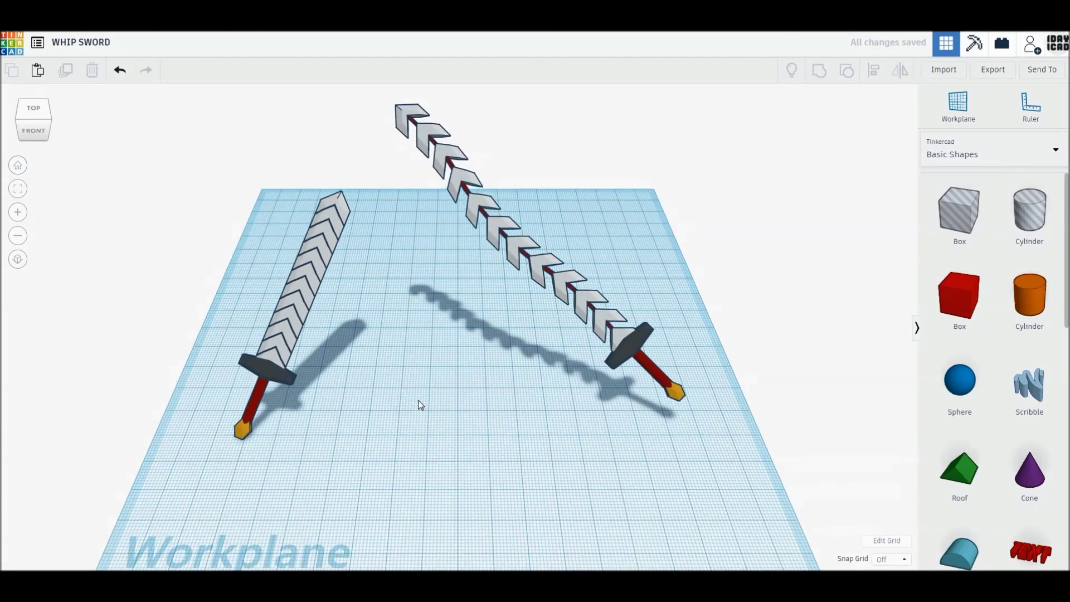
pyautogui.scroll(1, 430, 378)
pyautogui.hotkey('ctrl', 'a')
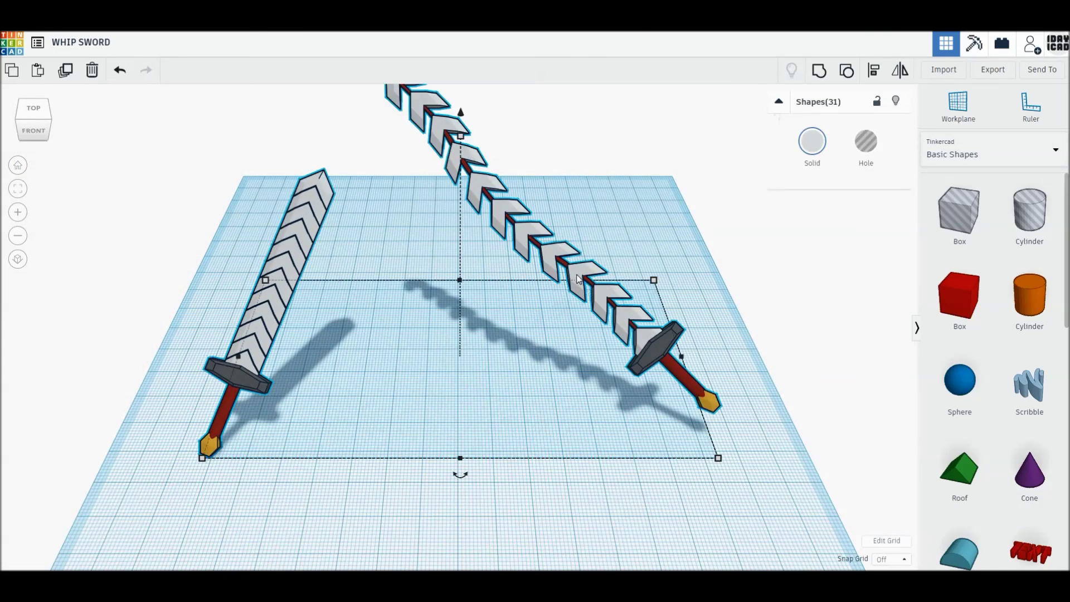
# Move both upright swords nearer the front right of the workplane.
pyautogui.moveTo(717, 453); pyautogui.dragTo(736, 508)
pyautogui.moveTo(581, 318); pyautogui.dragTo(589, 335)
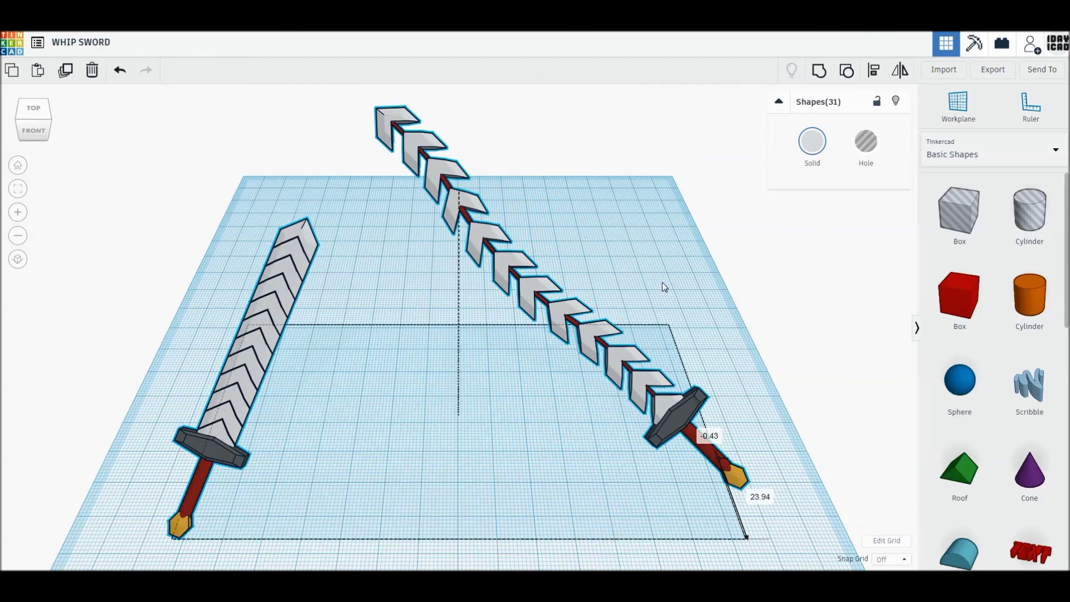
pyautogui.click(122, 241)
# Undo the stray change to the straight sword and shift it right toward the whip sword.
pyautogui.moveTo(105, 200)
pyautogui.mouseDown()
pyautogui.moveTo(343, 500)
pyautogui.moveTo(342, 528)
pyautogui.mouseUp()
pyautogui.hotkey('ctrl', 'z')
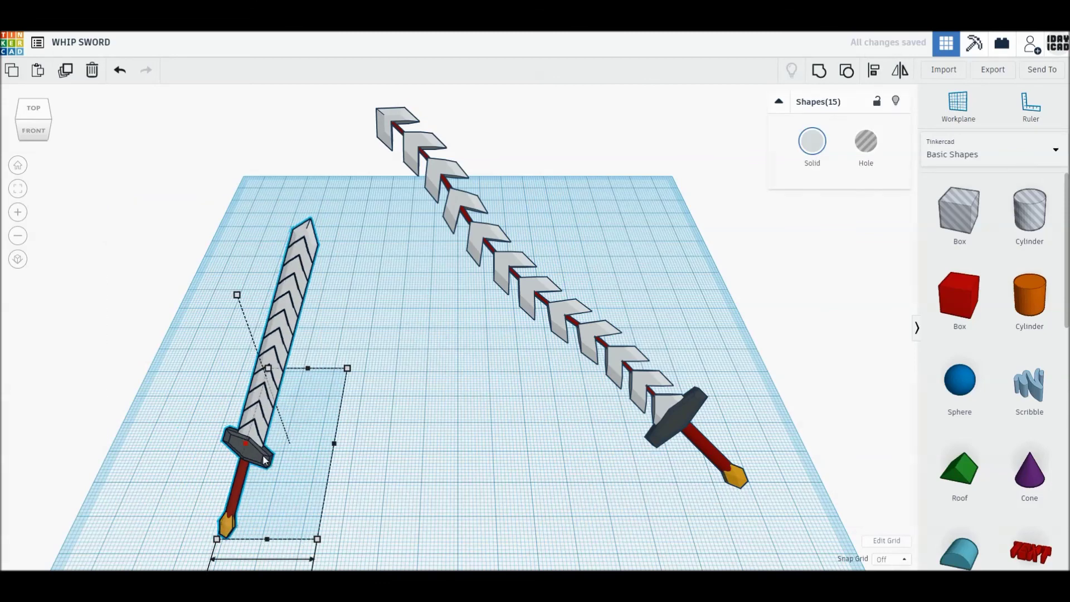
pyautogui.hotkey('ctrl', 'z')
pyautogui.click(118, 78)
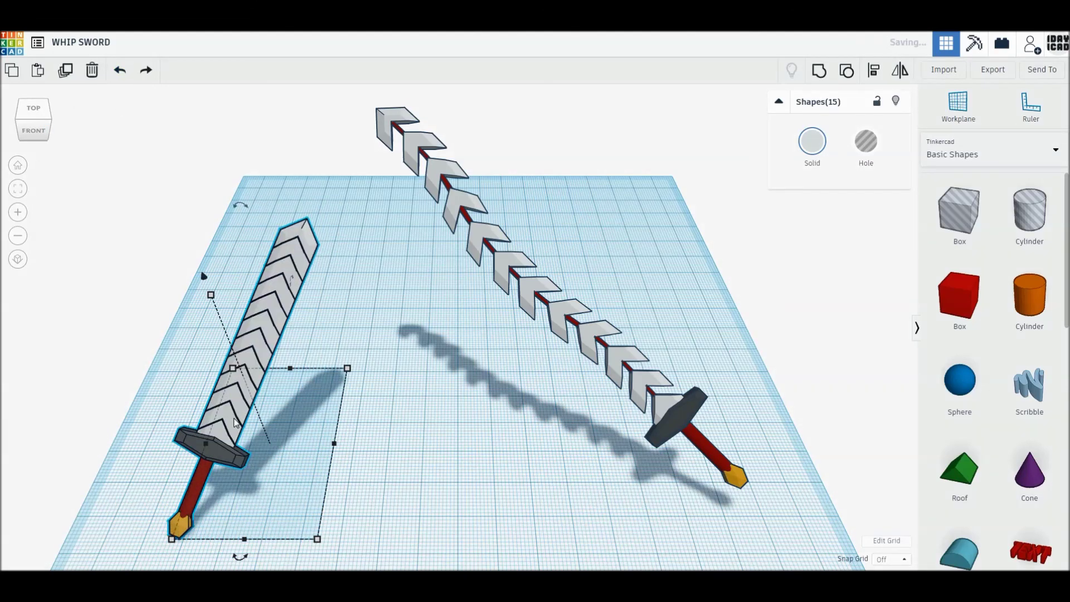
pyautogui.moveTo(227, 456); pyautogui.dragTo(290, 442)
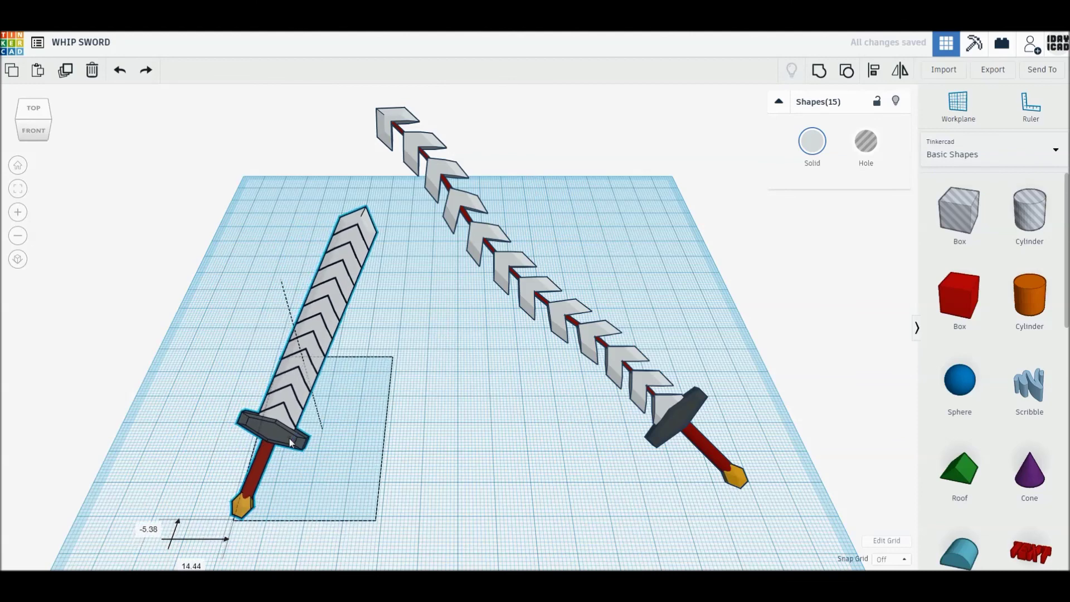
pyautogui.click(464, 457)
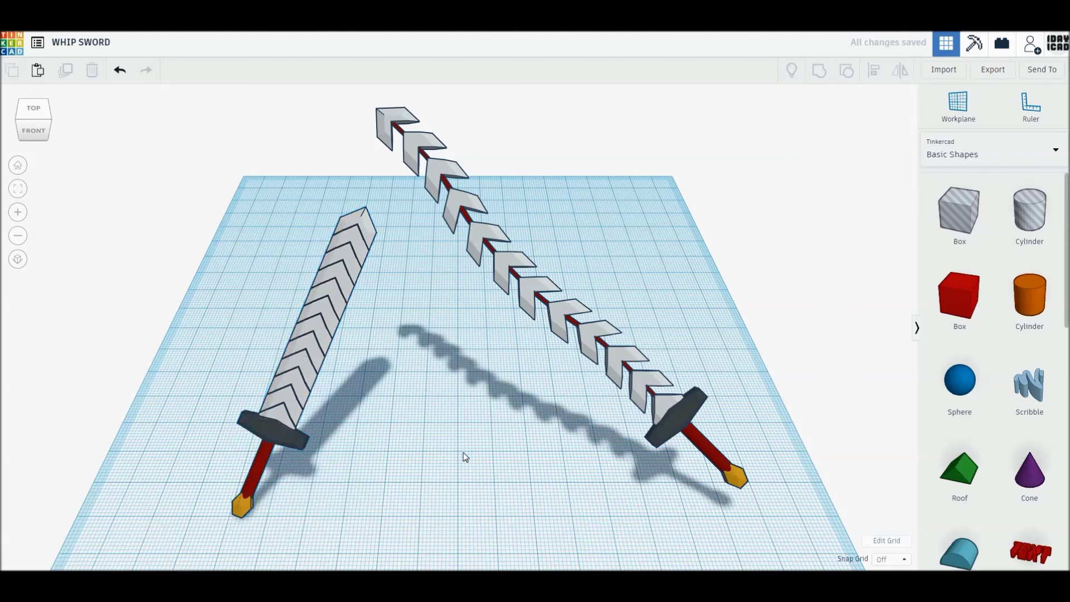